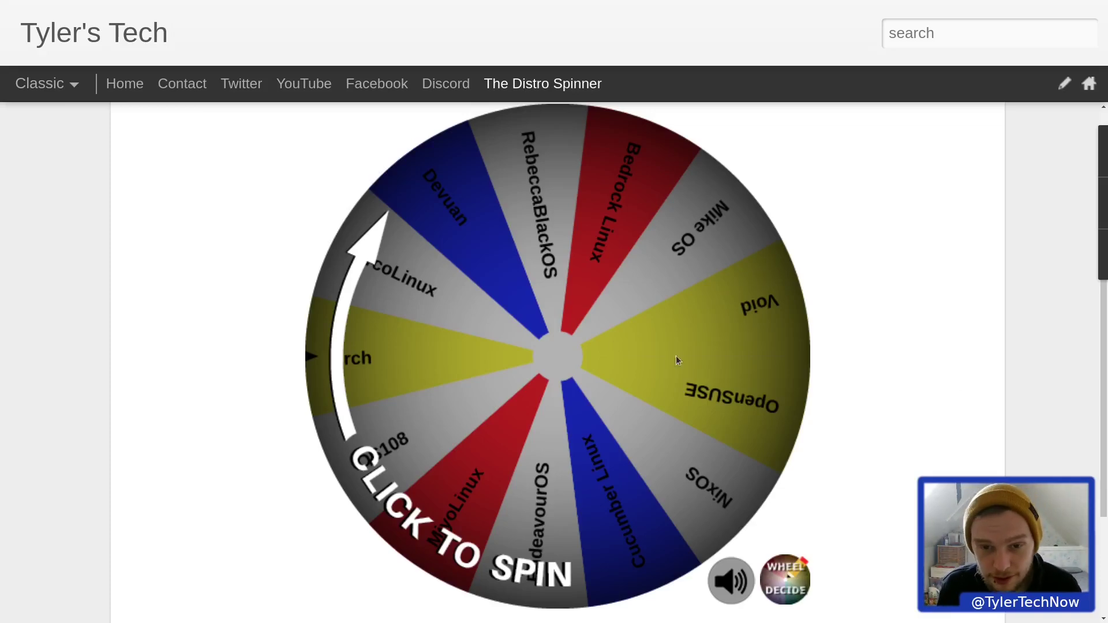
Spin The Distro Spinner wheel and let it land on ArcoLinux.
click(605, 342)
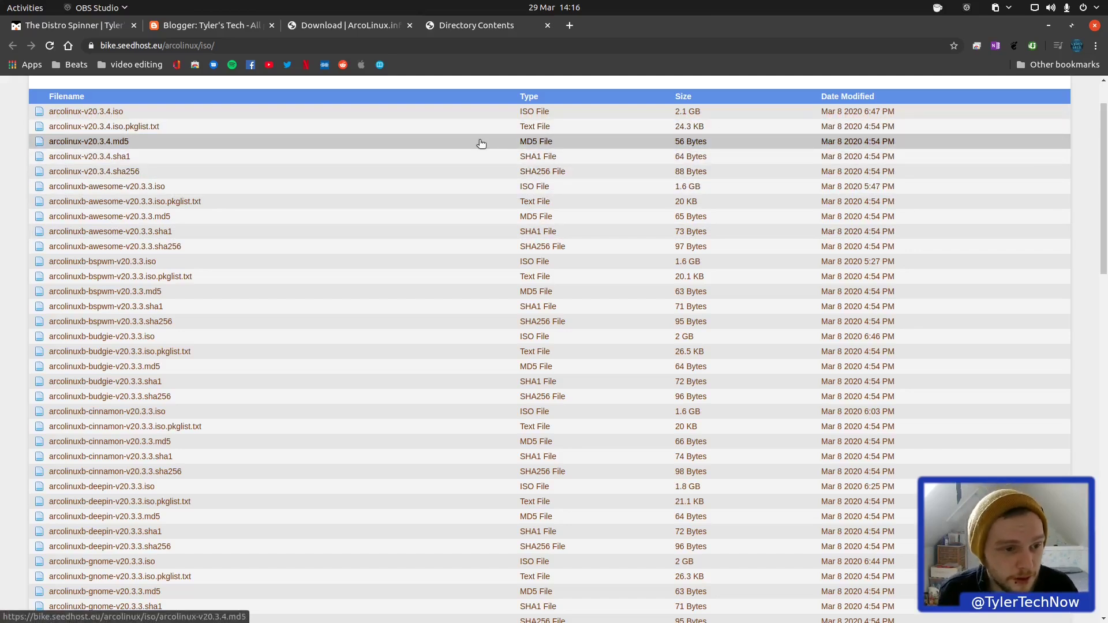
Scroll the mirror listing to the arcolinuxb-deepin-v20.3.3.iso files, then switch to the download manager.
scroll(185, 202, down, 3)
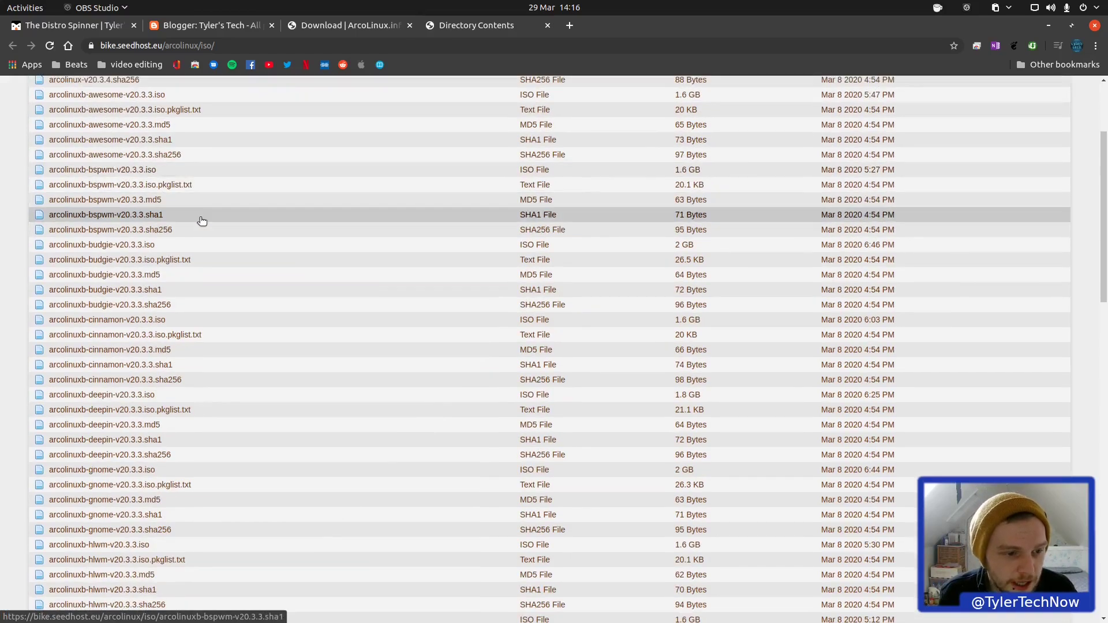
scroll(184, 234, down, 4)
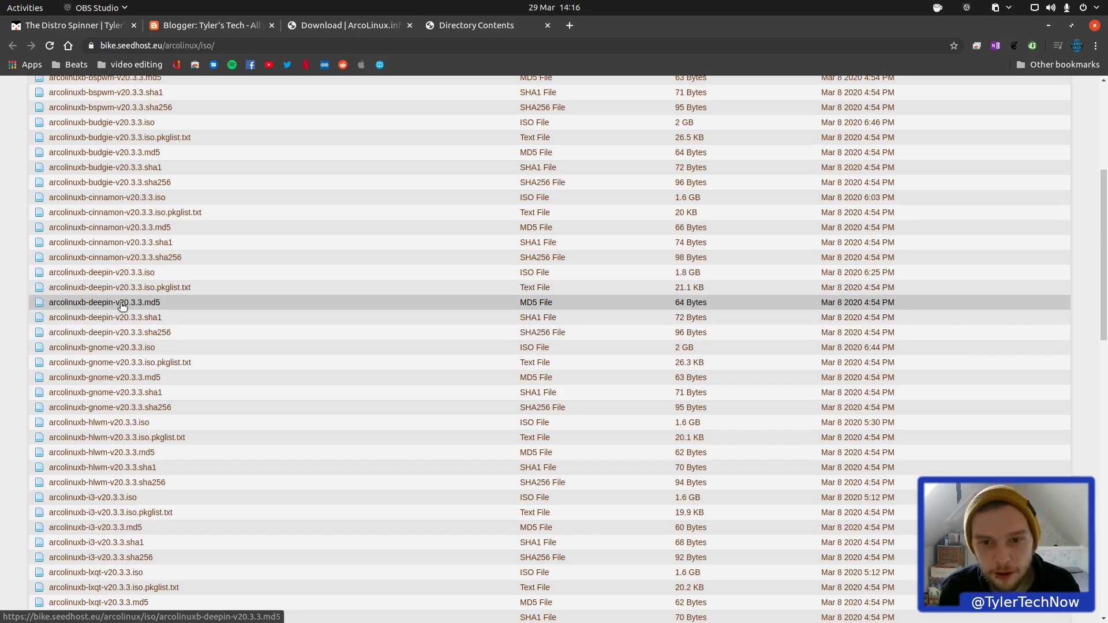
key(alt+Tab)
key(alt+Tab)
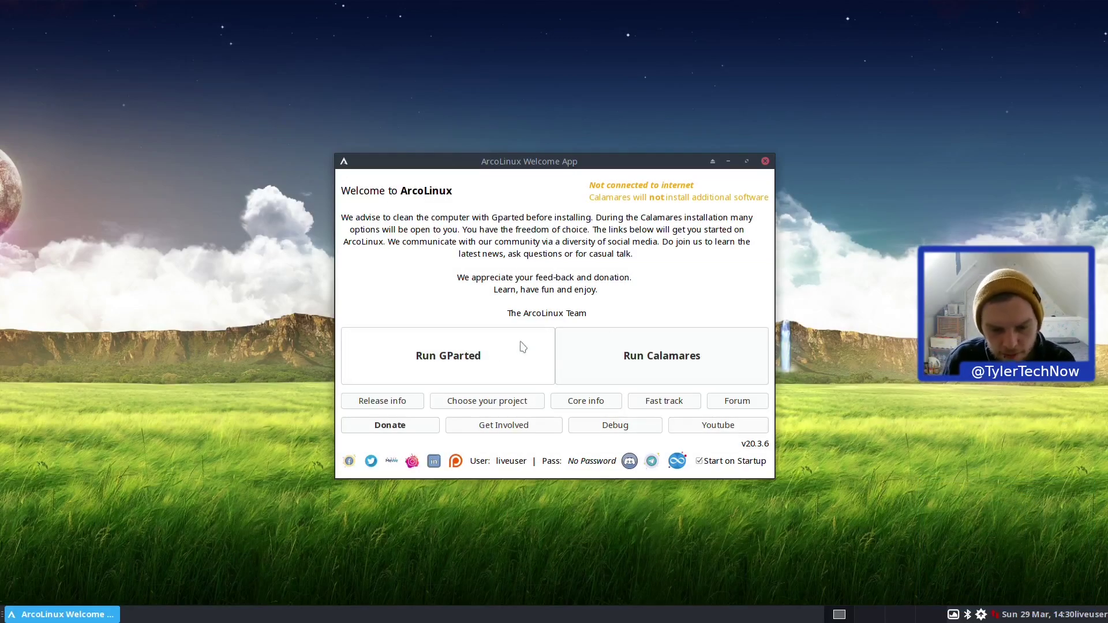
Launch Calamares from the ArcoLinux Welcome App and bring up the tray's Wi-Fi network list.
click(669, 354)
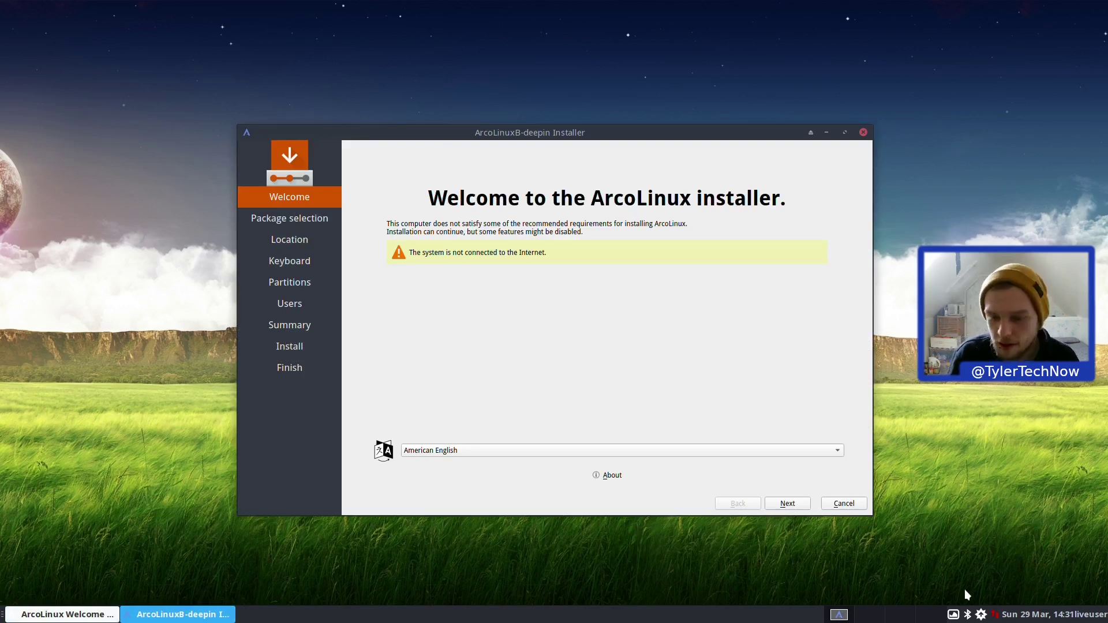
click(996, 616)
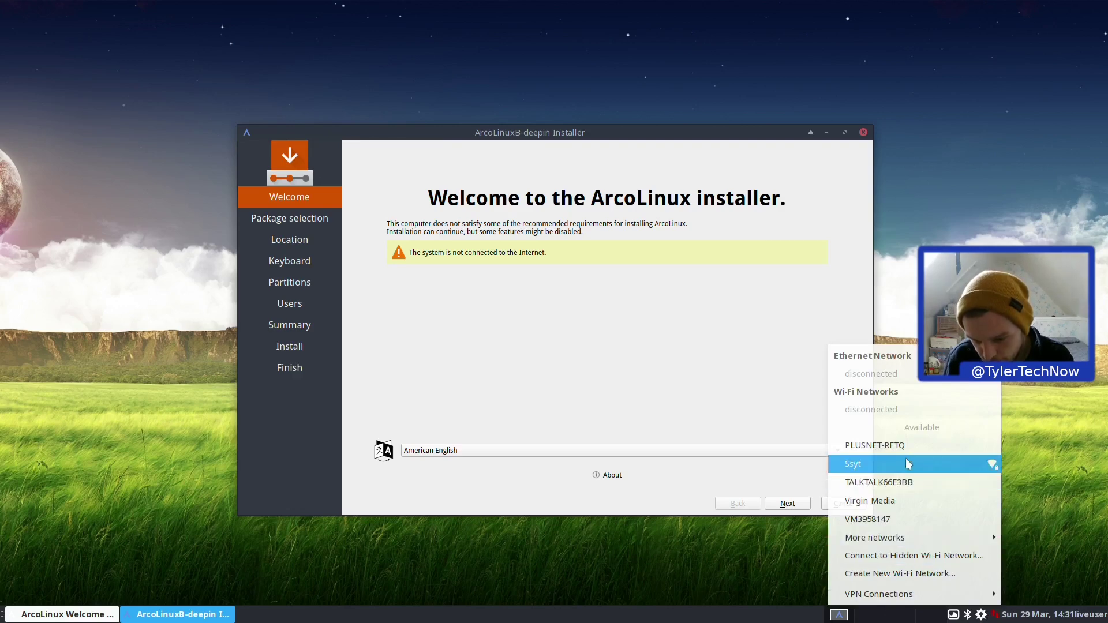
Join the chosen Wi-Fi network, entering its password and then re-entering it.
click(908, 463)
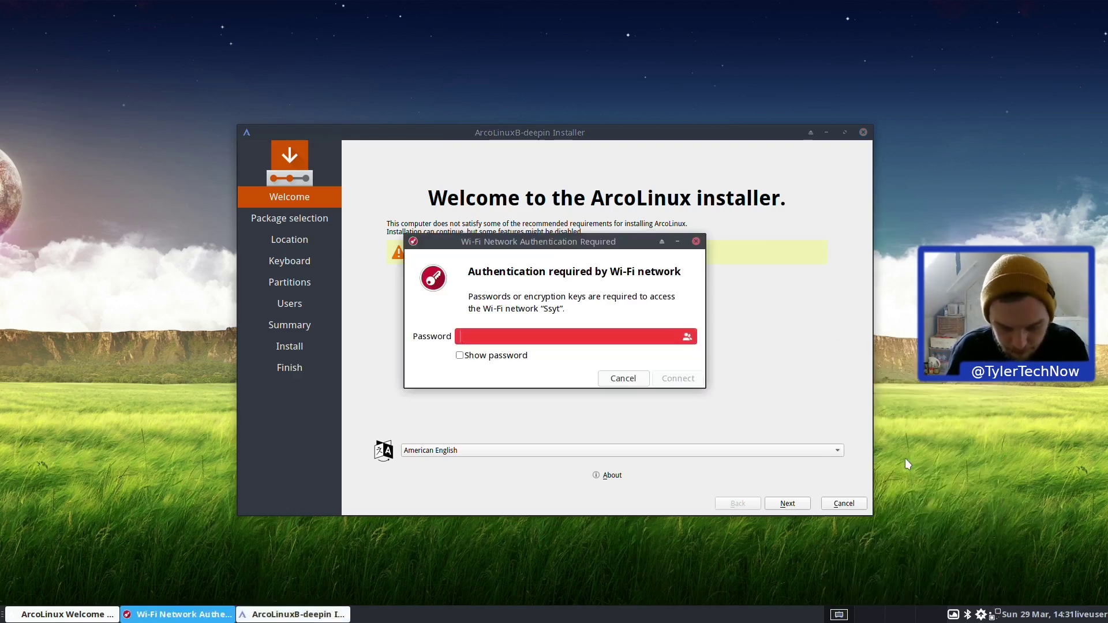
text(••••••••••)
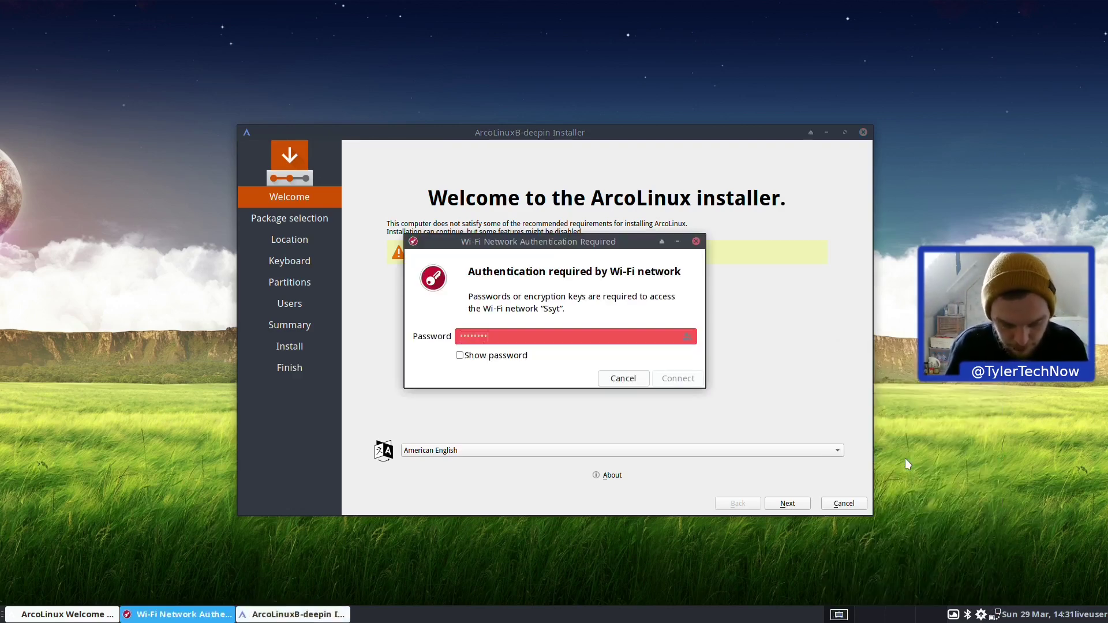
key(Return)
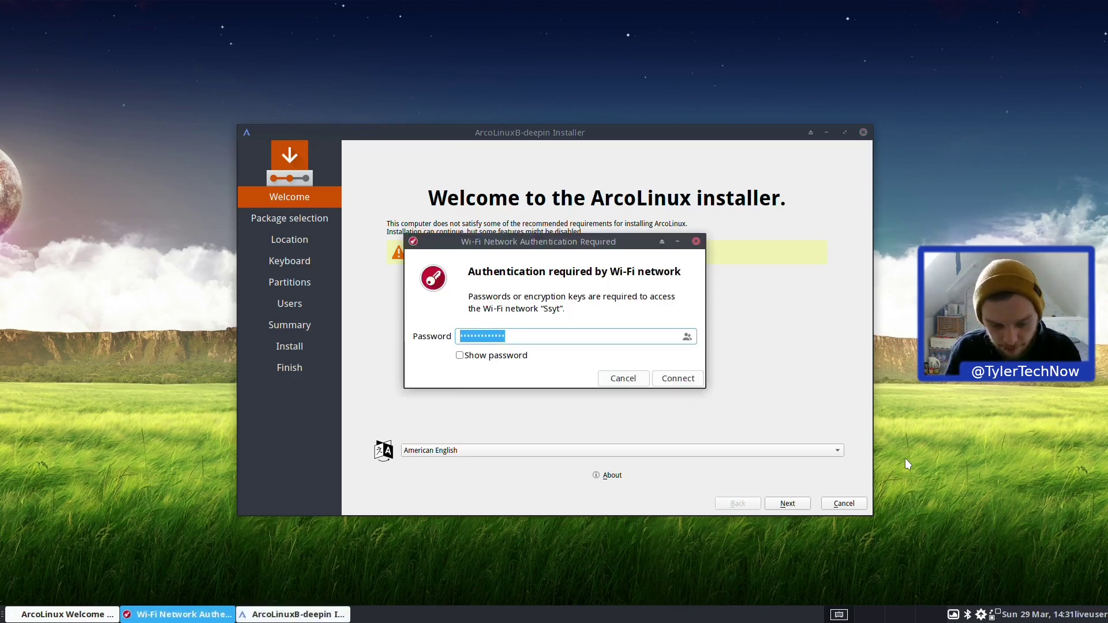
text(•••)
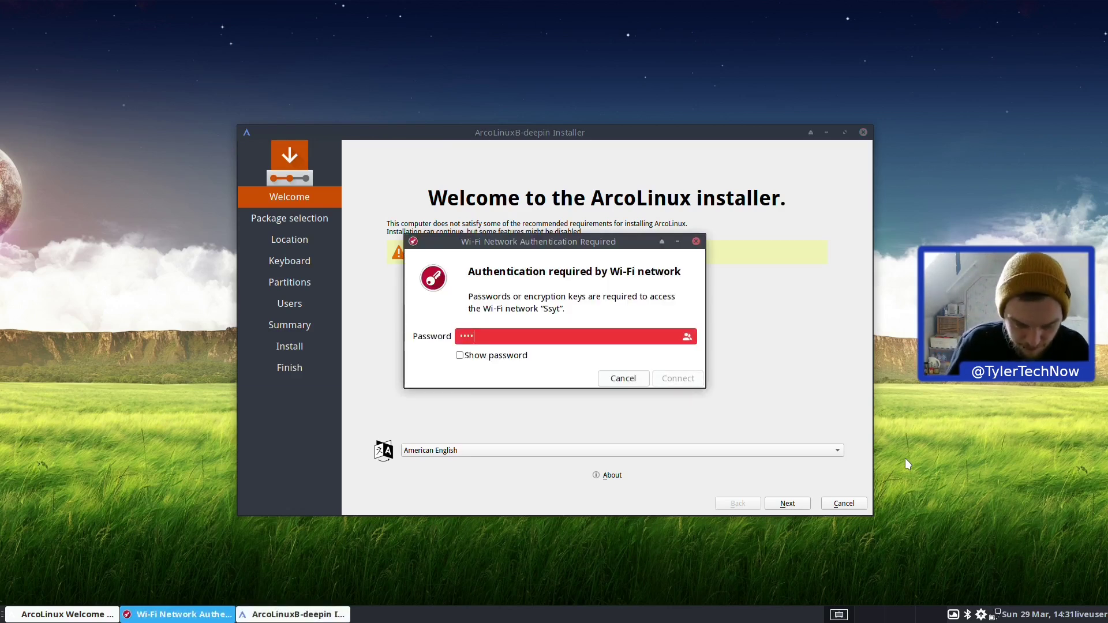
text(••••••)
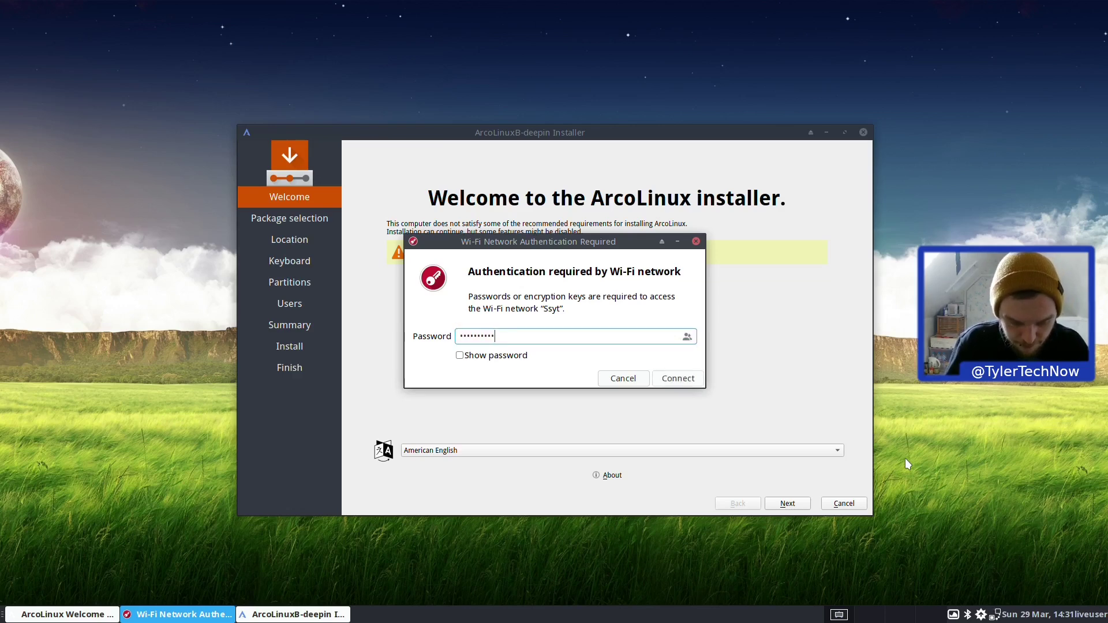
key(Return)
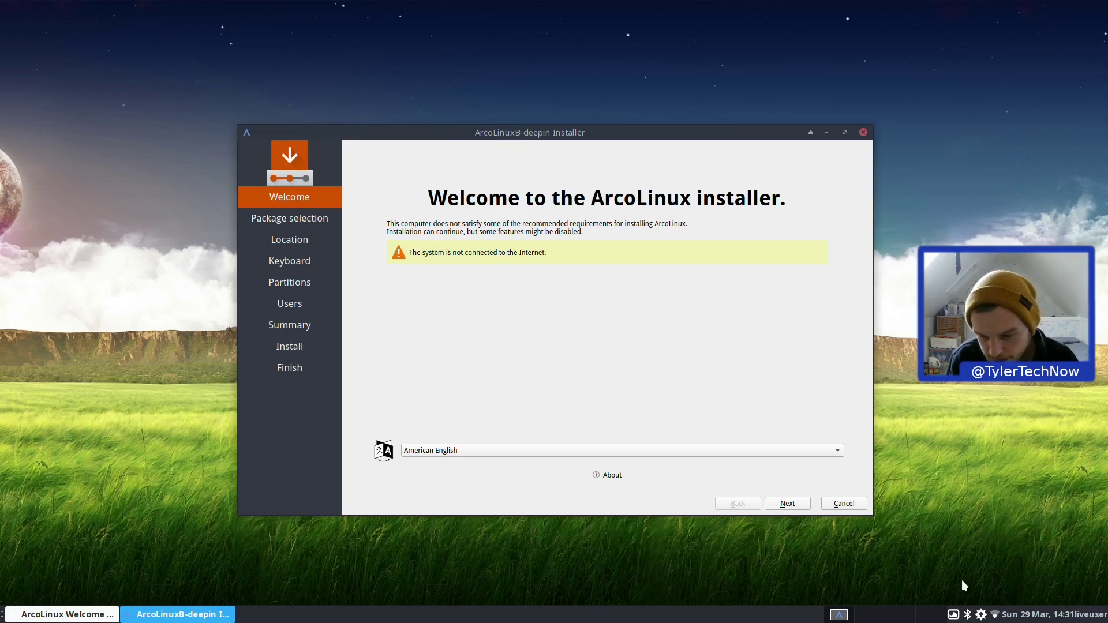
Quit the Calamares installer and relaunch it so it detects the network.
click(845, 504)
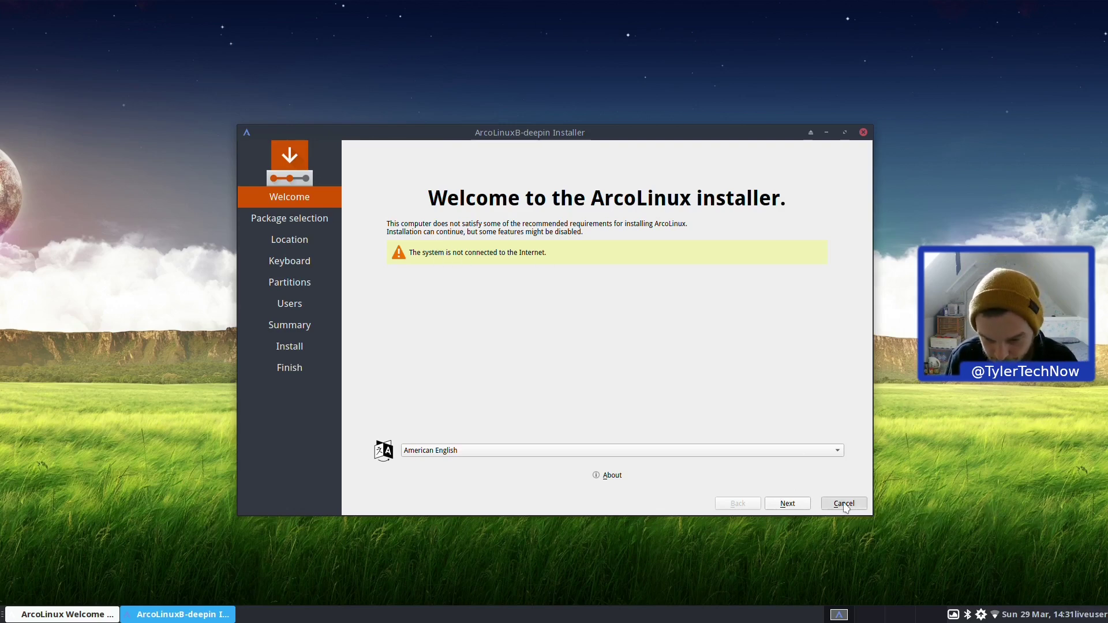
click(583, 324)
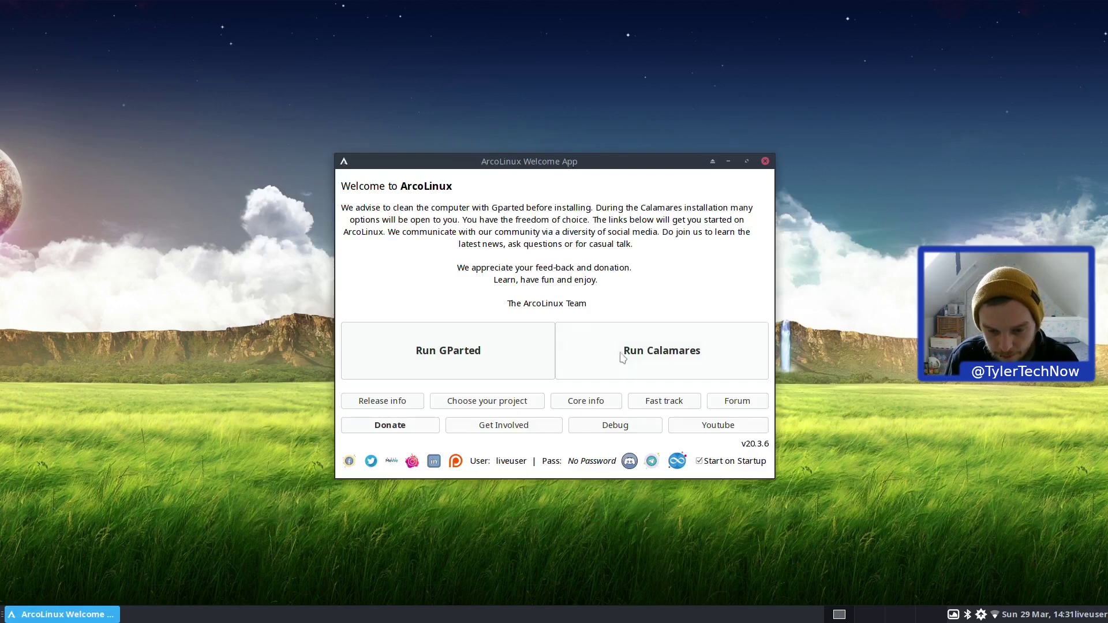
click(622, 356)
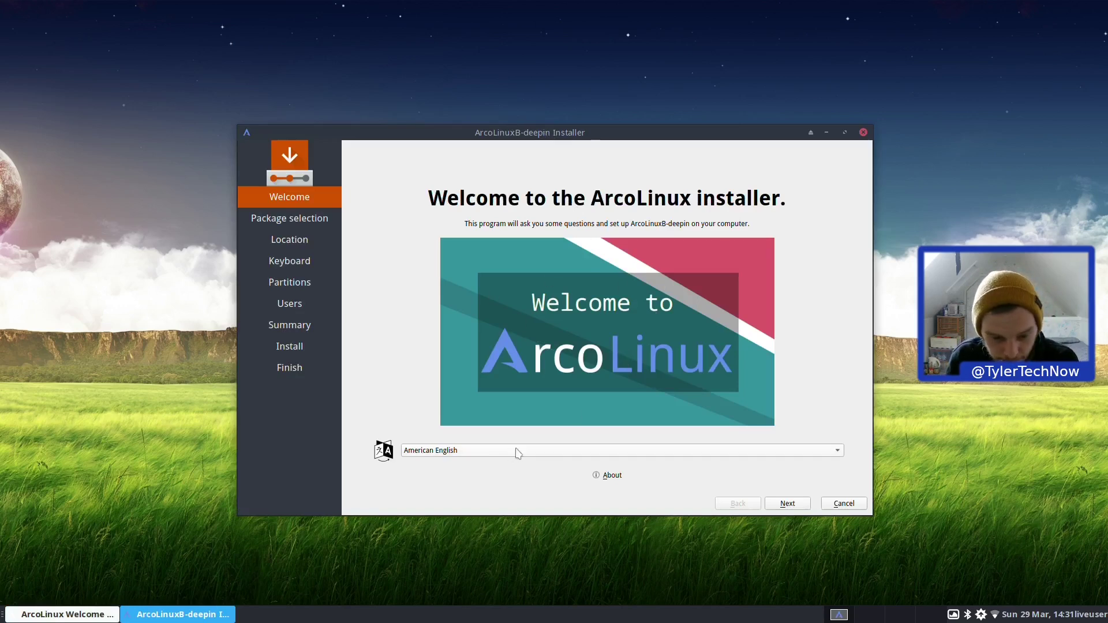
Choose British English (United Kingdom) as the installer language and proceed to package selection.
click(482, 450)
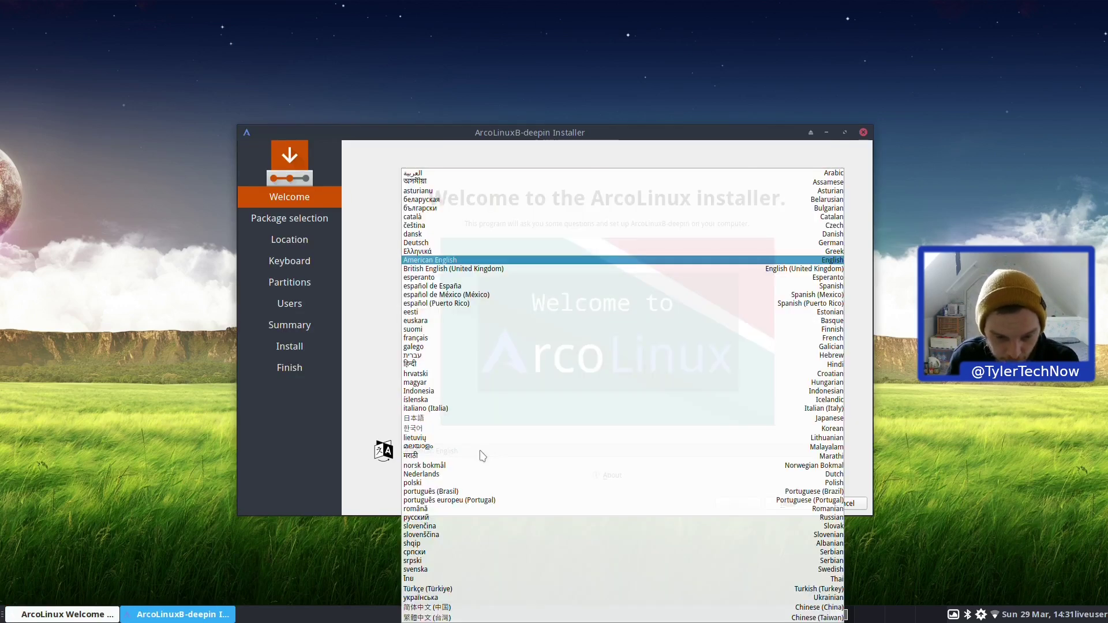
click(460, 269)
click(787, 504)
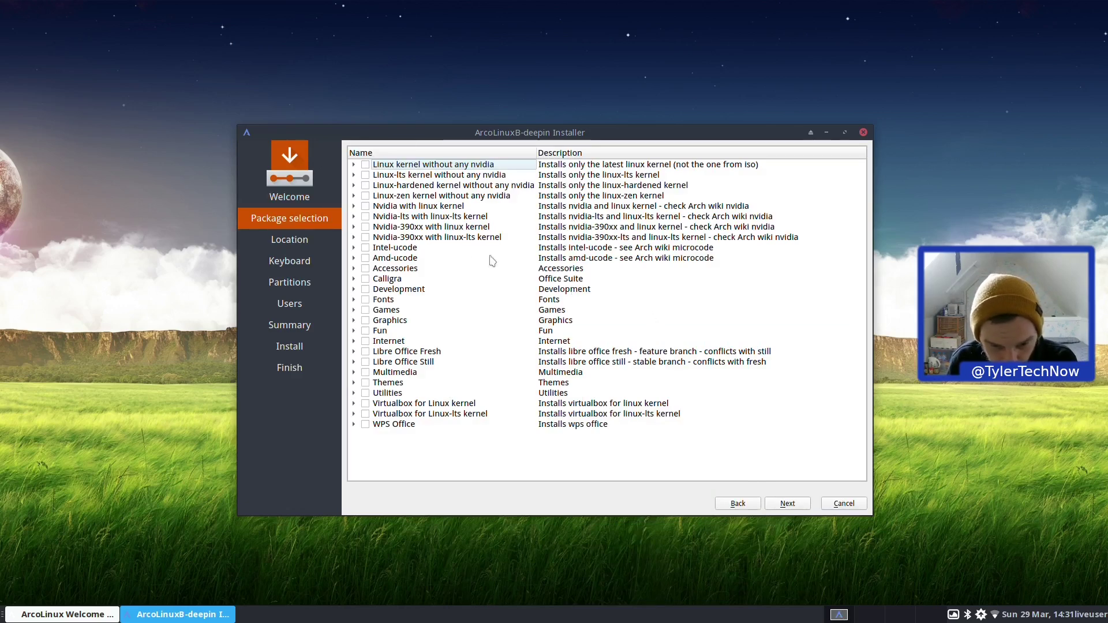
Tick Intel-ucode and, under Graphics, the gimp and ristretto packages.
click(367, 249)
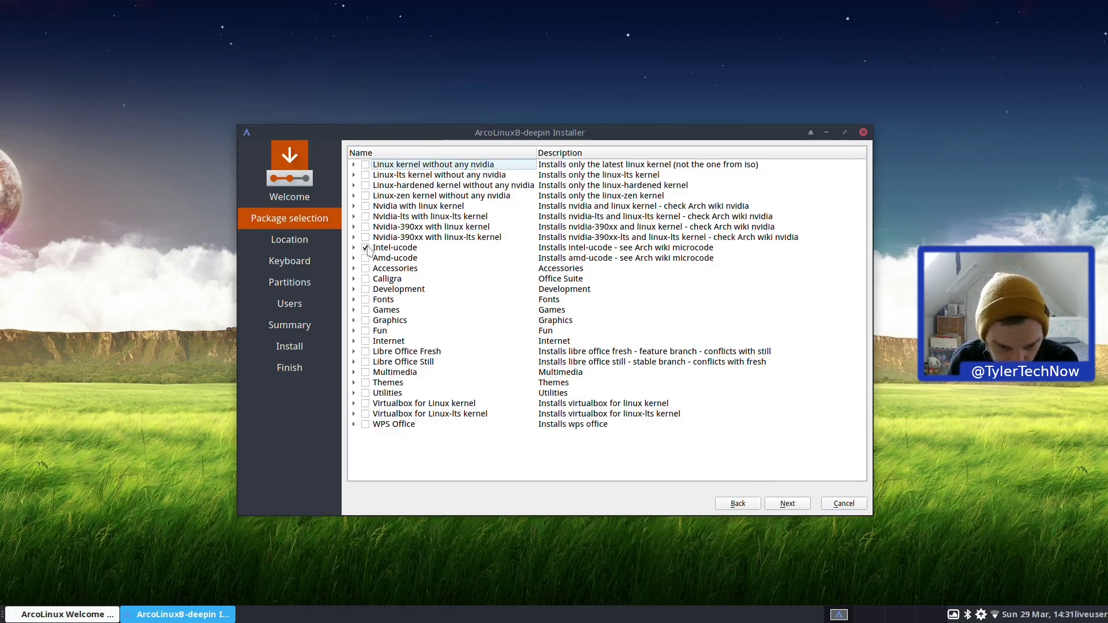
click(354, 321)
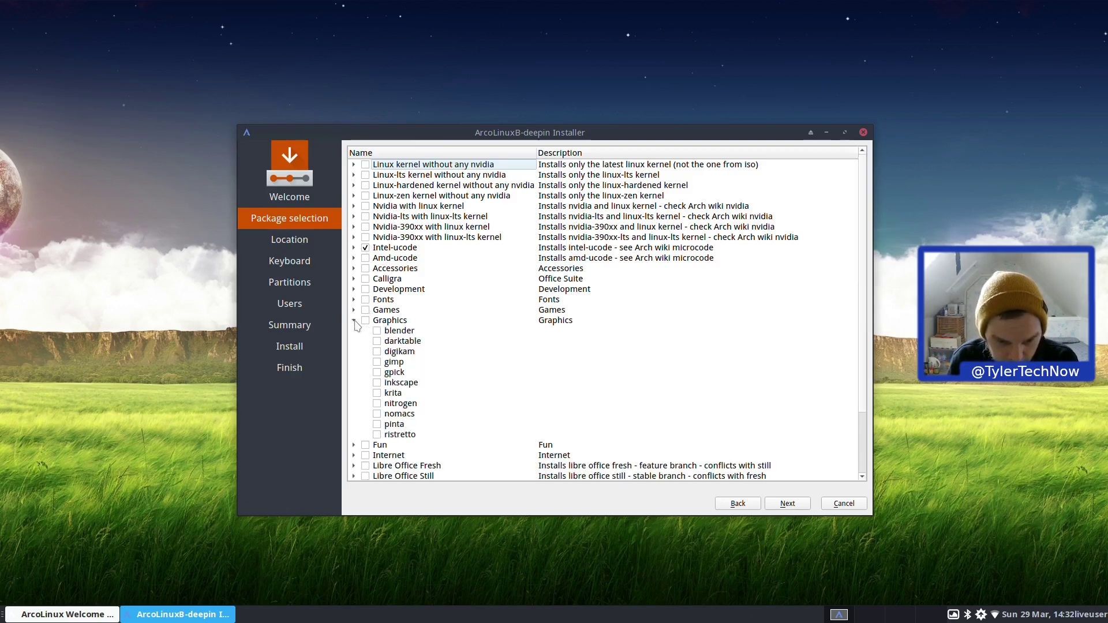
click(378, 362)
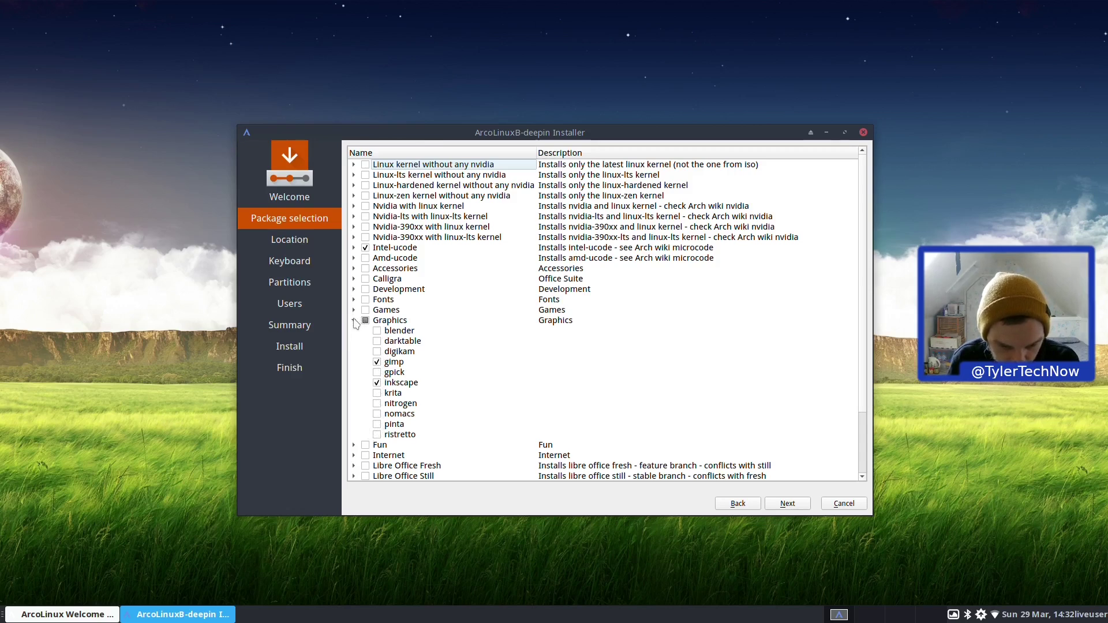
click(377, 434)
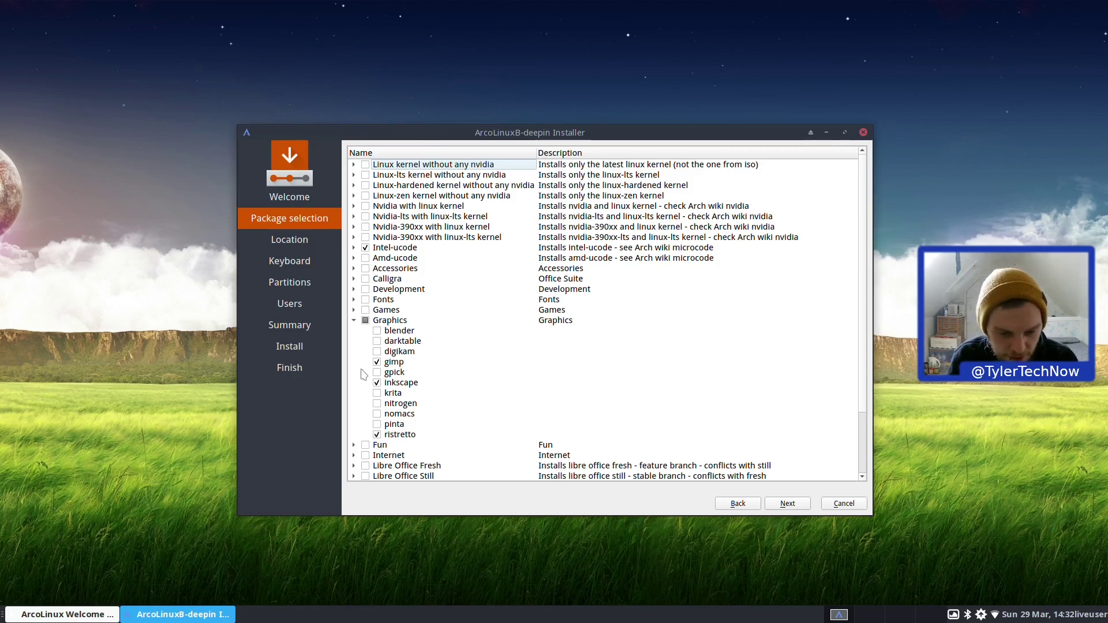
click(354, 321)
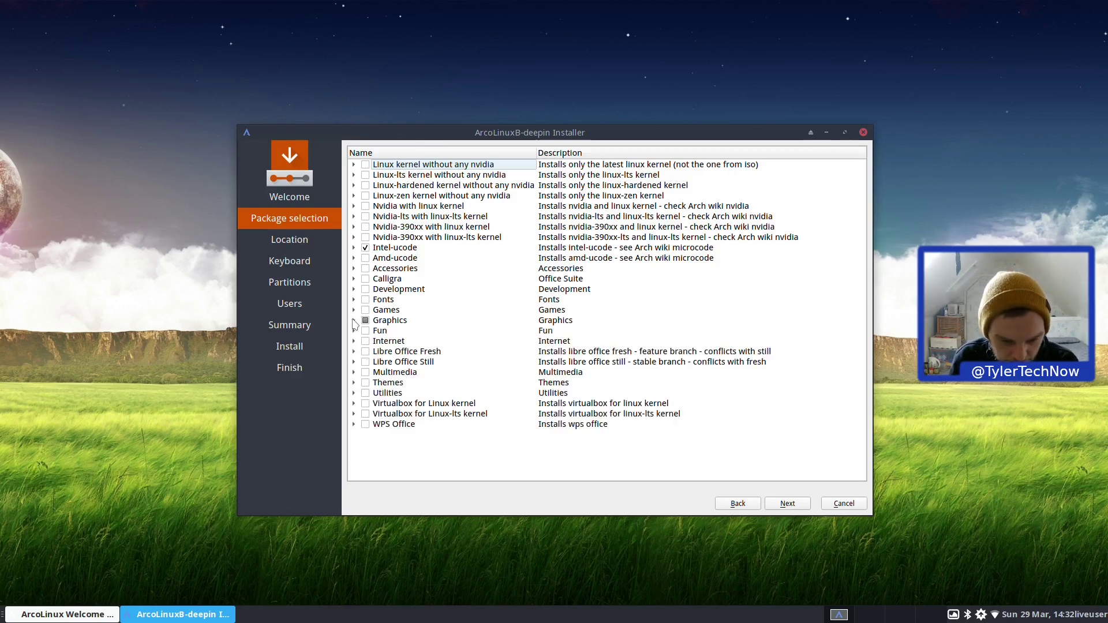
Expand the Internet category for chromium, evolution and telegram-desktop.
click(354, 332)
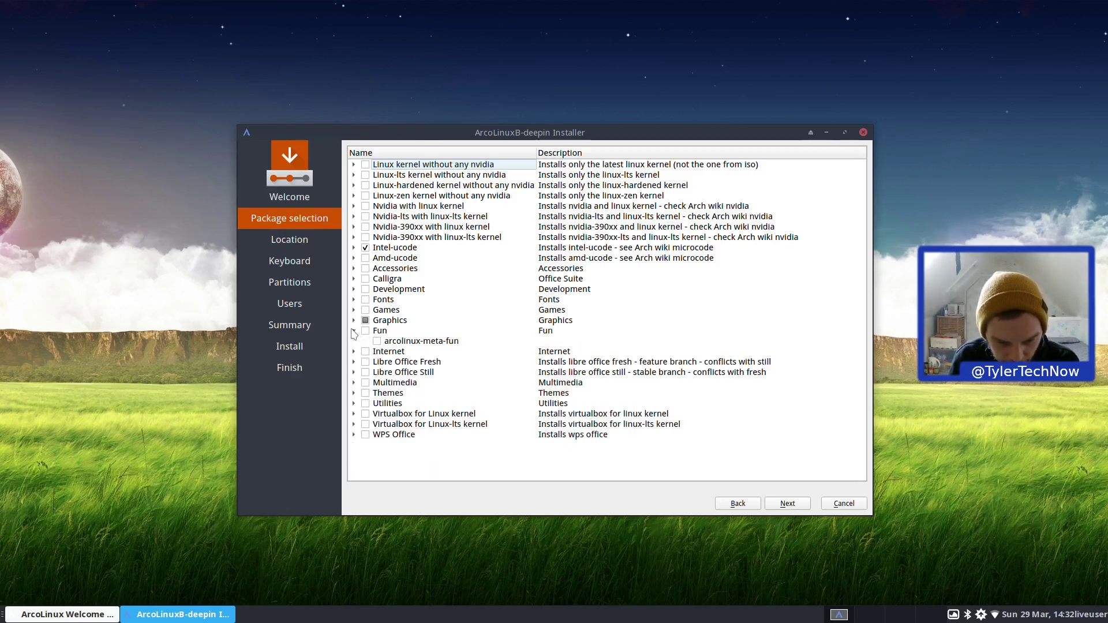
click(354, 332)
click(354, 341)
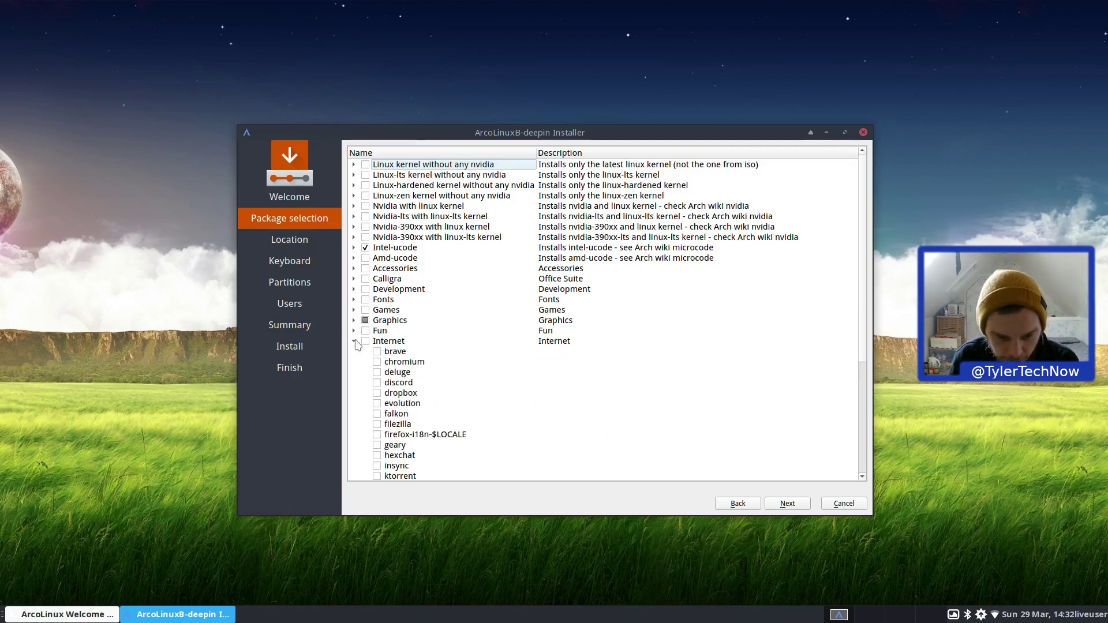
scroll(430, 367, down, 3)
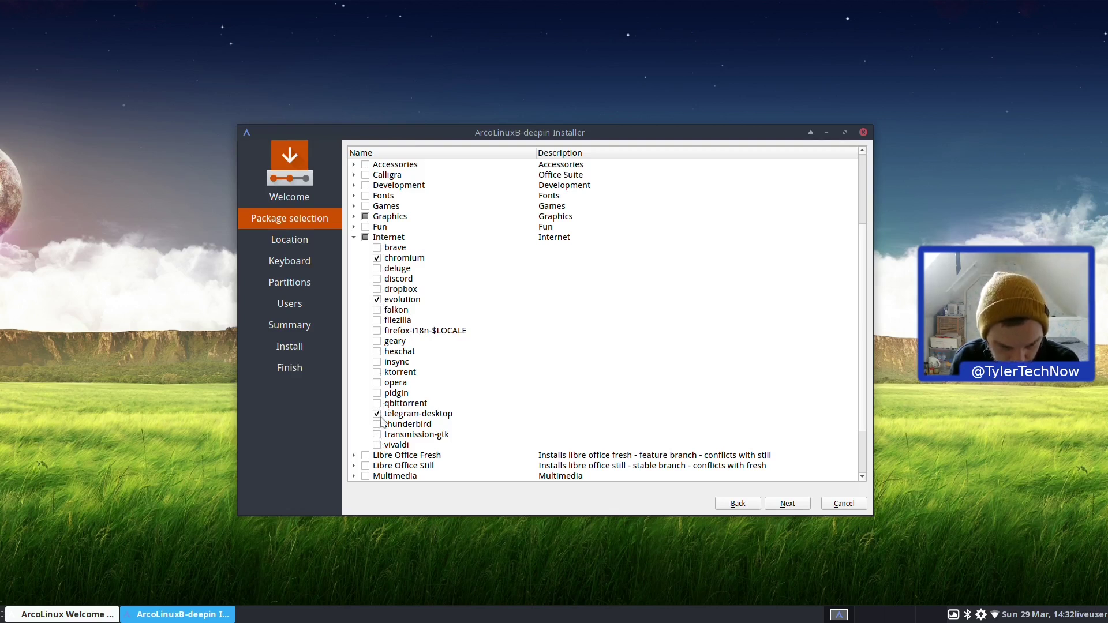
scroll(397, 369, down, 2)
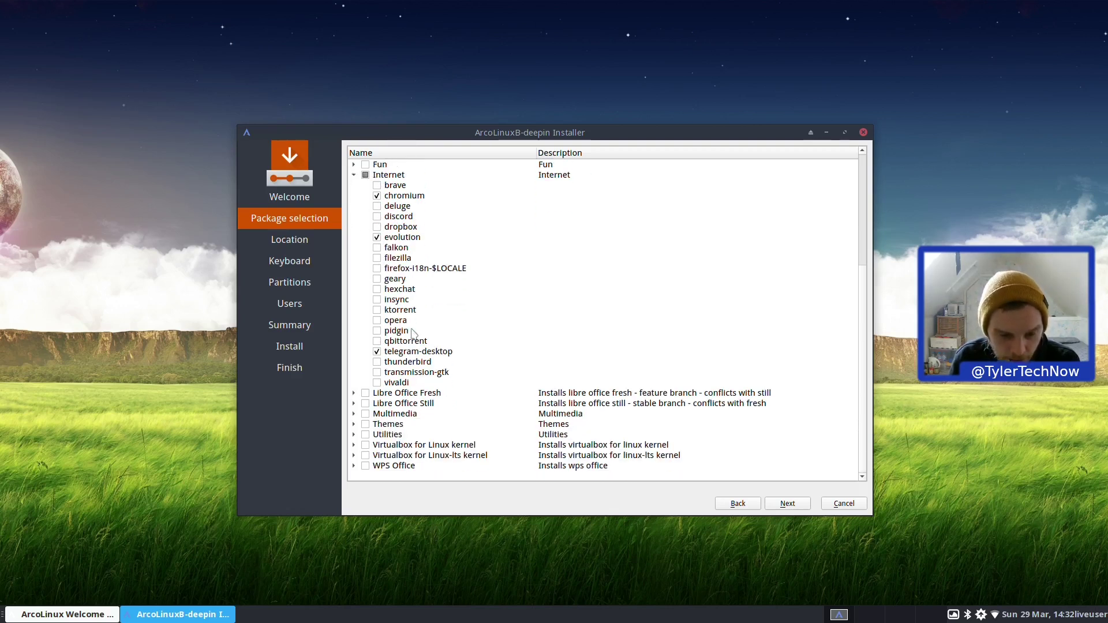
Select the Libre Office Fresh group for installation.
click(355, 393)
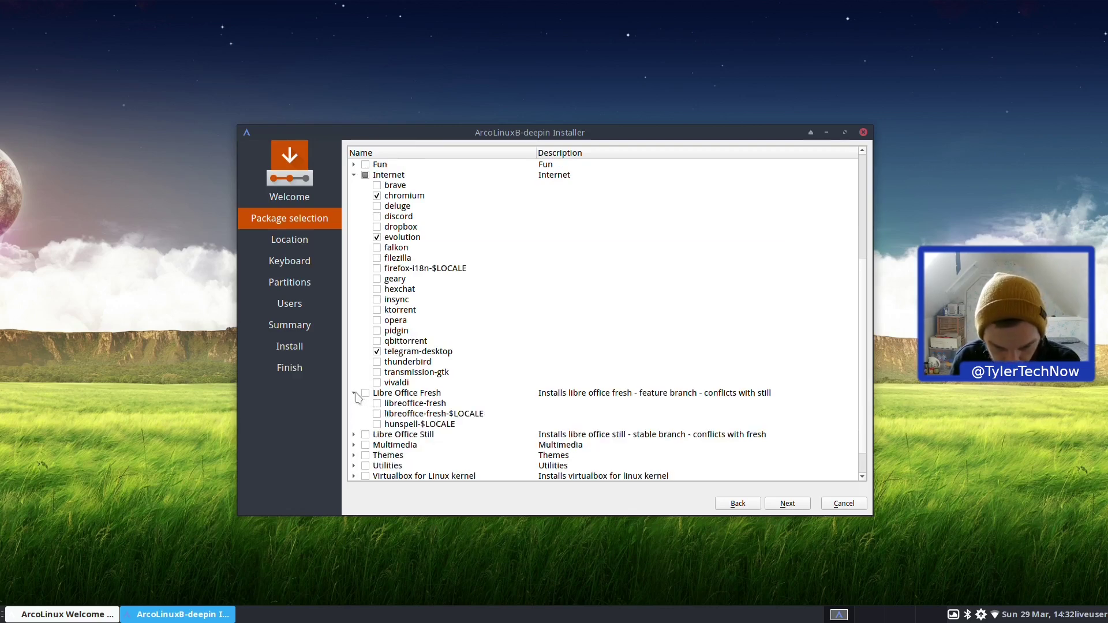
click(354, 393)
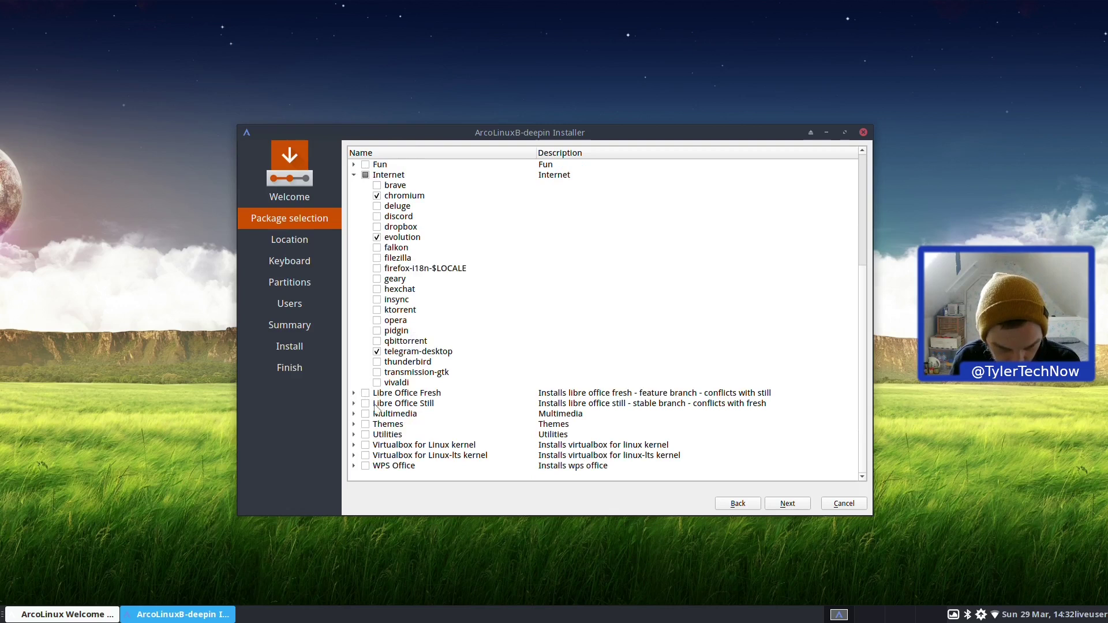
click(365, 393)
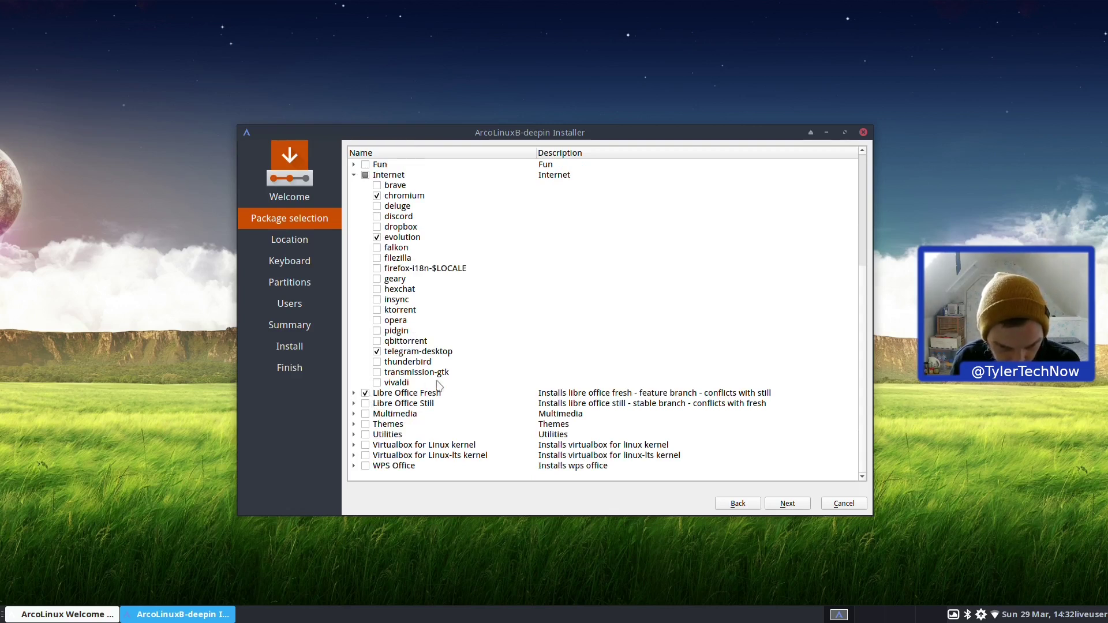
Add obs-studio from the Multimedia category to the install.
click(354, 414)
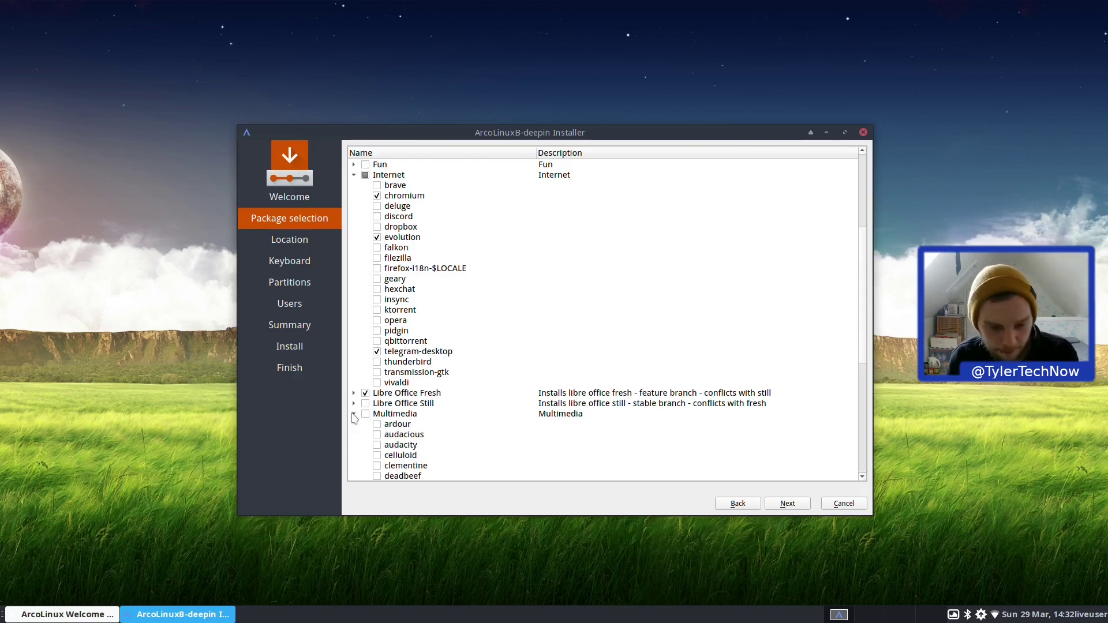
scroll(434, 424, down, 5)
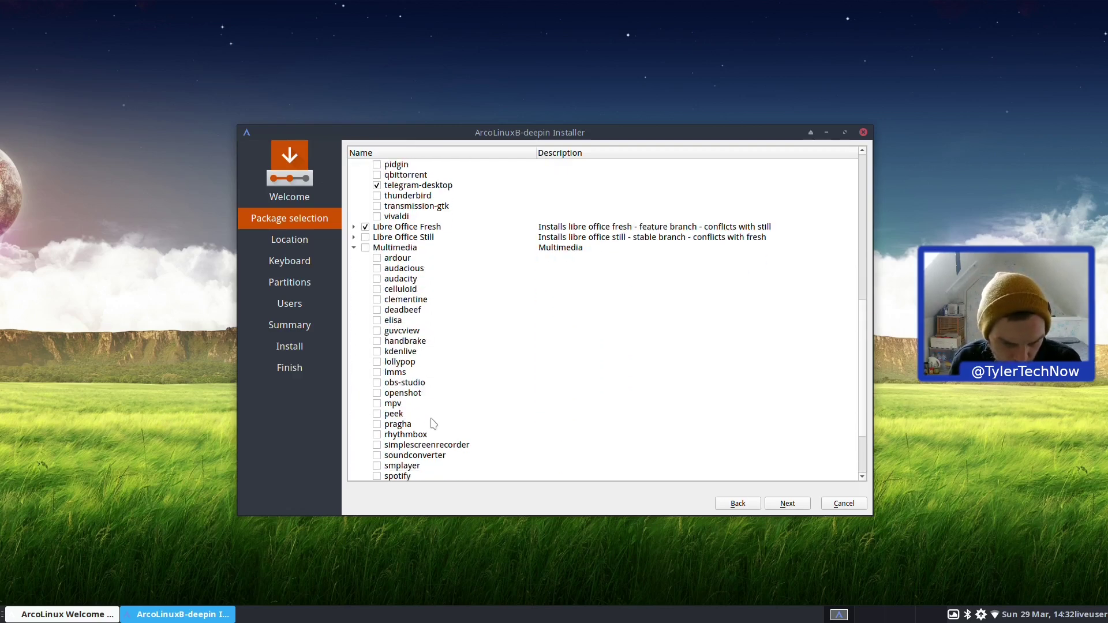
scroll(434, 425, down, 1)
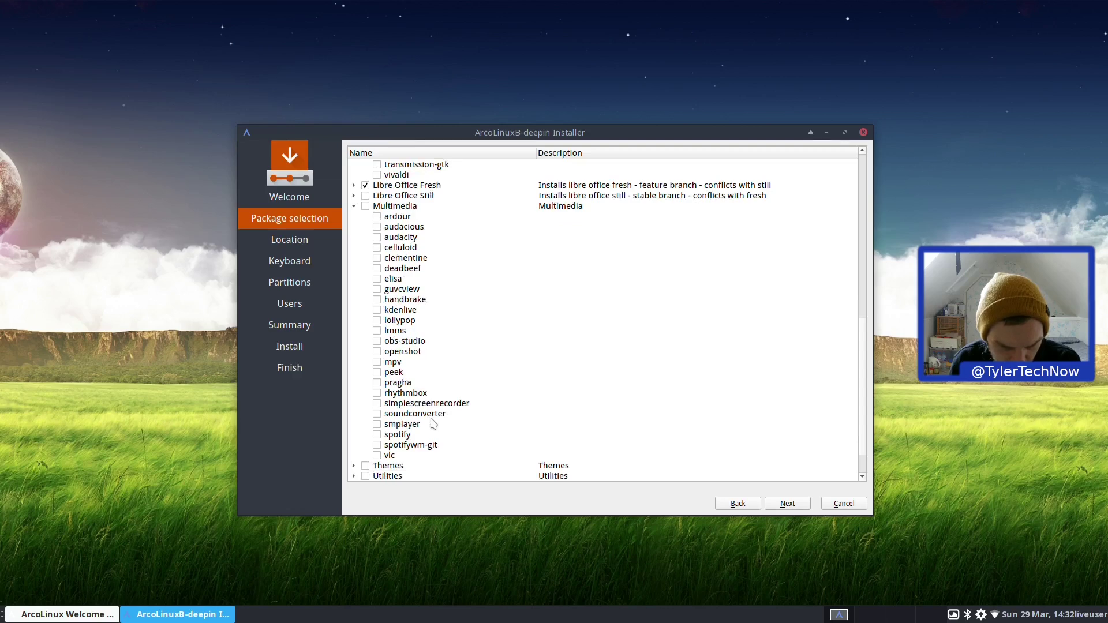
scroll(434, 424, down, 1)
scroll(433, 424, up, 2)
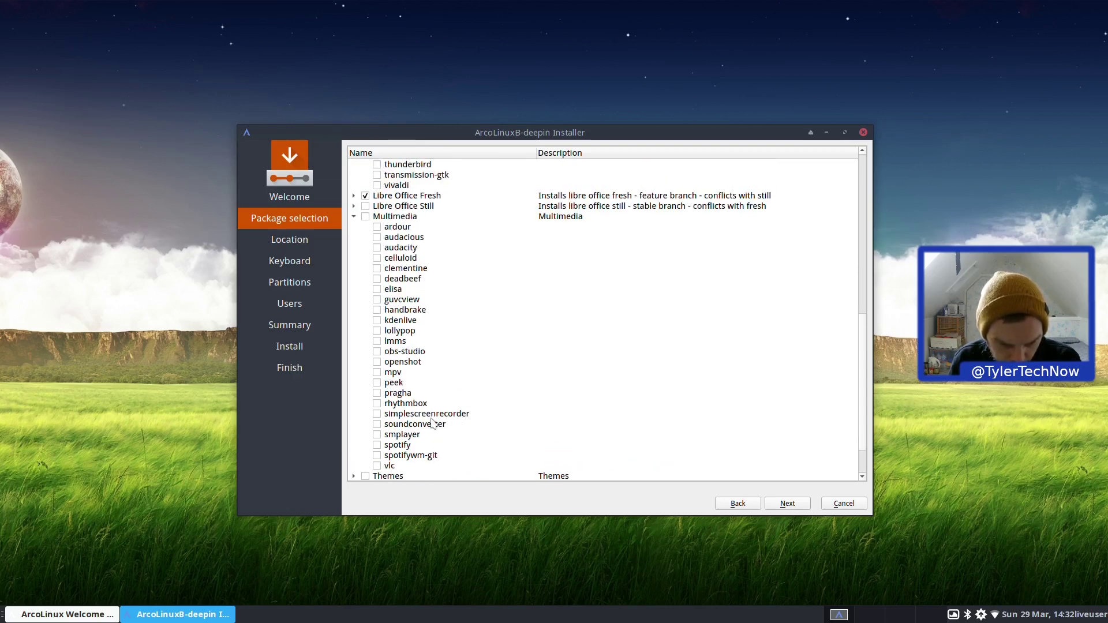
scroll(434, 424, down, 1)
scroll(434, 424, down, 1)
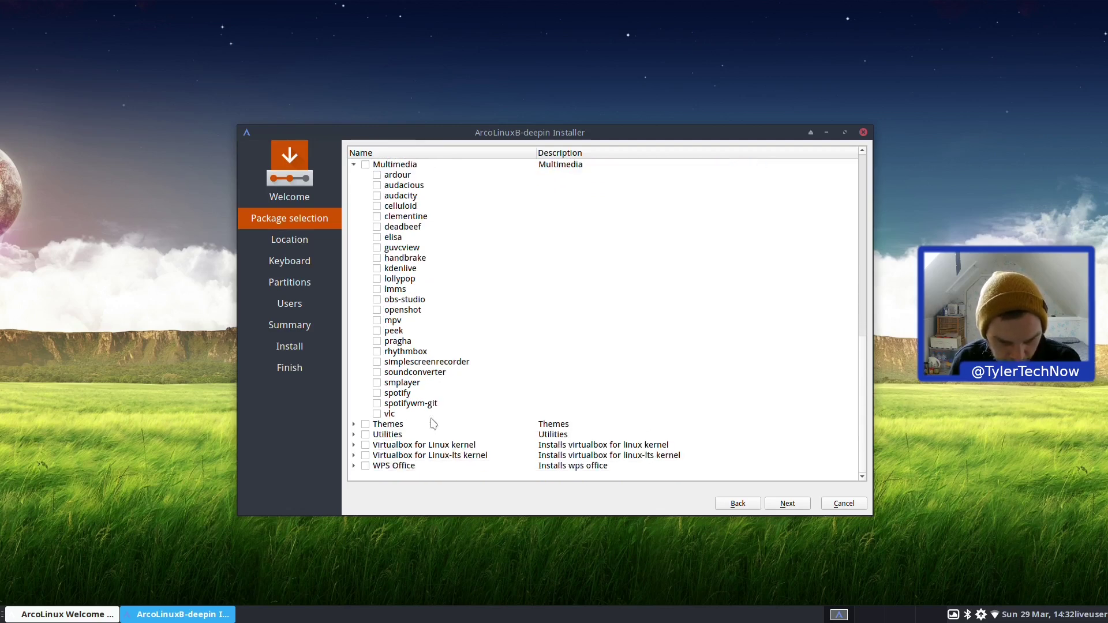
scroll(433, 424, up, 1)
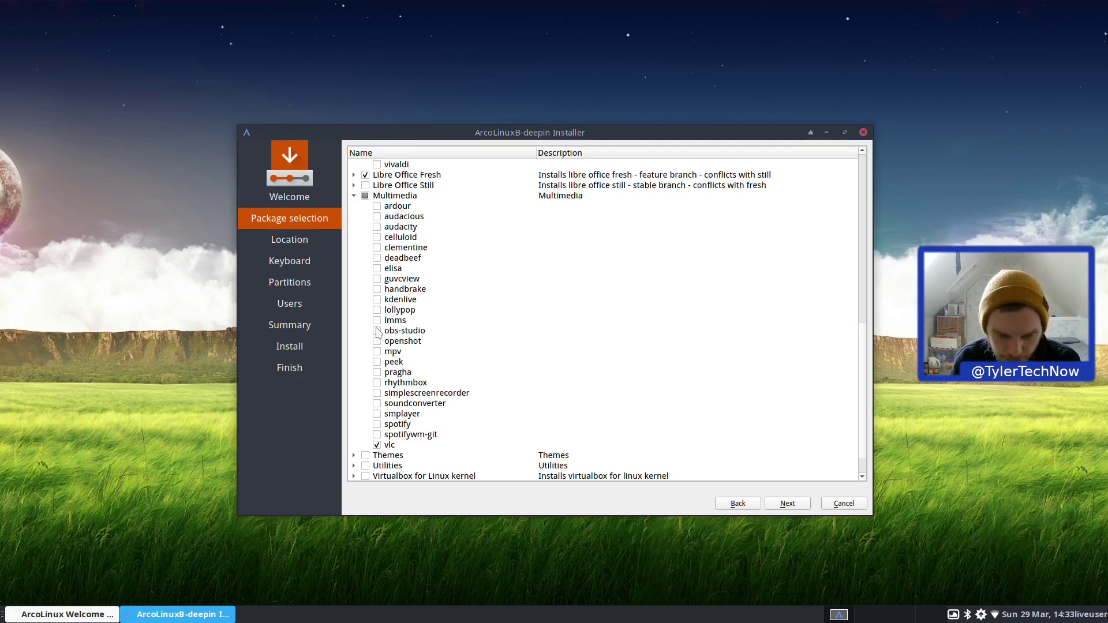
click(378, 332)
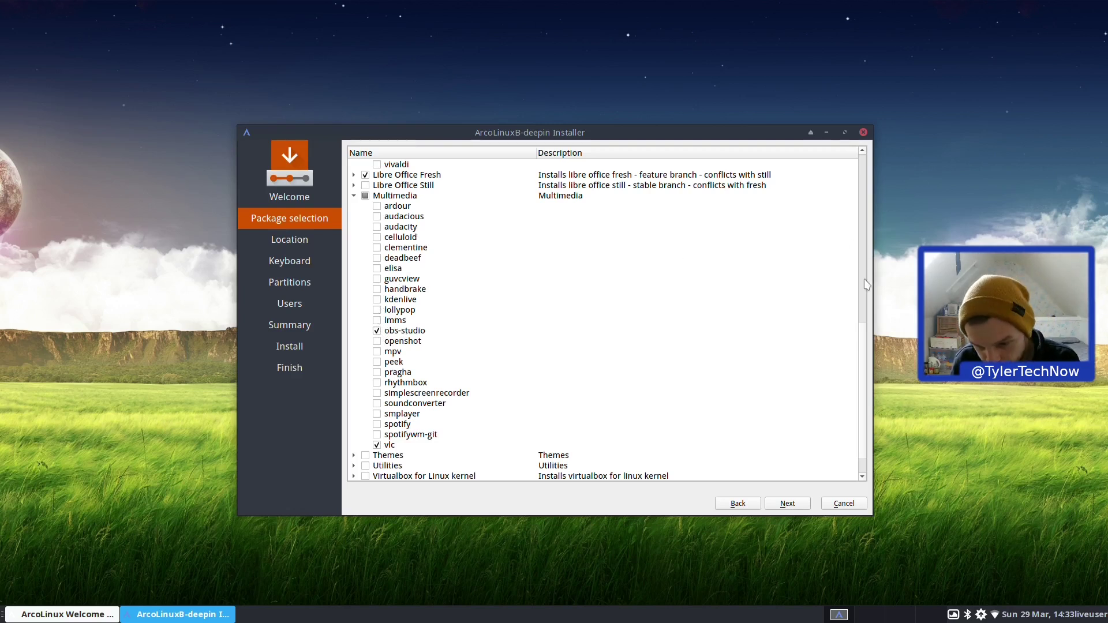
click(354, 196)
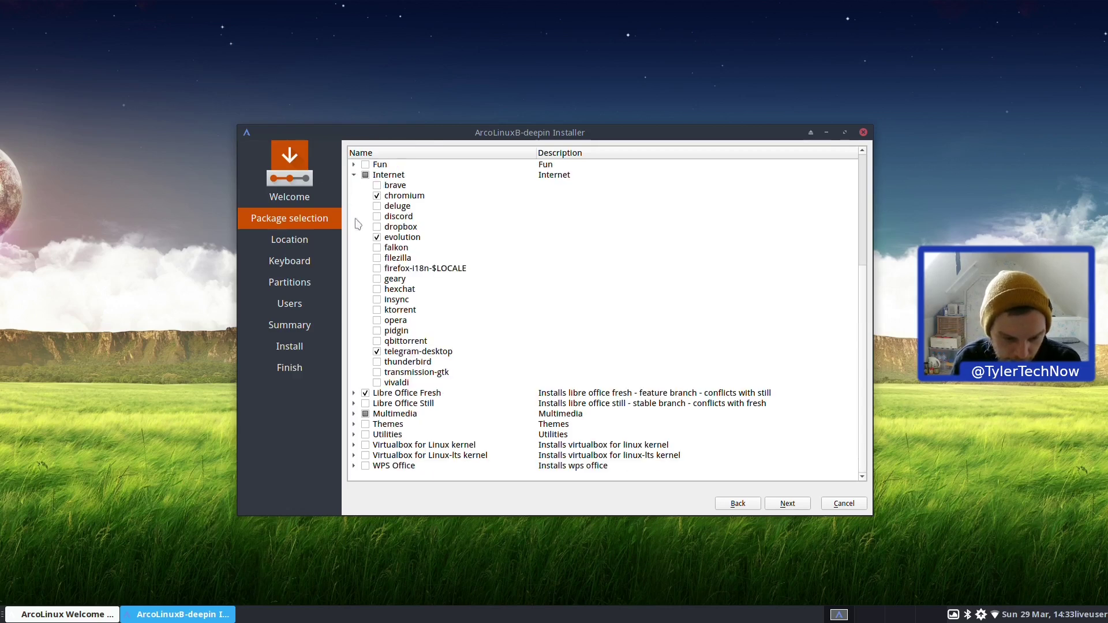
Add arc-icon-theme from Themes, then browse the Utilities category.
click(353, 425)
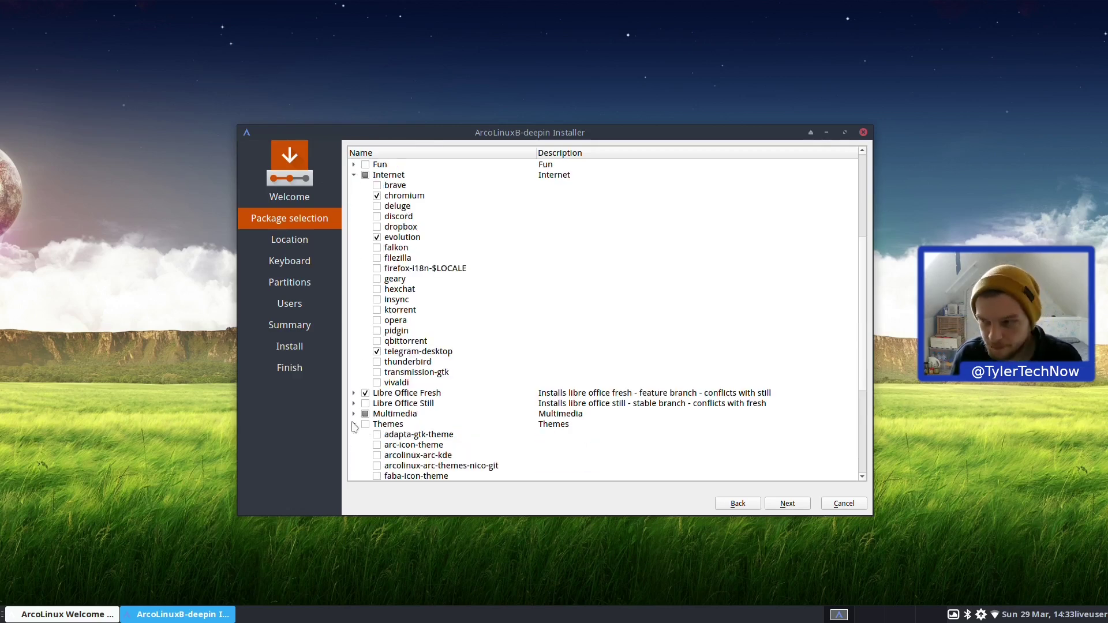
scroll(541, 376, down, 5)
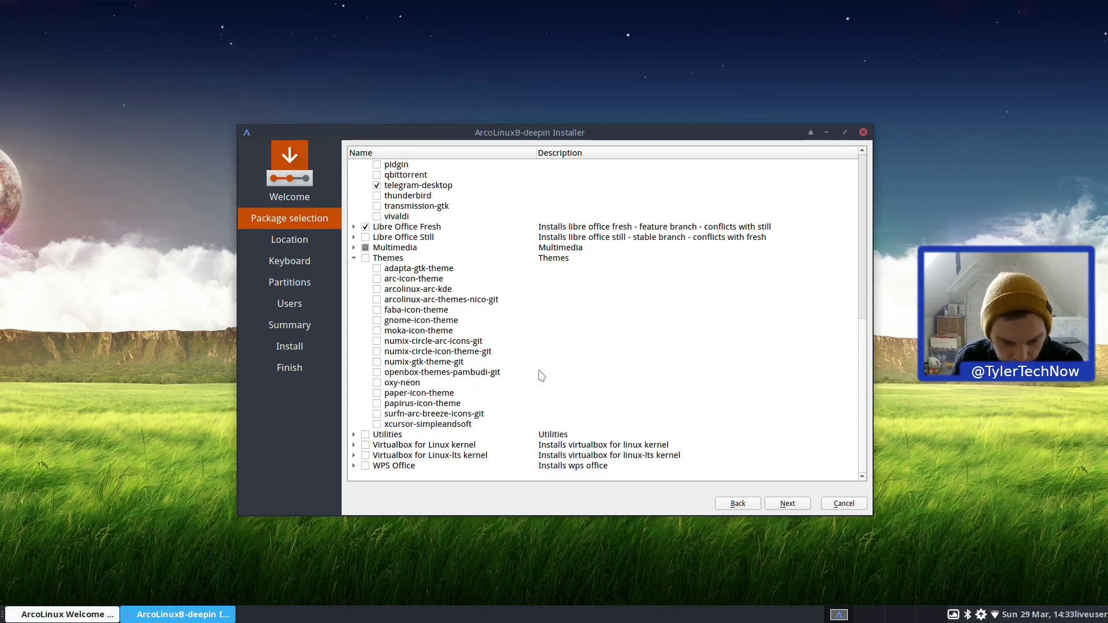
click(377, 279)
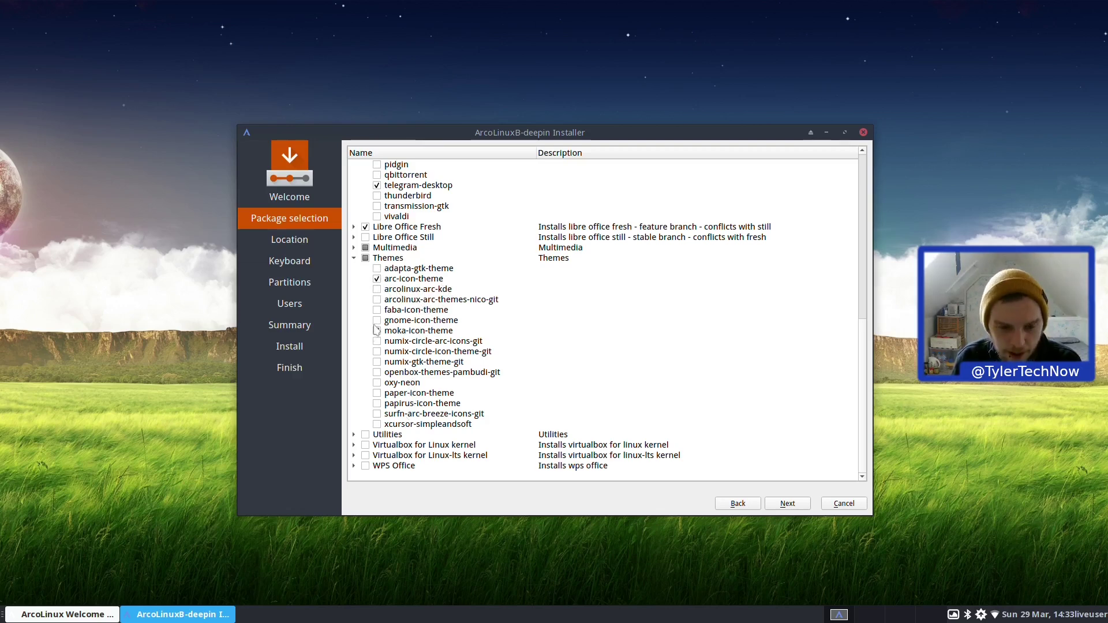
click(354, 259)
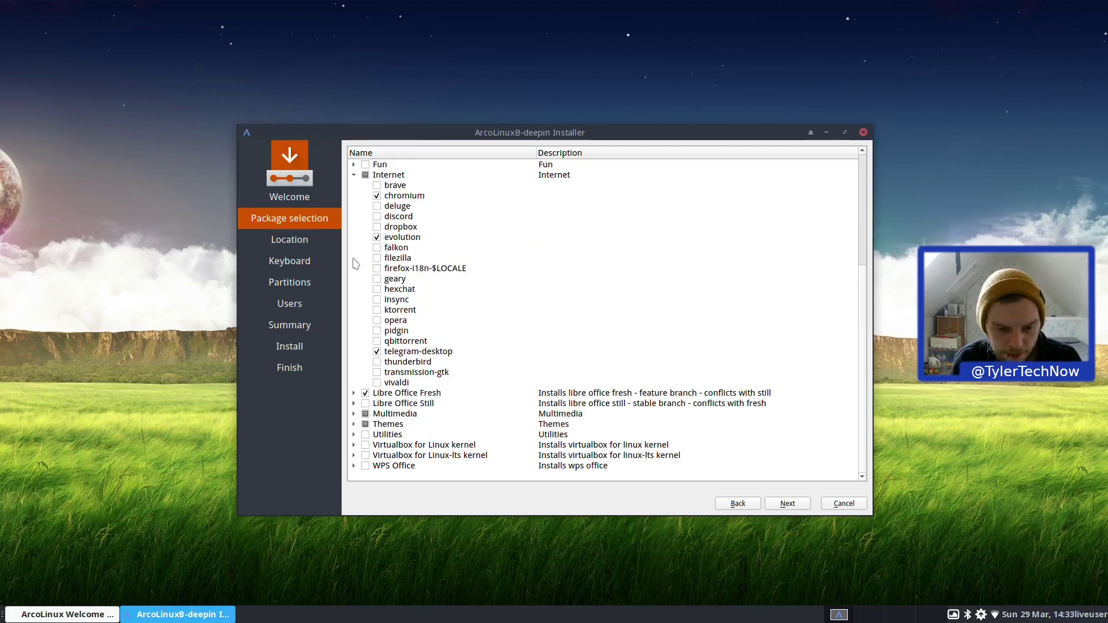
click(355, 434)
scroll(444, 421, down, 7)
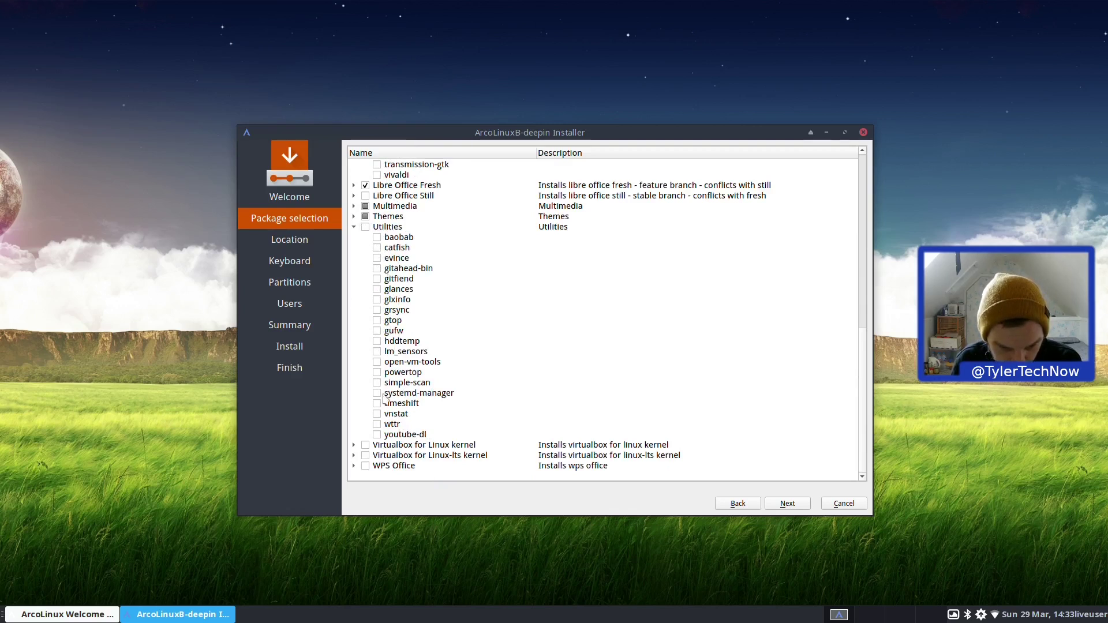
click(354, 227)
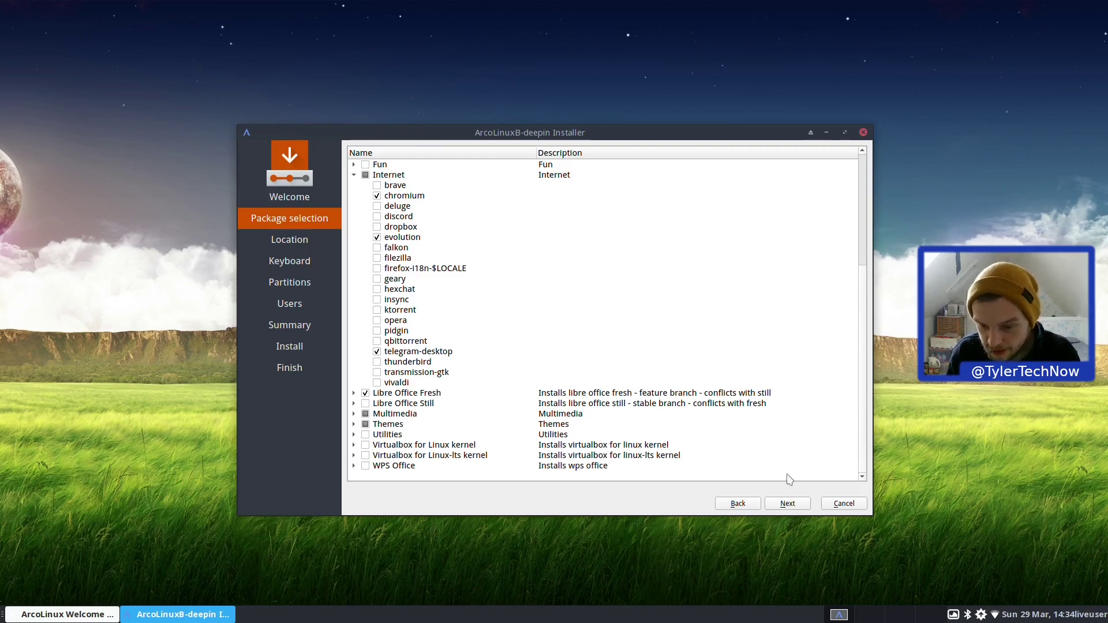
Keep Europe/London and the English (UK) keyboard, testing it with '~@'.
click(789, 504)
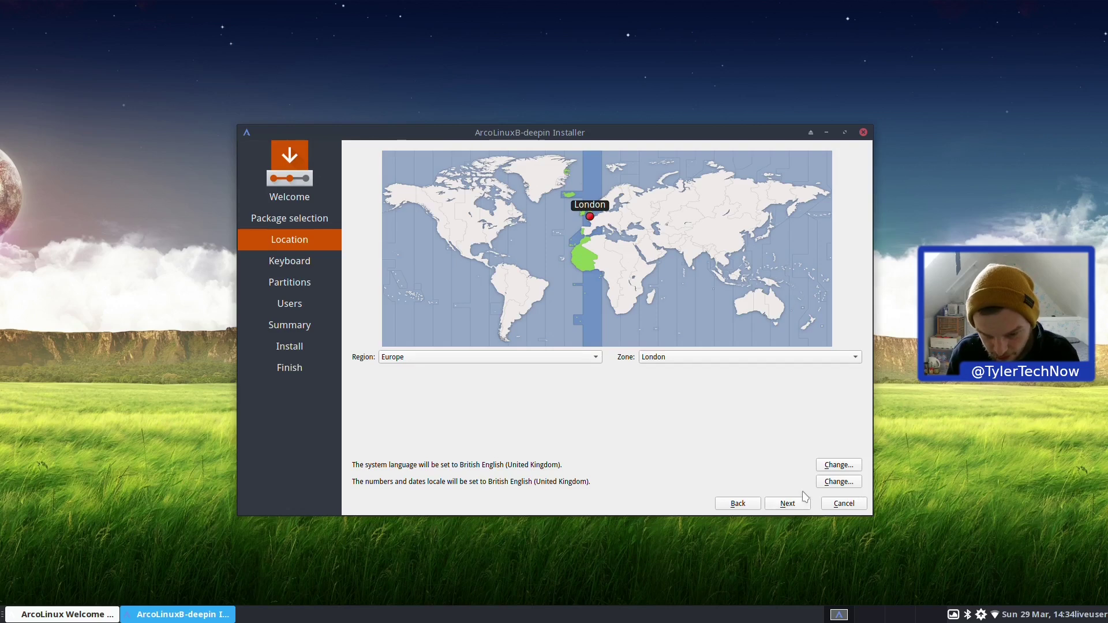
click(789, 505)
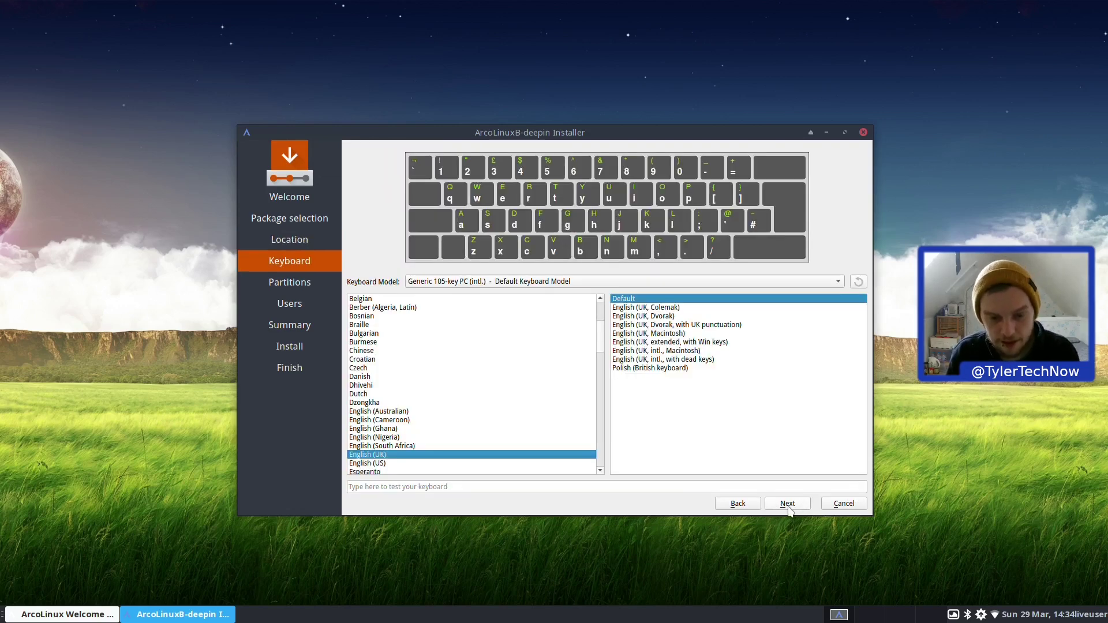
click(612, 488)
text(~@)
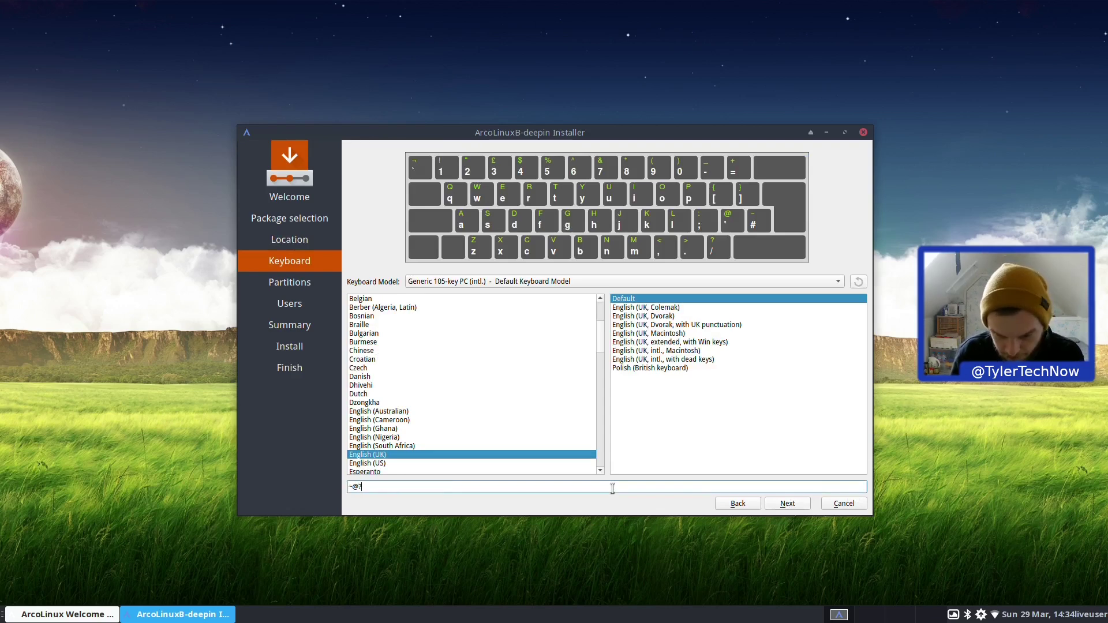
click(788, 504)
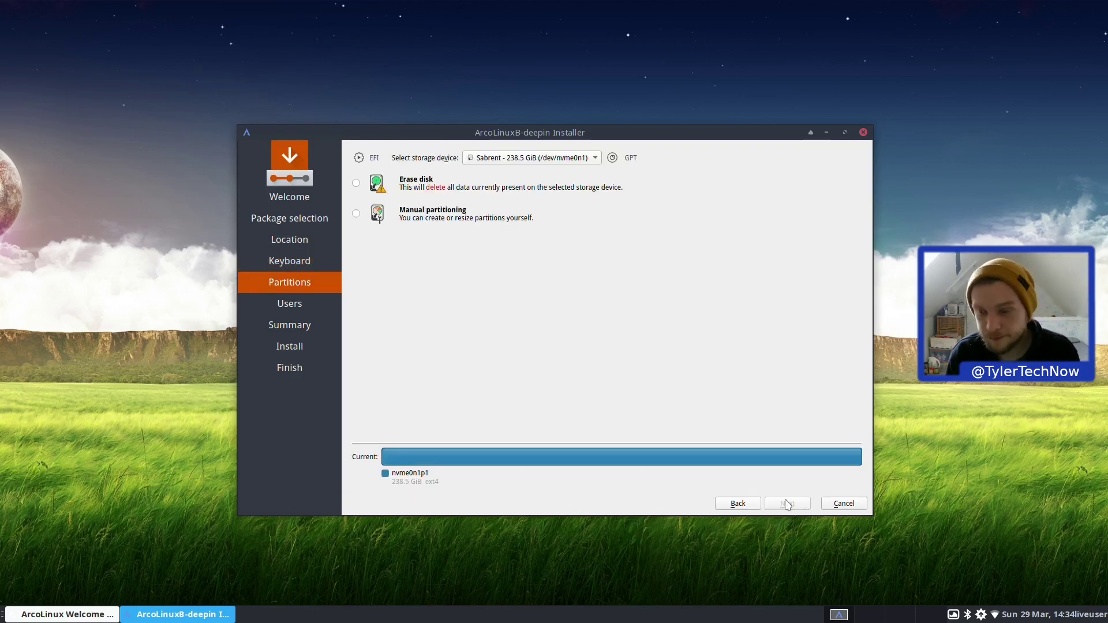
Choose Erase disk with Swap (with Hibernate), giving a 17.1 GiB swap partition.
click(357, 183)
click(427, 215)
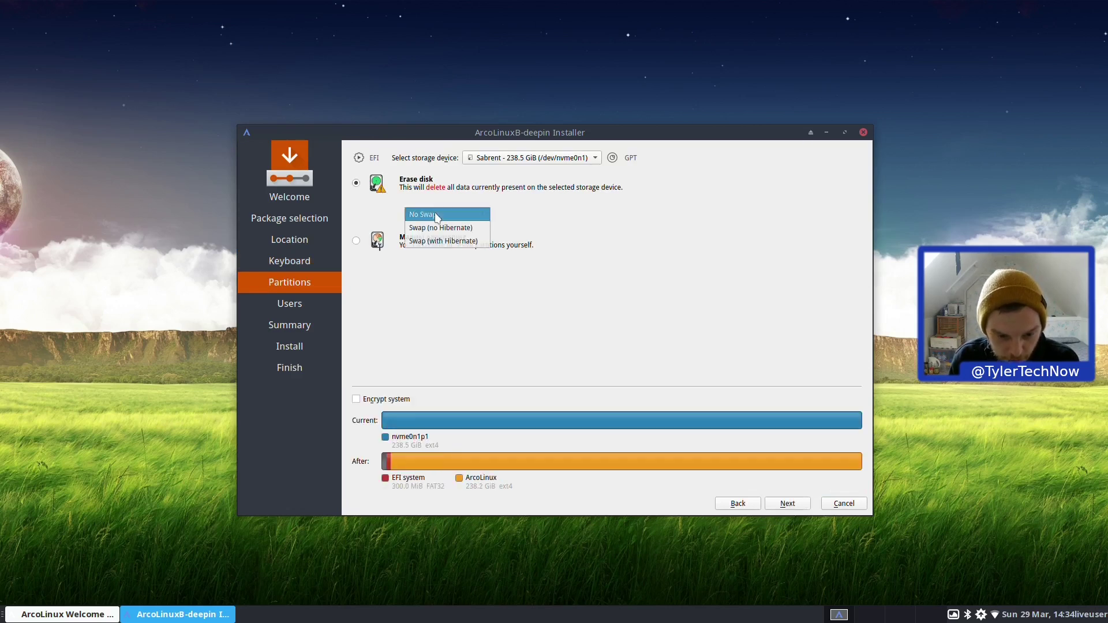
click(448, 241)
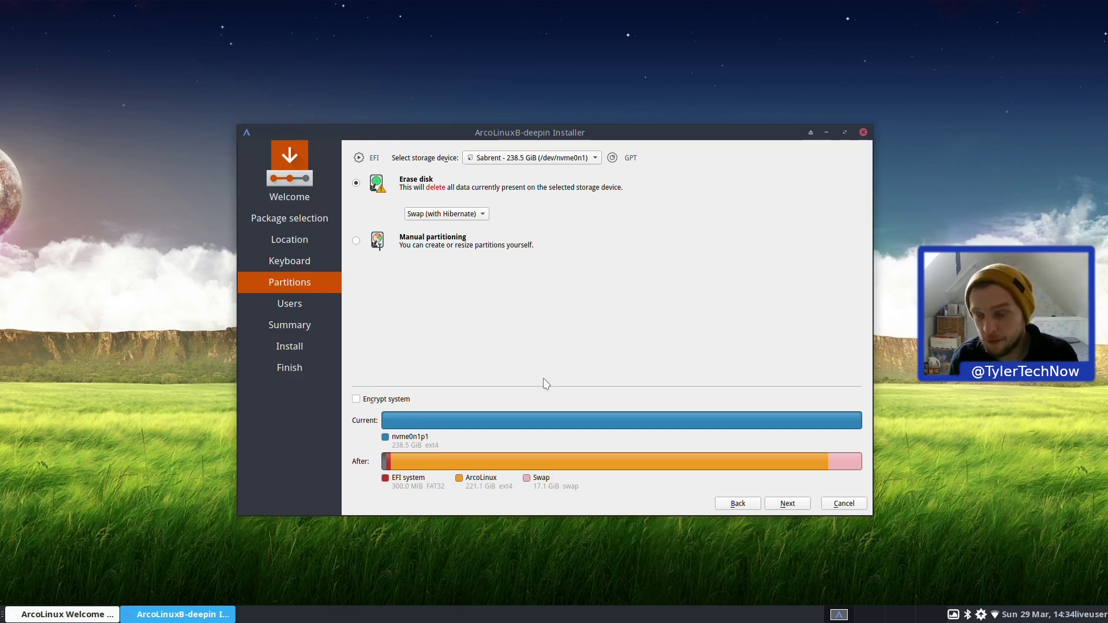
On the Users page, enter the user's full name and login name.
click(806, 507)
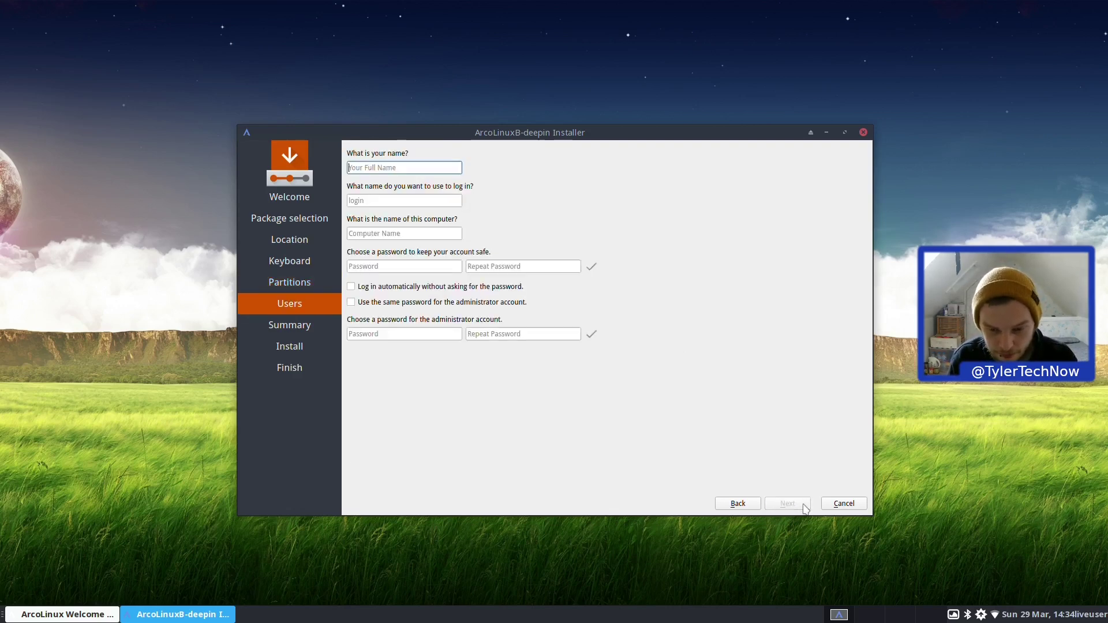
text(tyler)
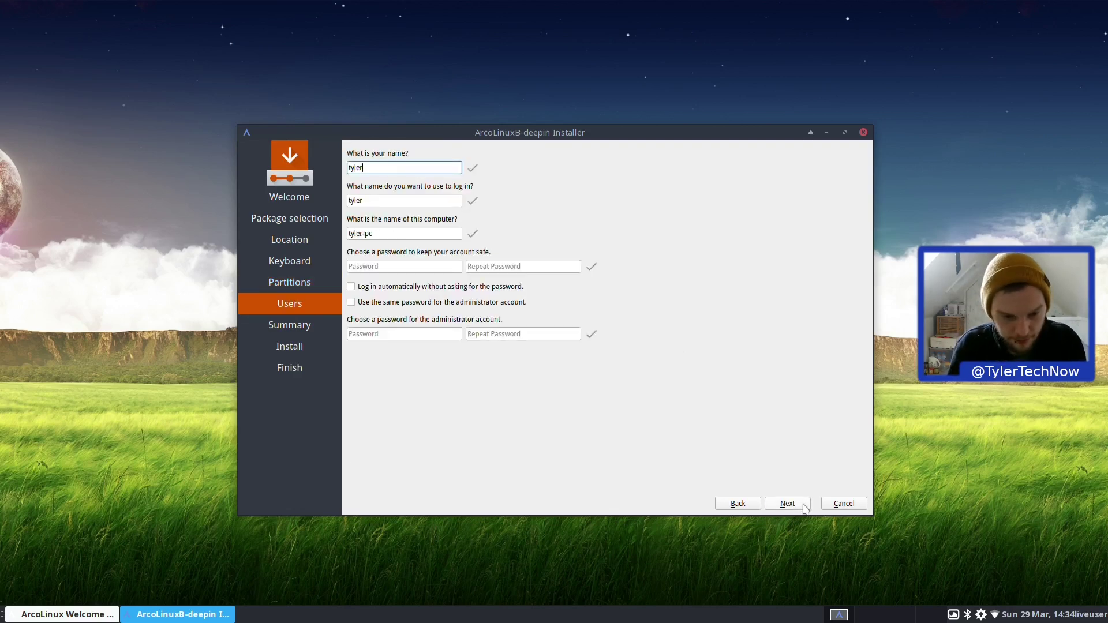
key(Tab)
key(Tab)
key(Tab)
text(ty)
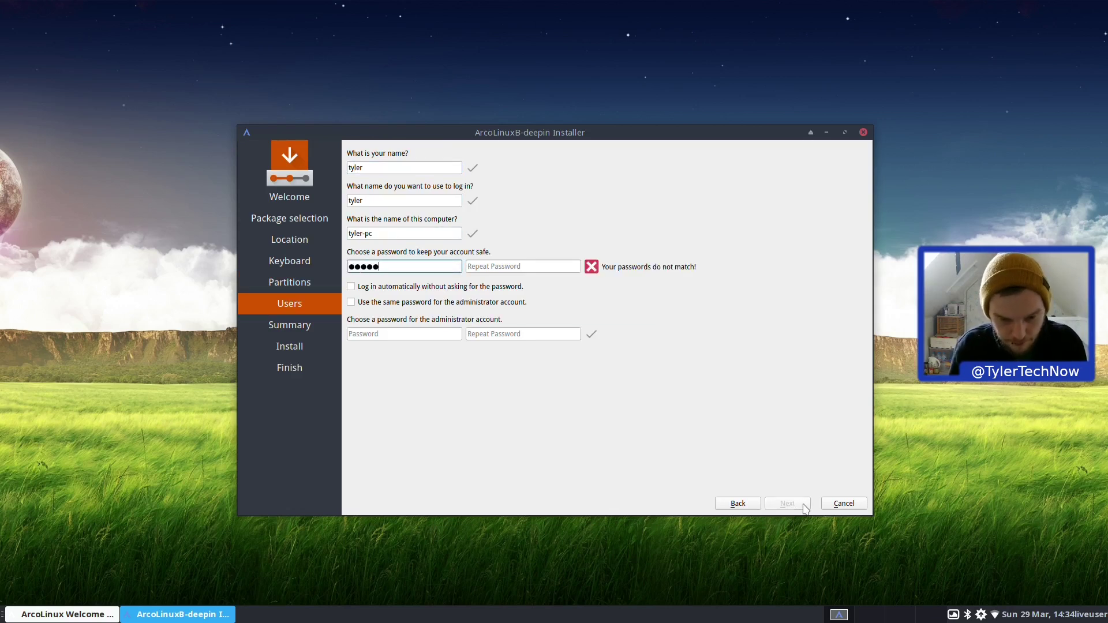
Set the account password, enable auto-login with the same admin password, and reach Summary.
key(Tab)
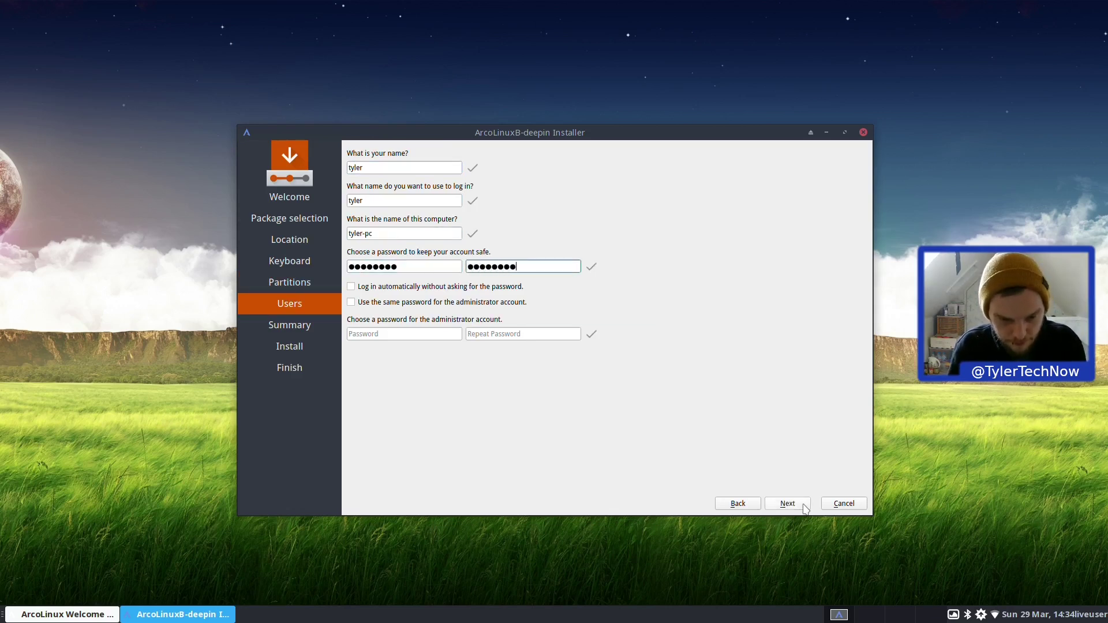
key(Tab)
key(Tab)
click(805, 506)
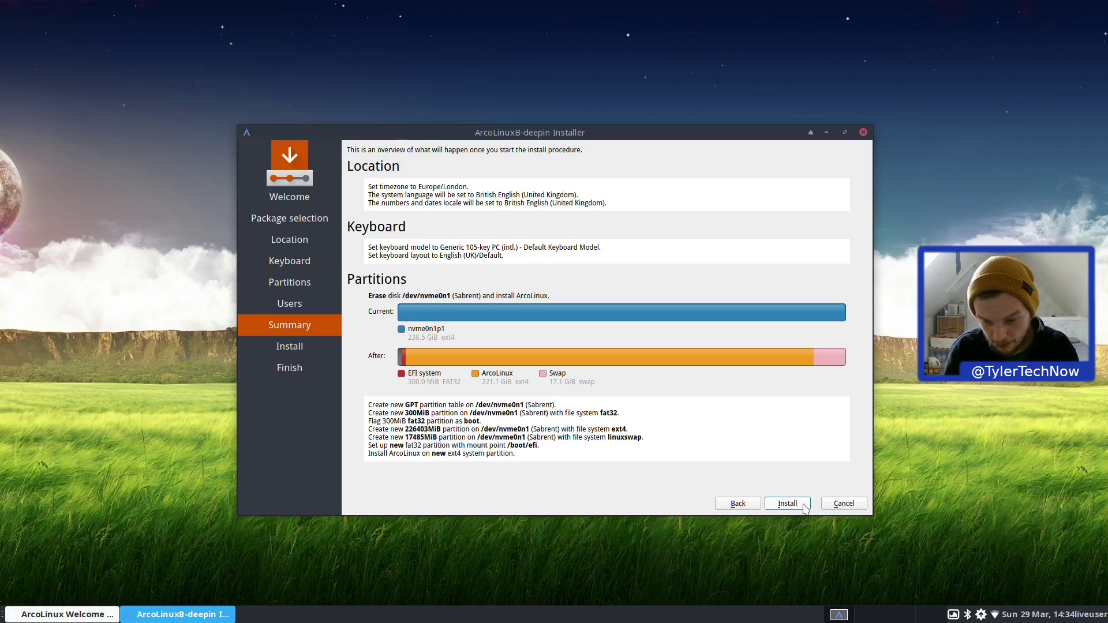
Start the ArcoLinuxB-deepin installation onto the erased nvme0n1 disk from the Summary page.
click(791, 509)
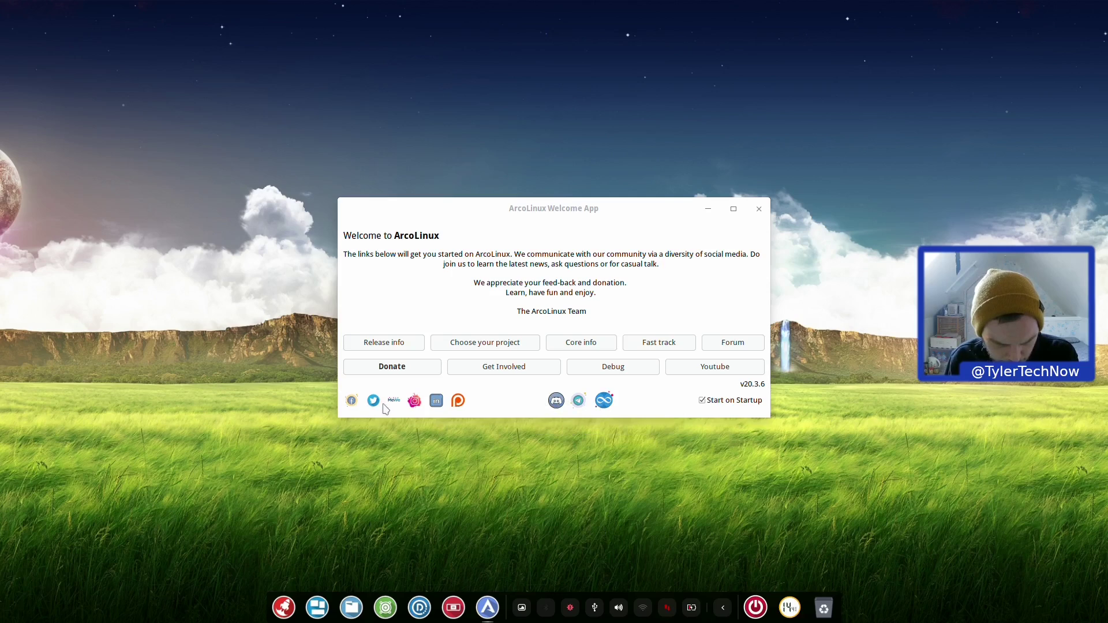
Disable the Welcome App's Start on Startup, close it, and switch the dock to Efficient mode.
click(701, 402)
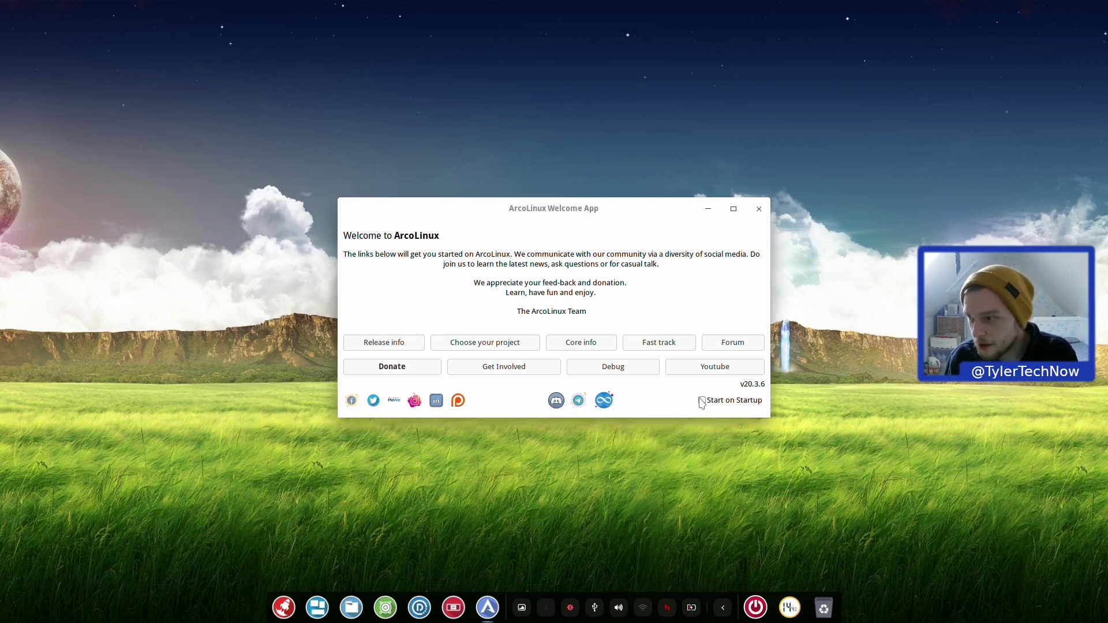
click(758, 209)
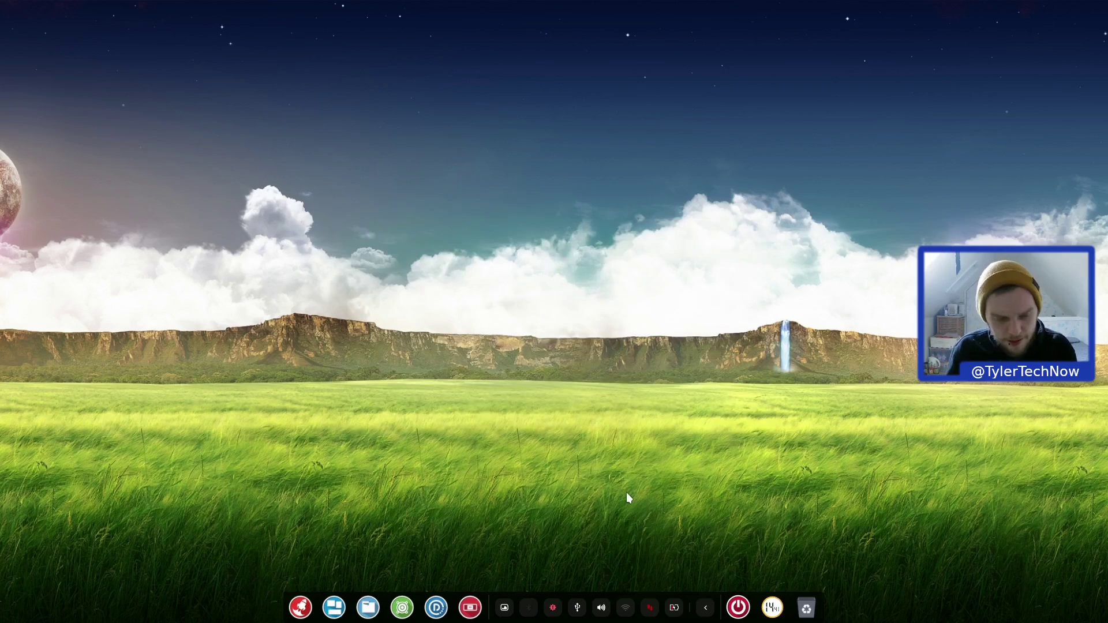
right_click(500, 607)
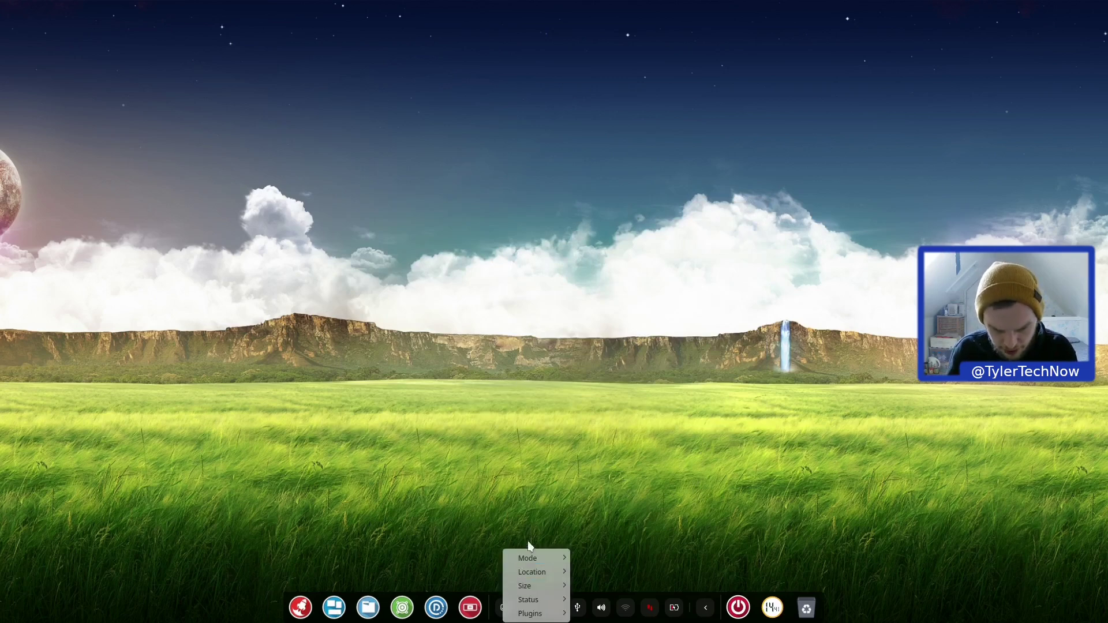
mouse_move(568, 556)
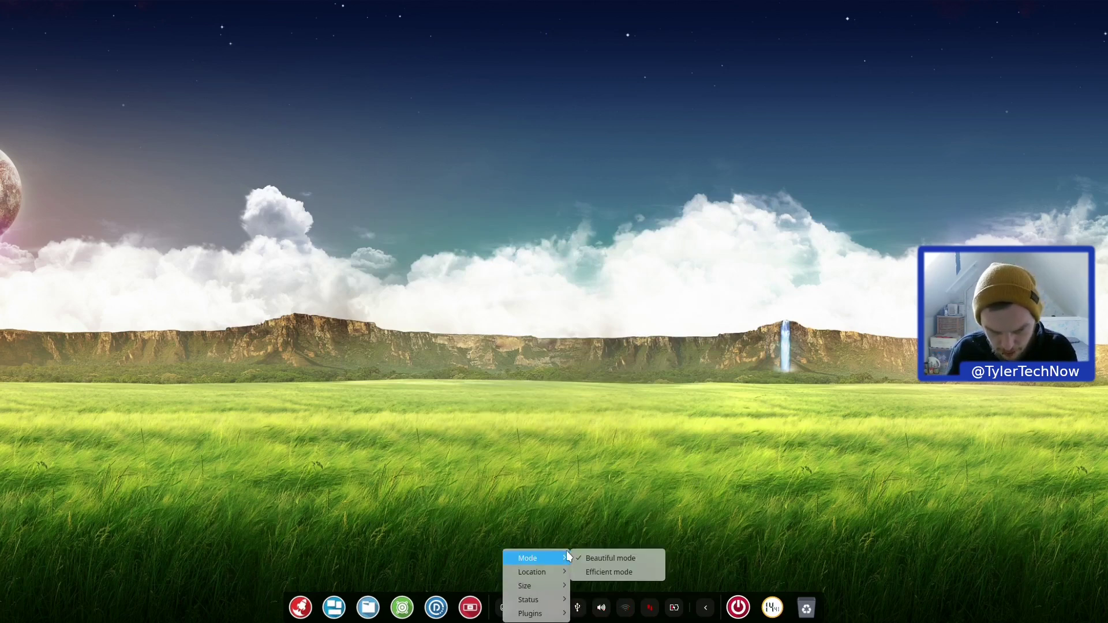
click(641, 571)
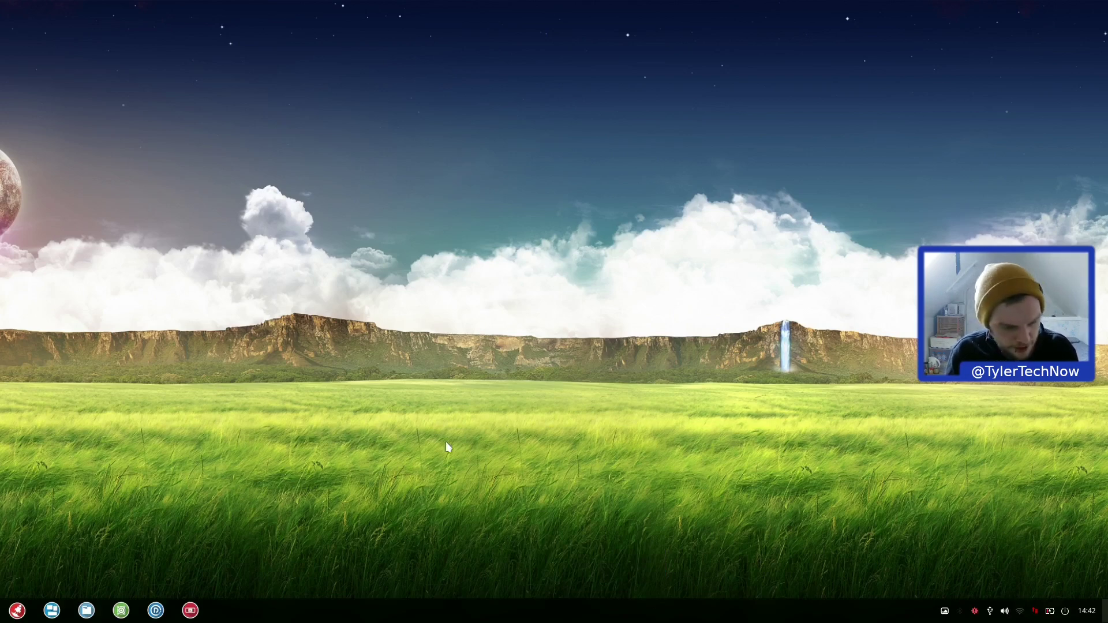
Launch File Manager and Music from the launcher, placing File Manager upper right and Music left.
click(17, 612)
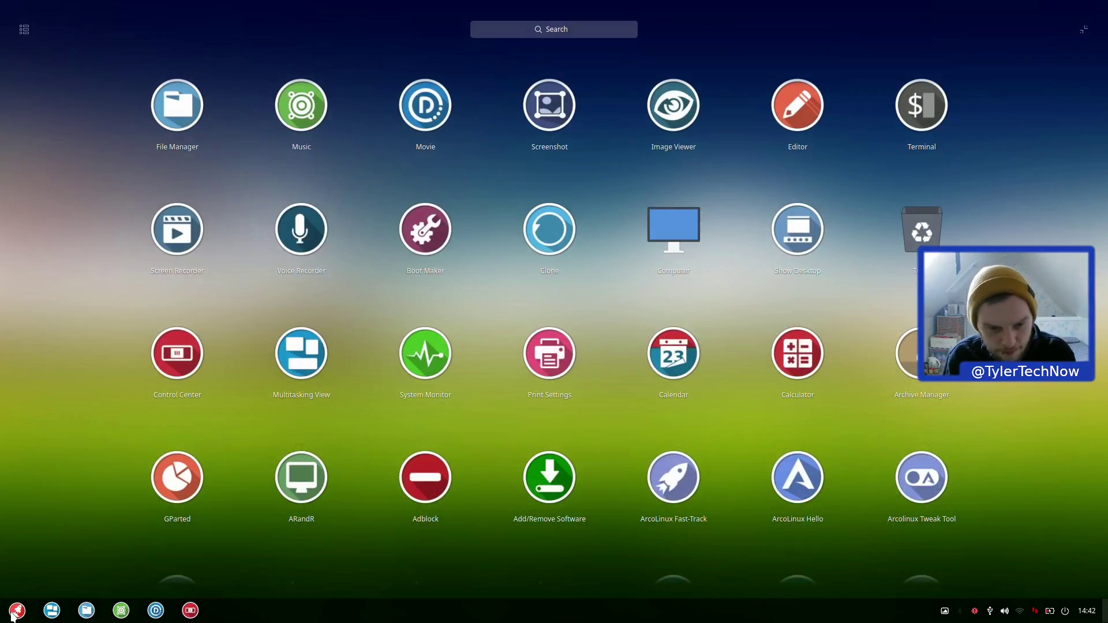
click(215, 134)
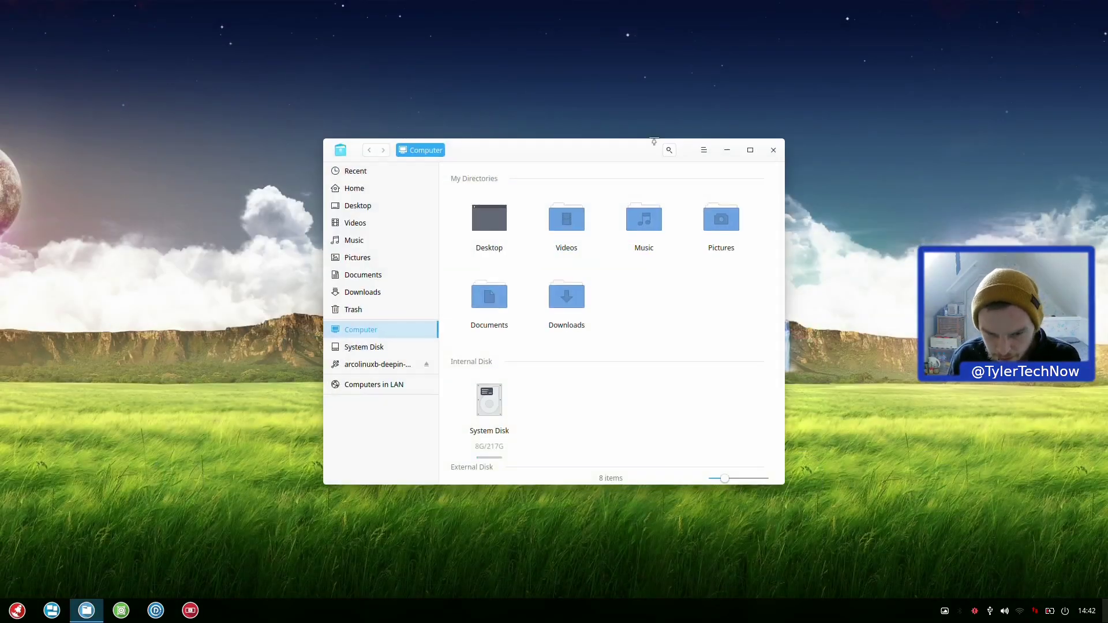
drag(539, 146, 805, 39)
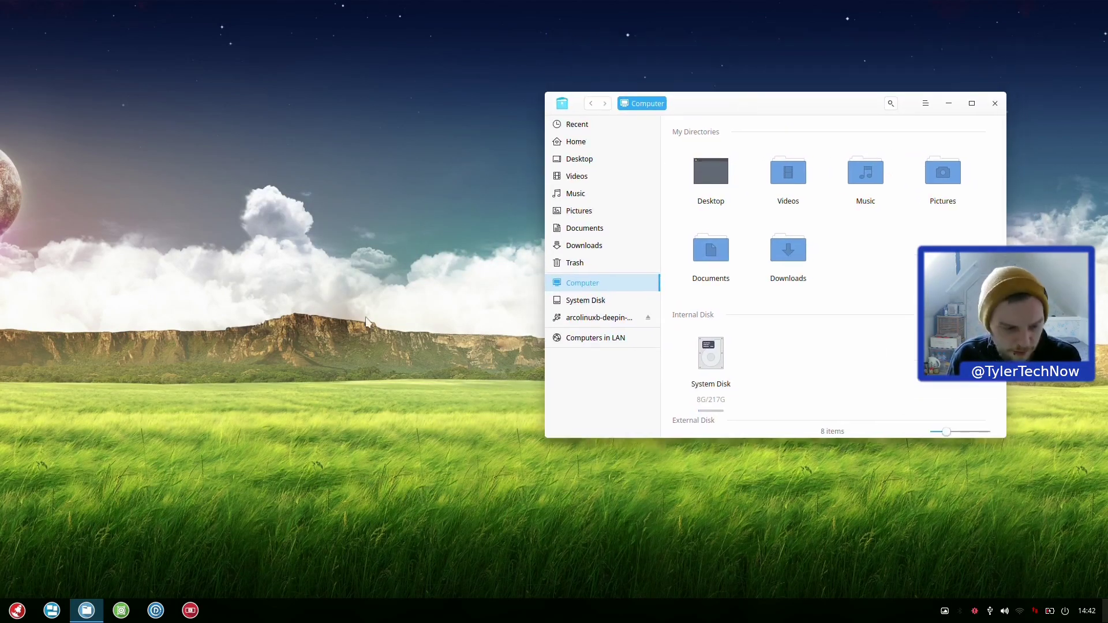
click(7, 615)
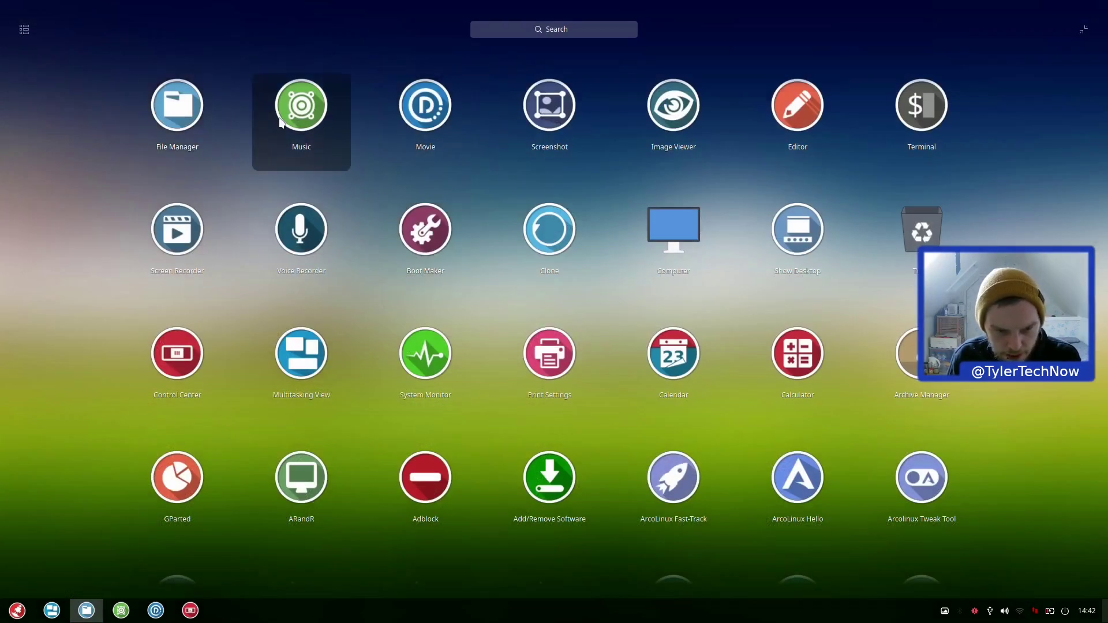
key(Escape)
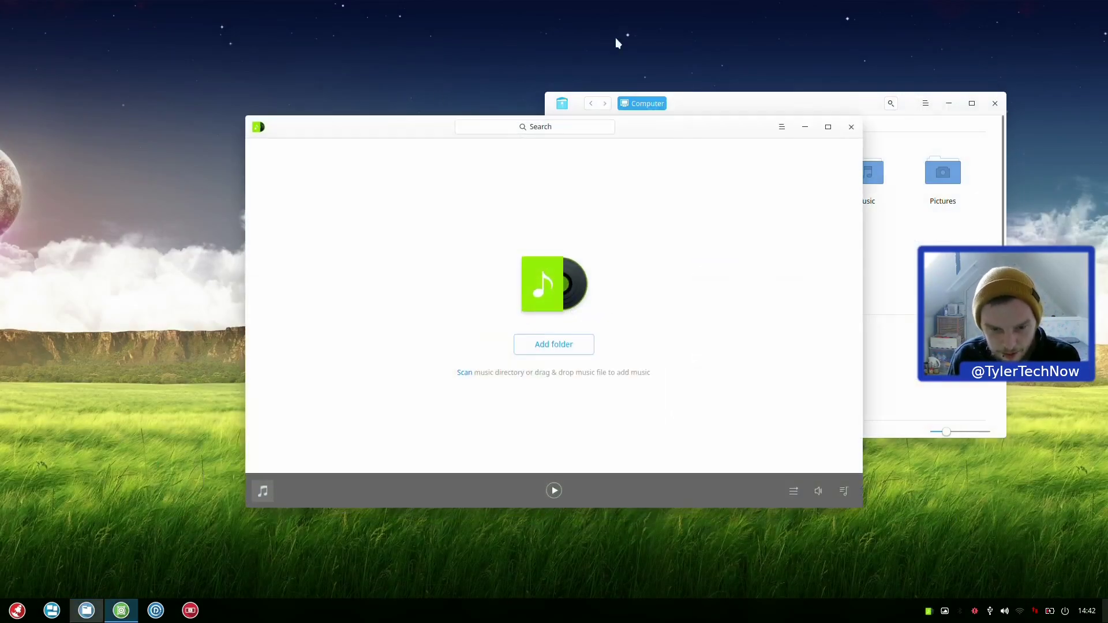
drag(725, 131, 550, 110)
Open Deepin Editor, show its About details (version 1.2.2), then bring up the launcher.
click(22, 609)
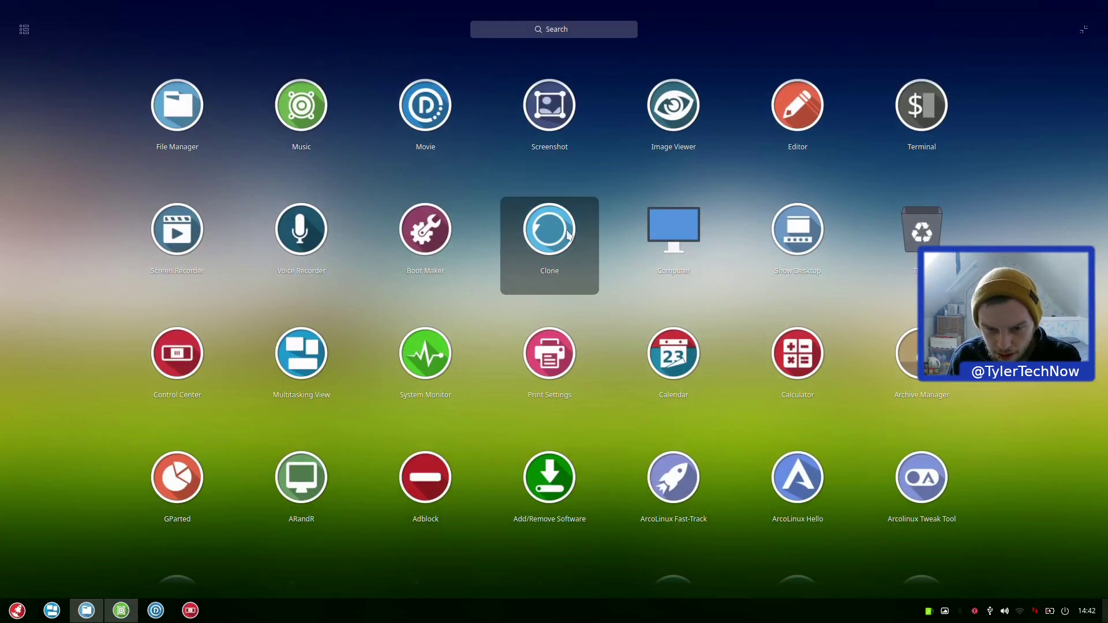
click(765, 119)
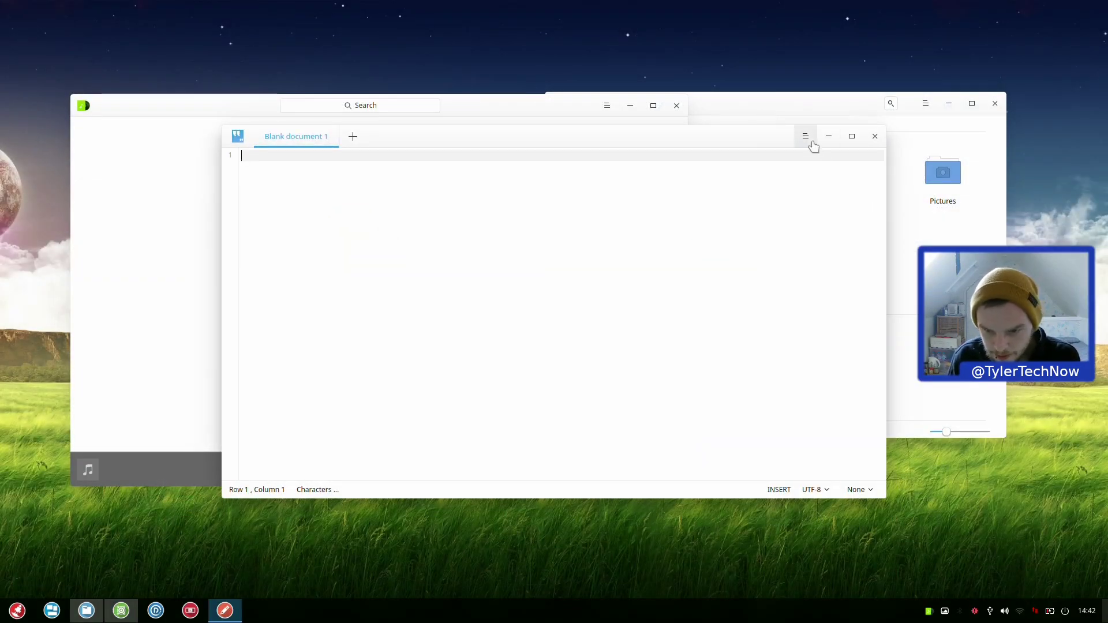
click(805, 136)
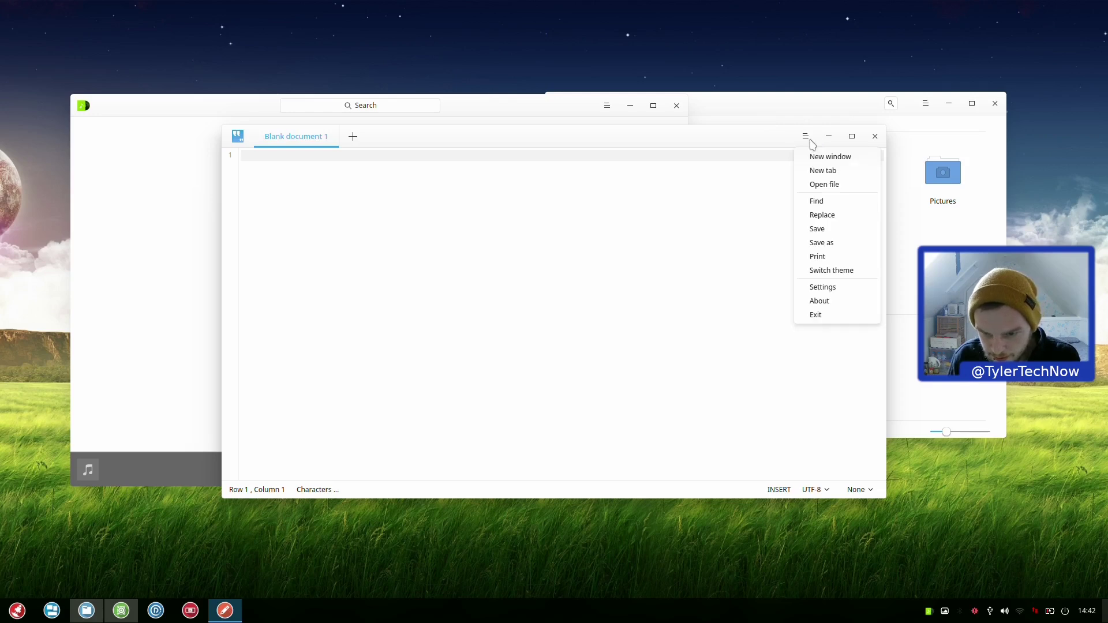
click(824, 306)
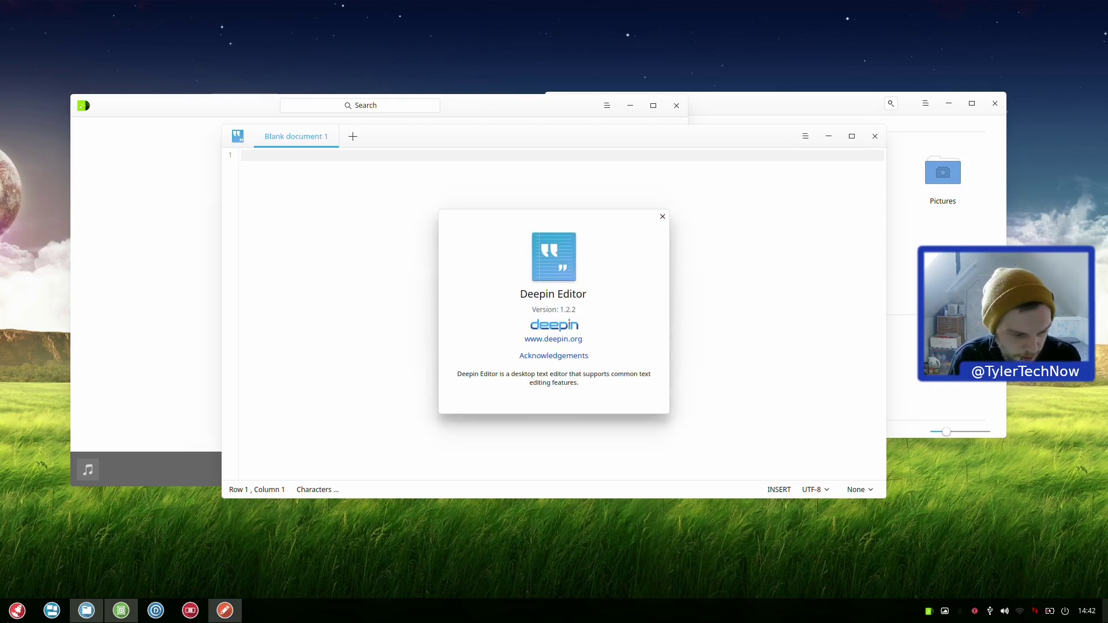
key(super)
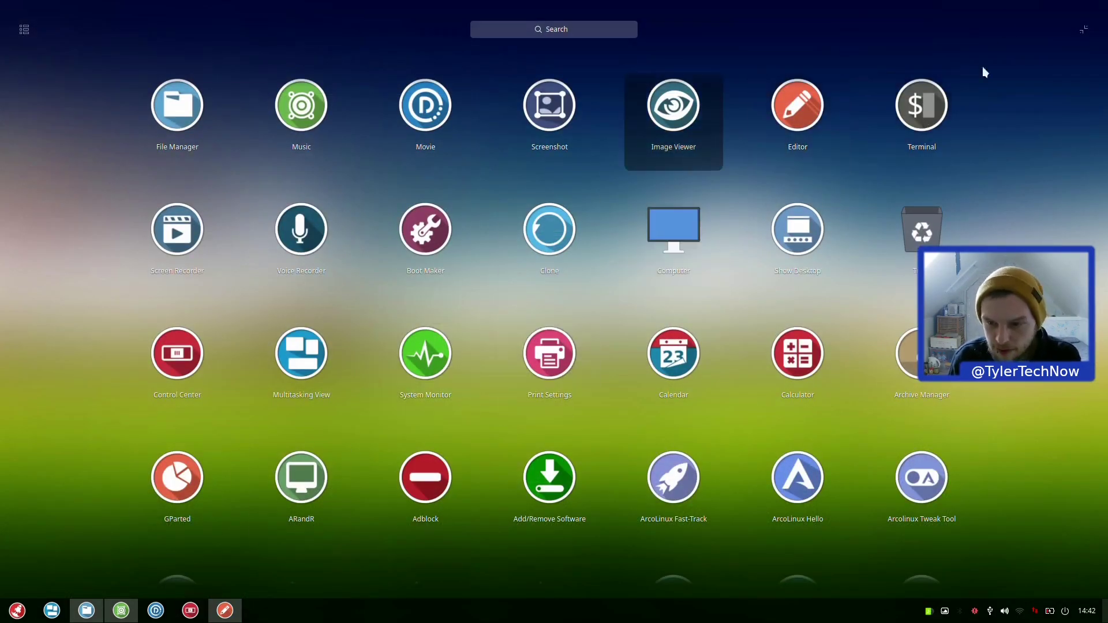
Open Terminal with neofetch output, highlight the 1037MiB memory figure, then close the terminal.
click(933, 133)
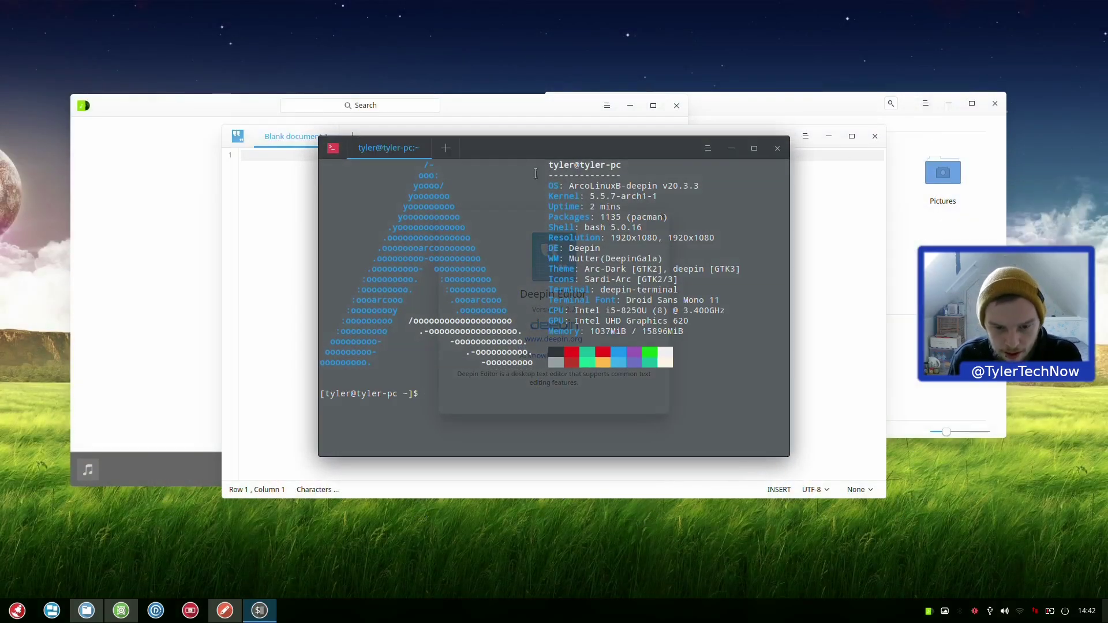
drag(609, 157, 414, 101)
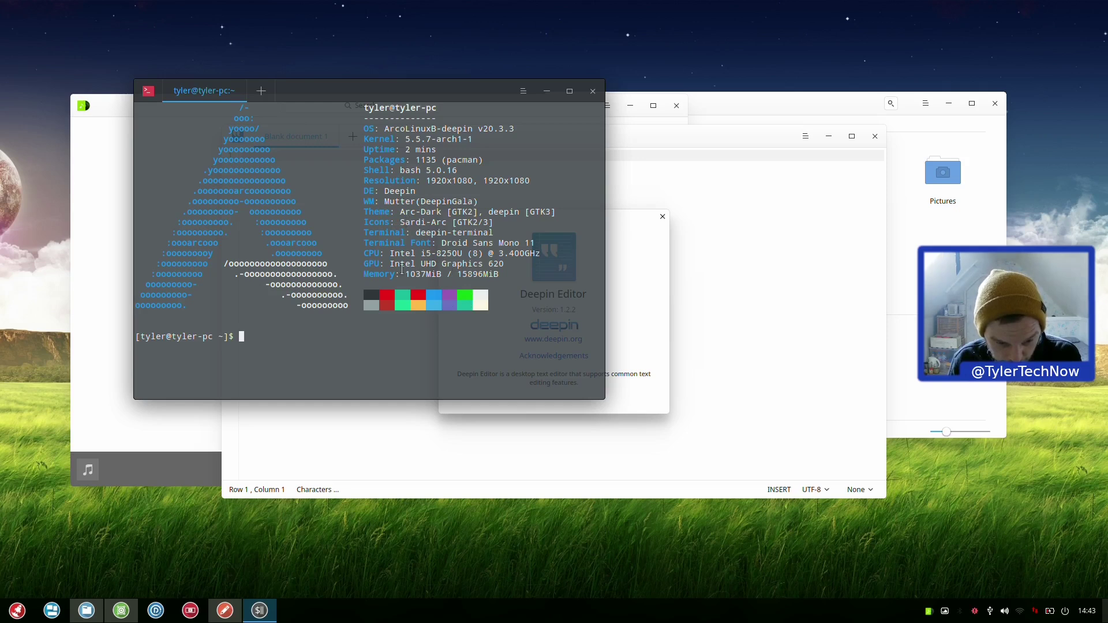
drag(406, 275, 439, 271)
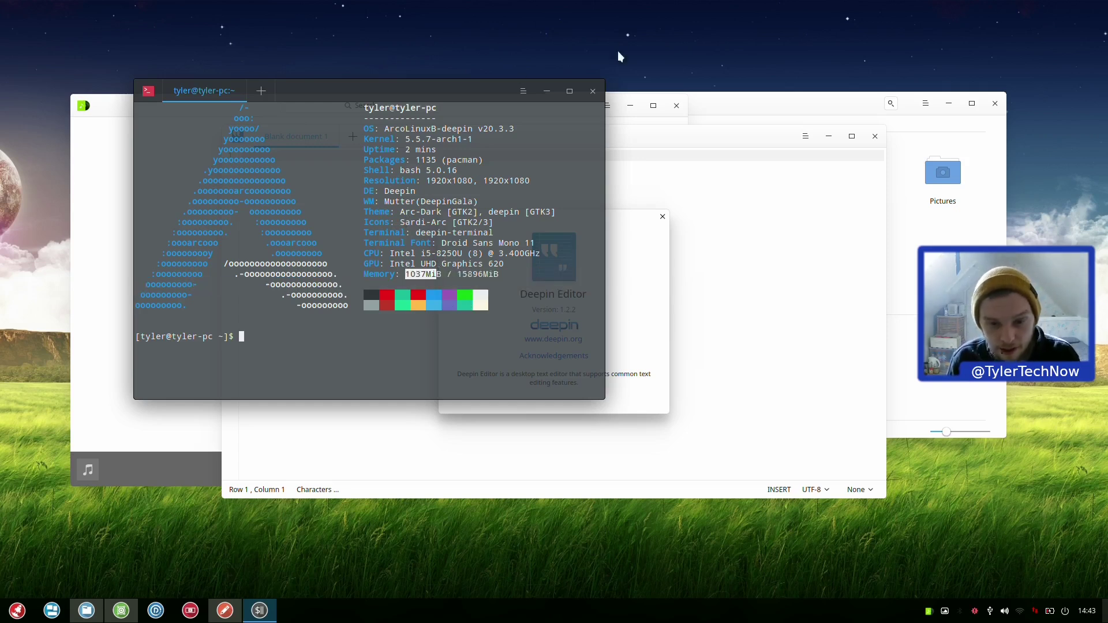
click(593, 91)
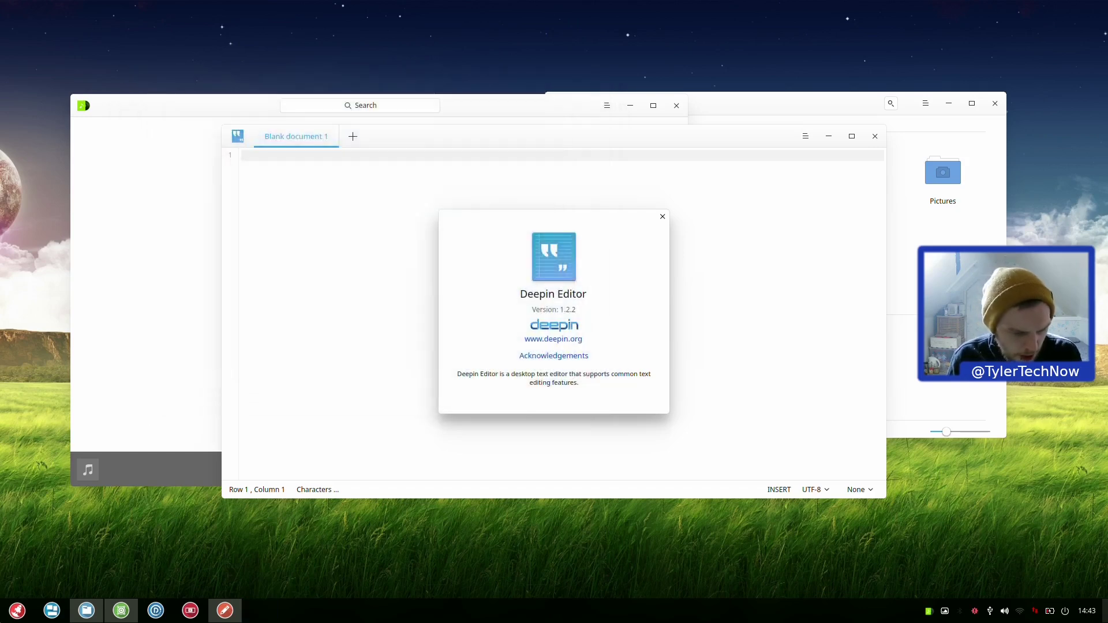
Launch Deepin Clone from the launcher and enter the account password to authorize it.
click(15, 616)
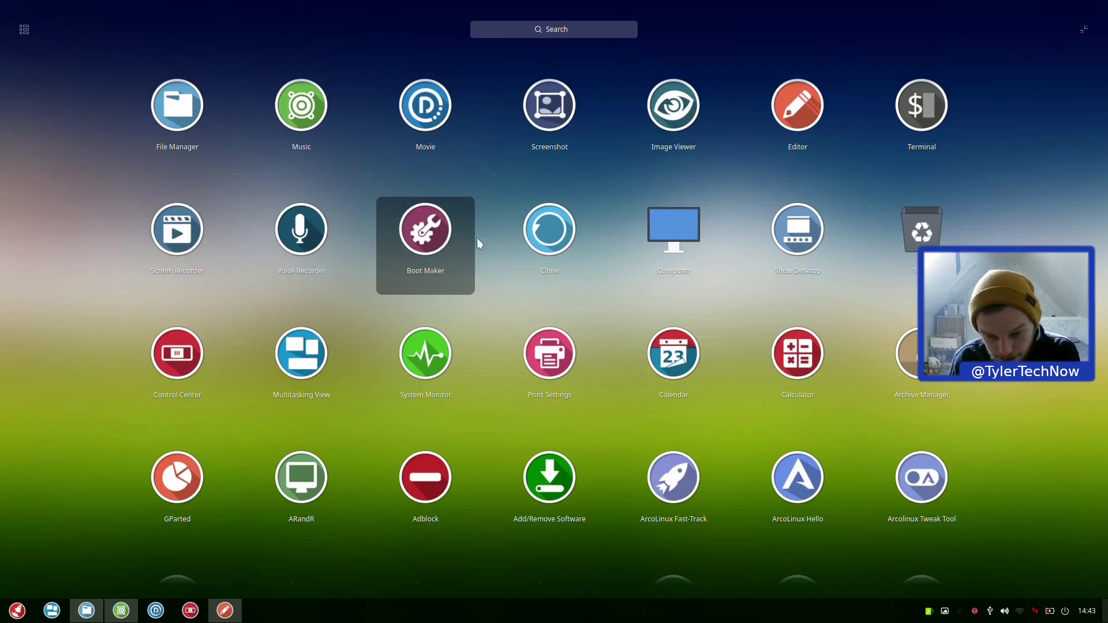
click(578, 237)
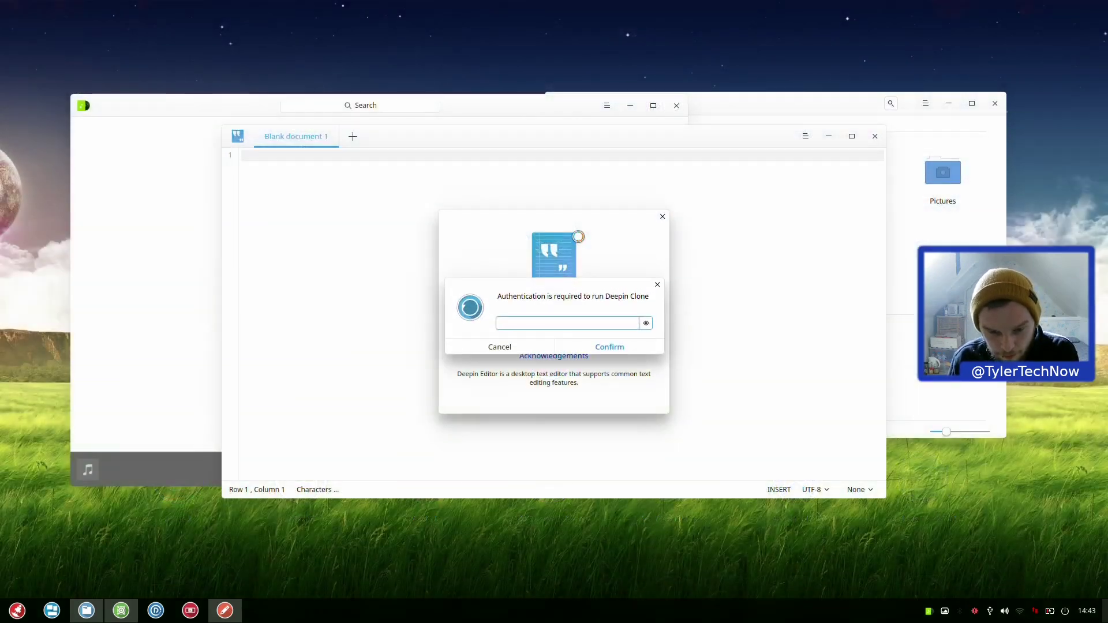
text(******)
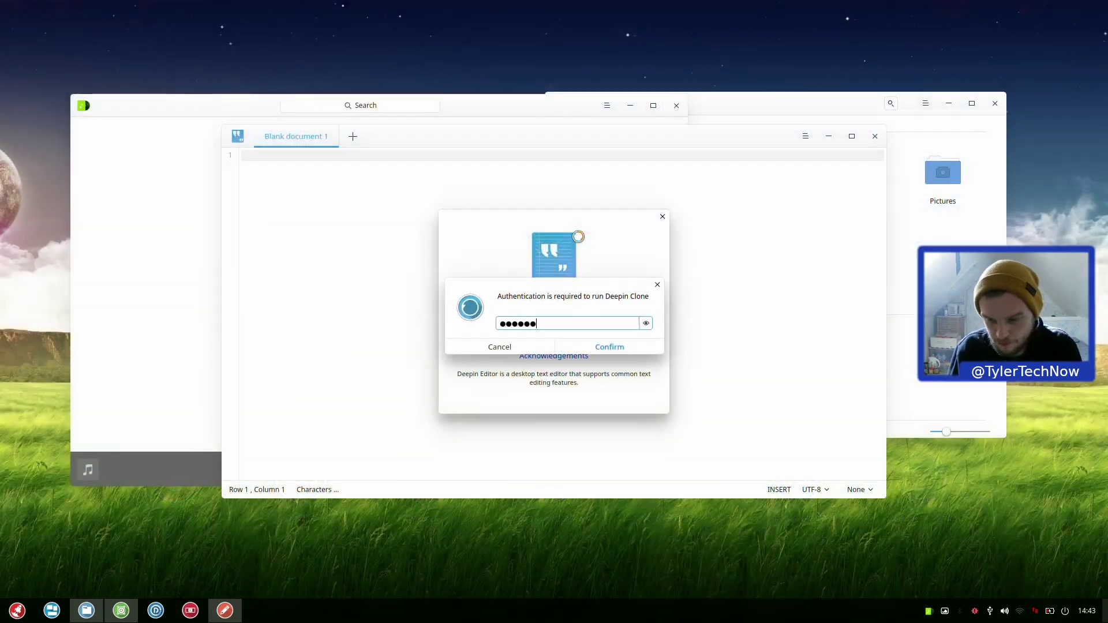
text(**)
key(Return)
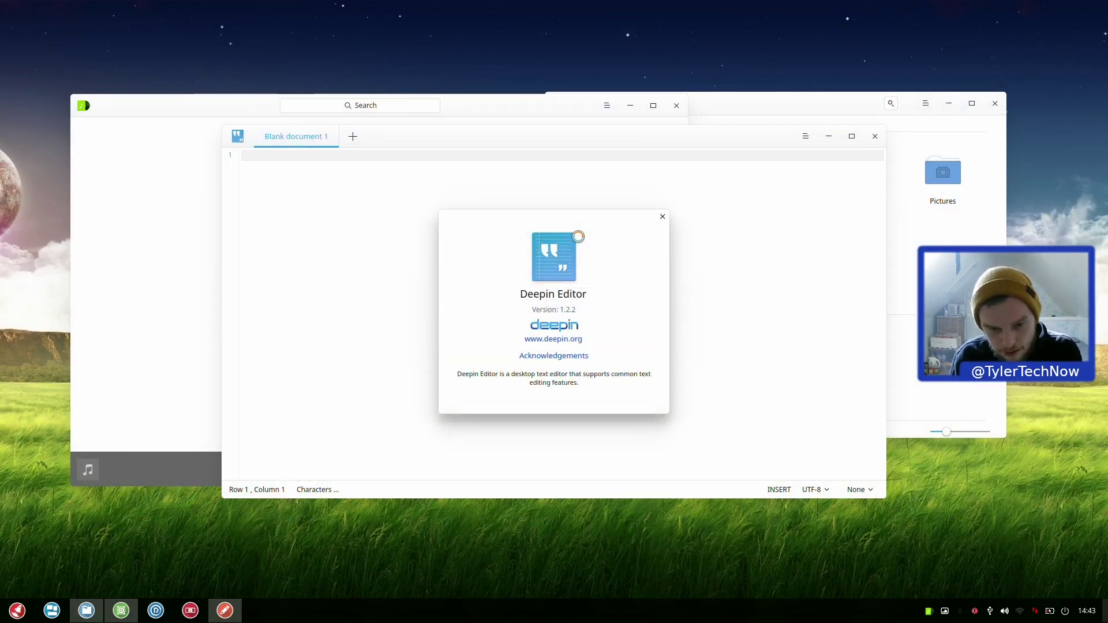
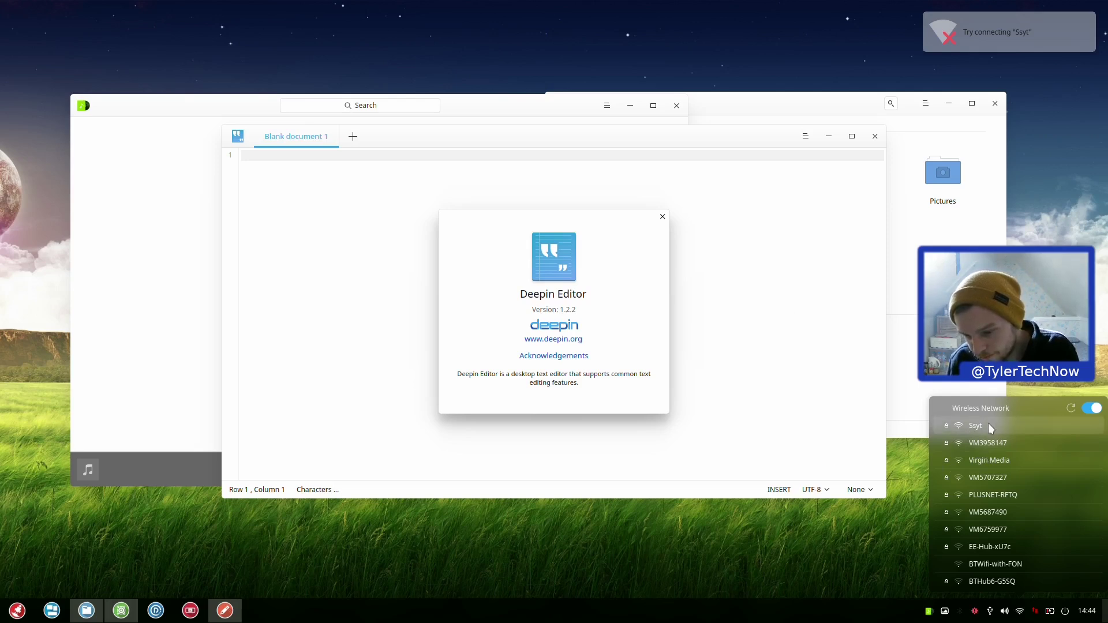
Close the wireless network list while the Ssyt connection attempt continues.
click(718, 400)
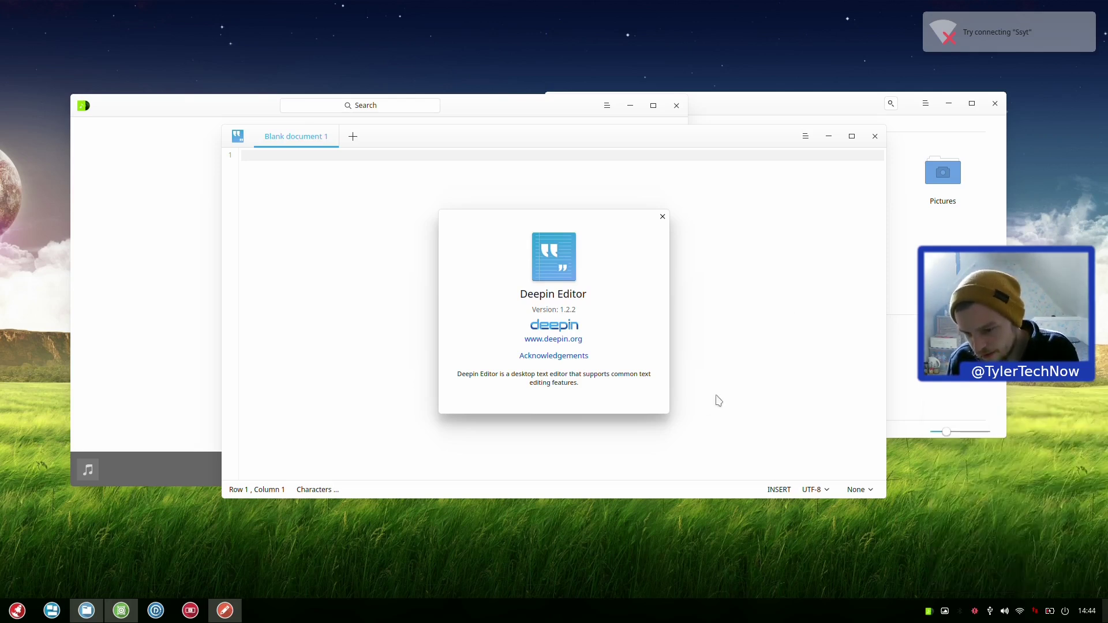
Open Network settings, go to the Ssyt Wi-Fi details and enter a new password.
right_click(1024, 614)
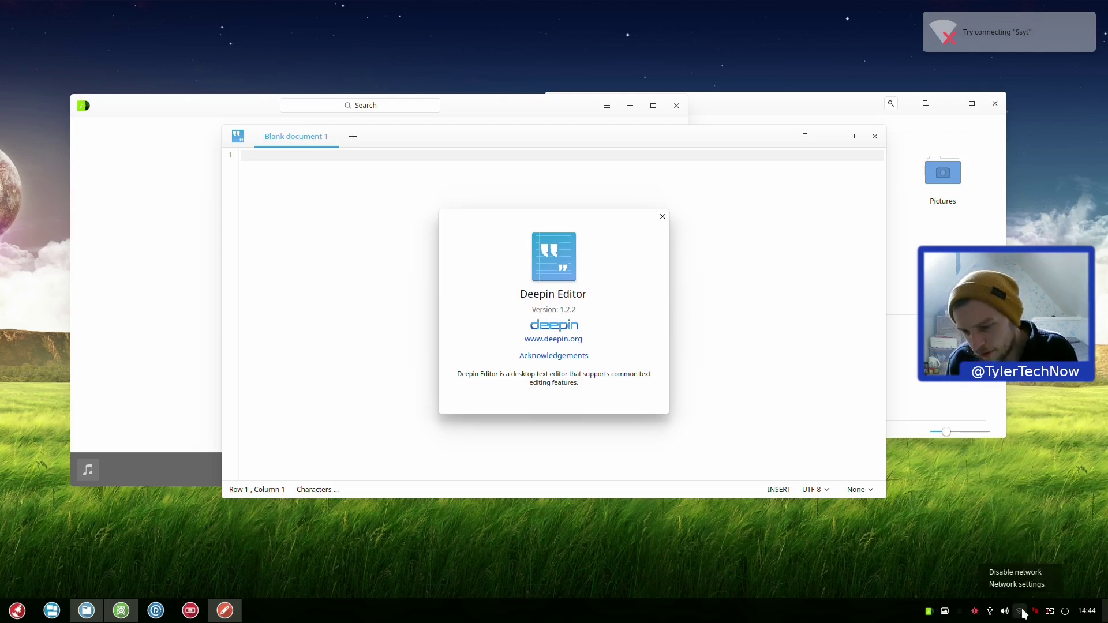
click(1020, 584)
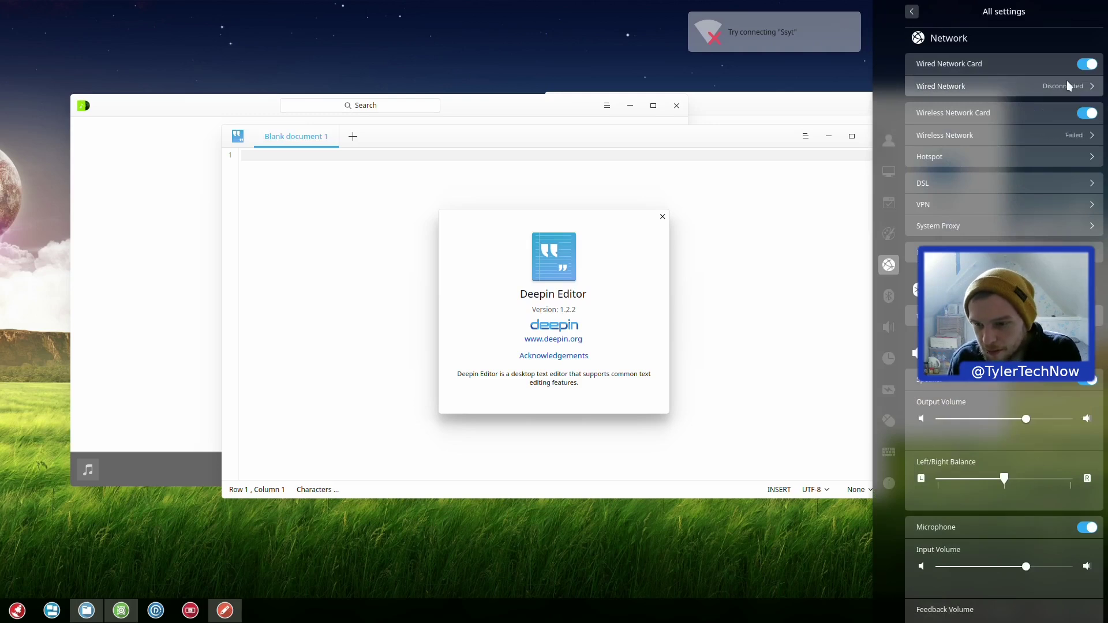
click(1062, 135)
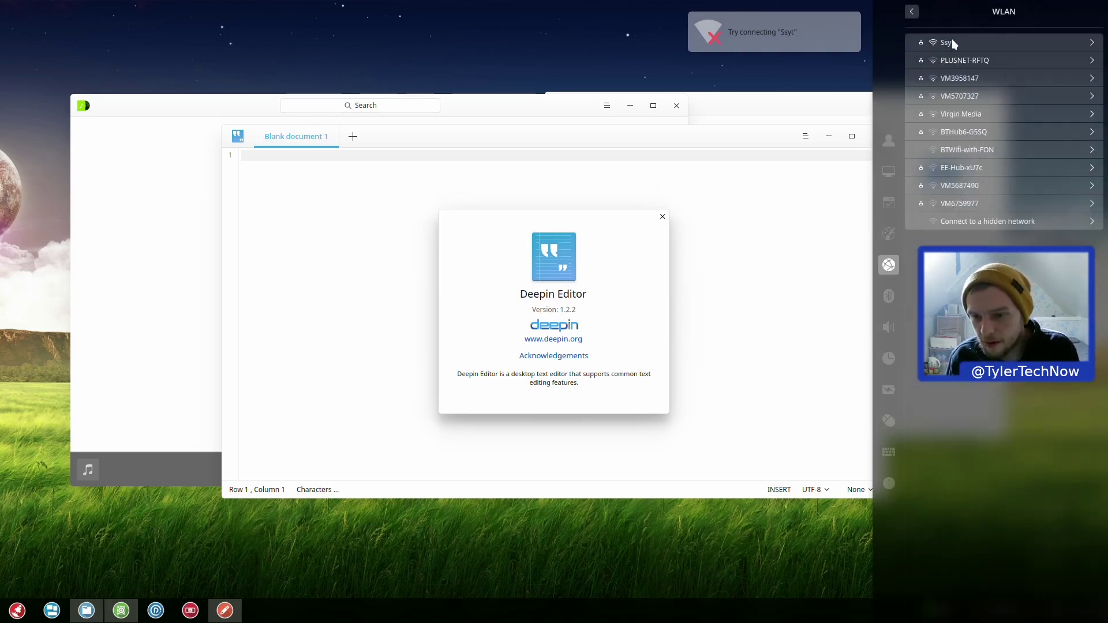
click(1091, 42)
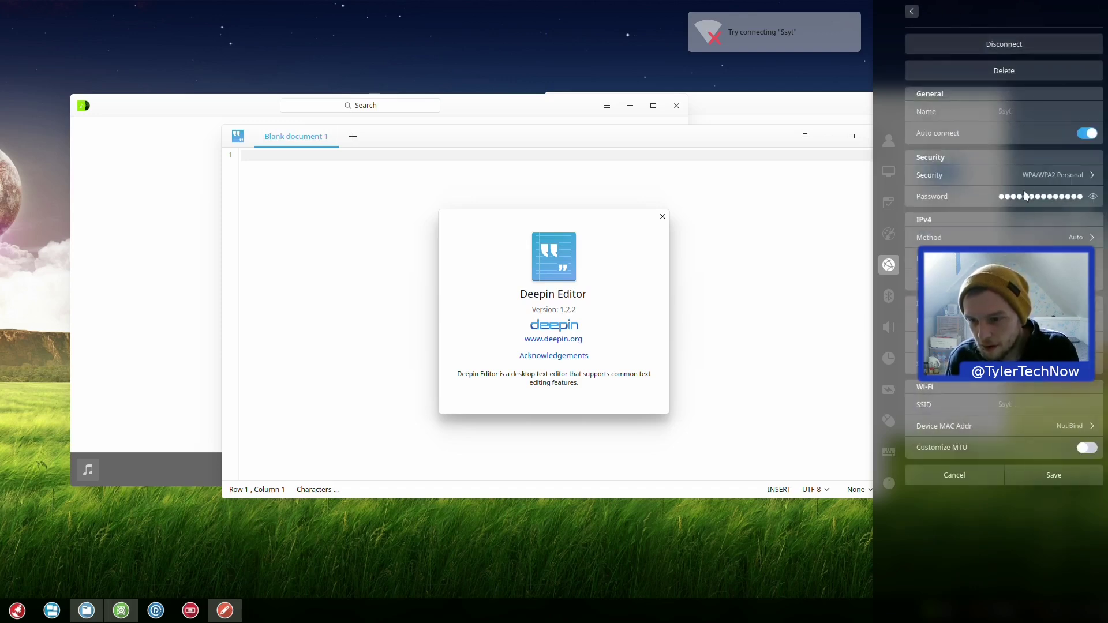
double_click(1058, 196)
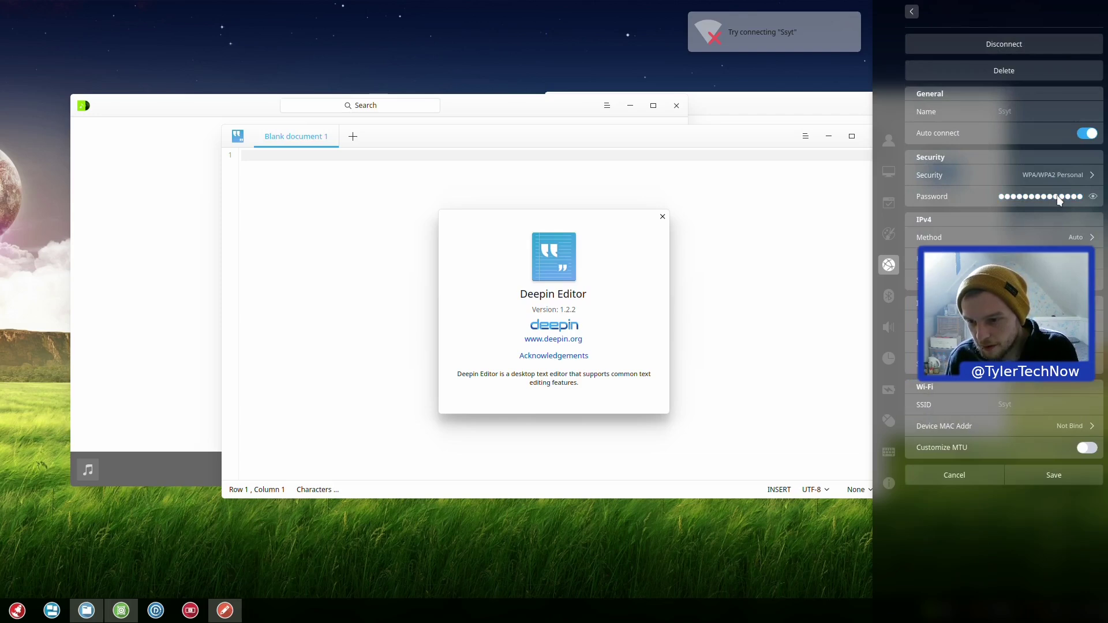
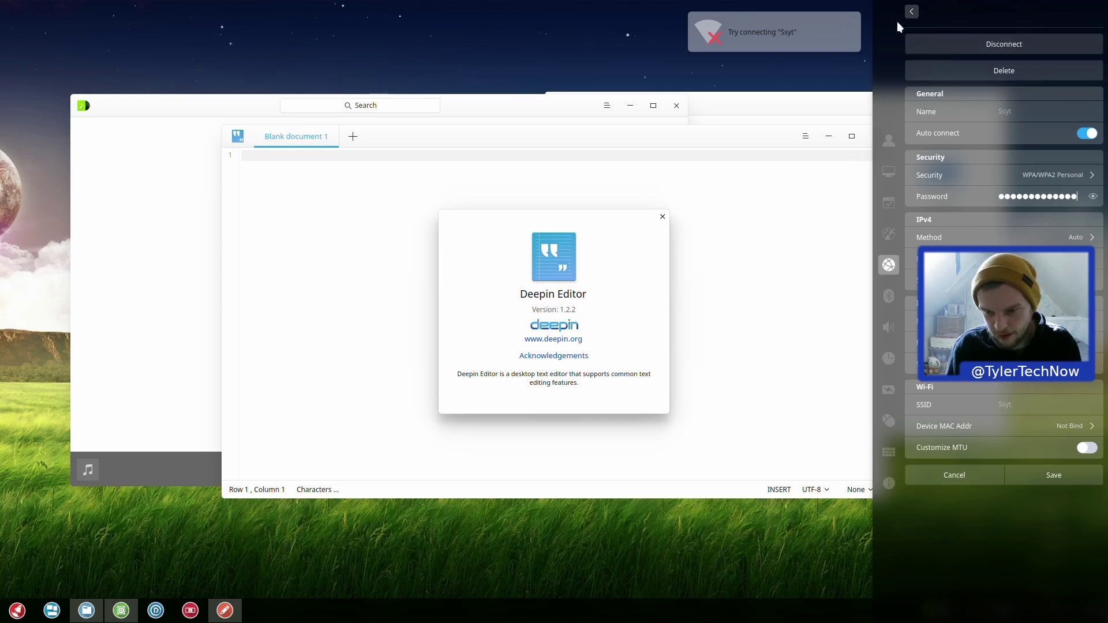
Reopen the Ssyt connection details, replace the whole password, save, and return to Network settings.
click(911, 11)
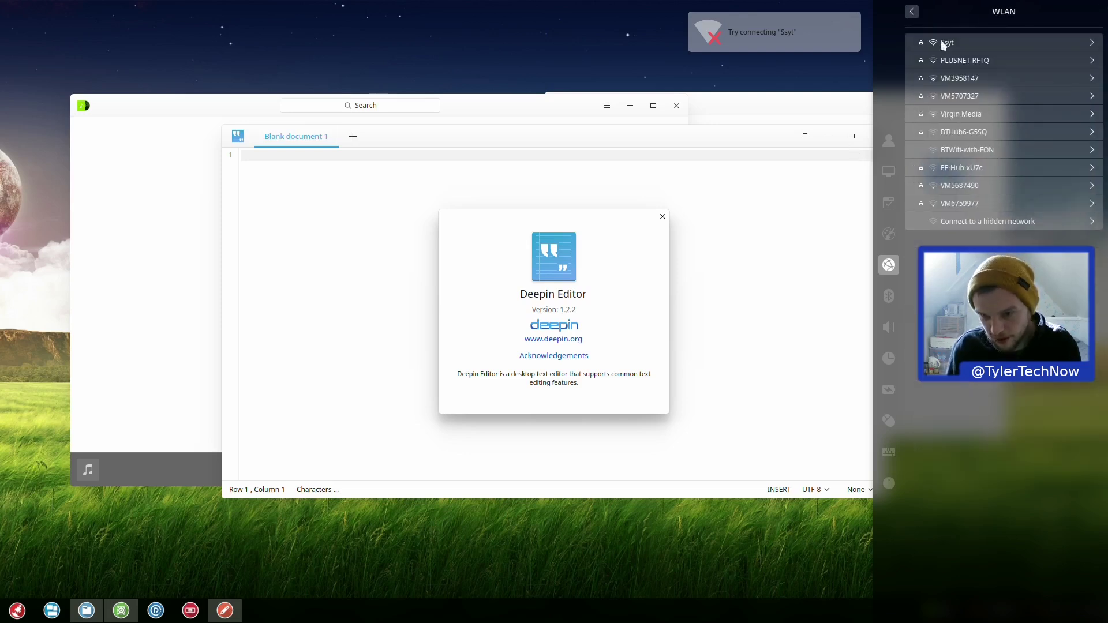
click(1091, 44)
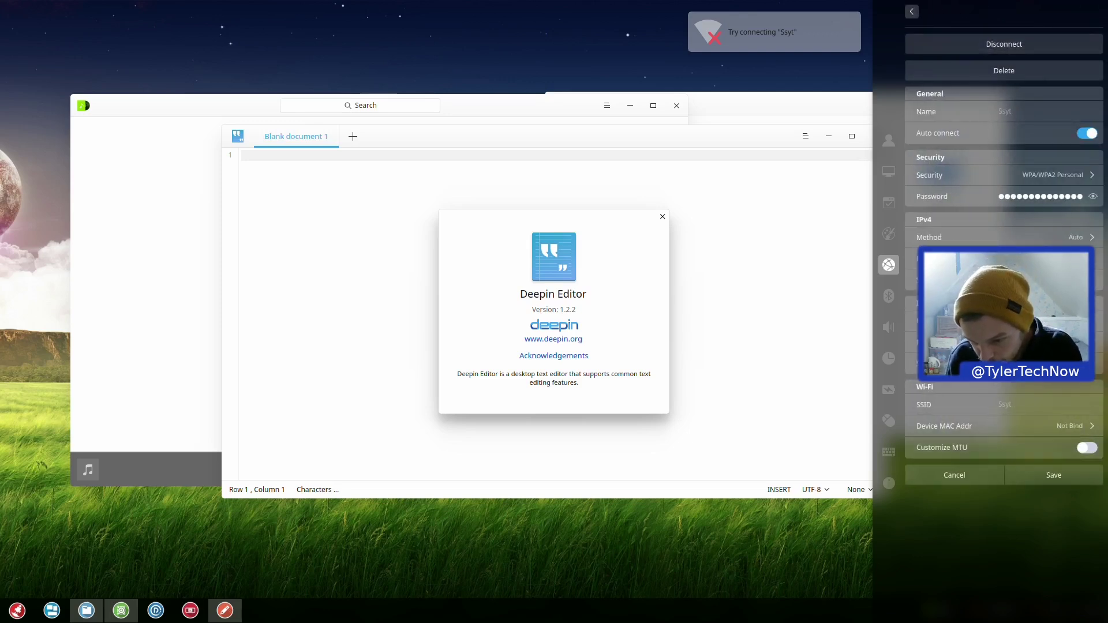
click(1064, 195)
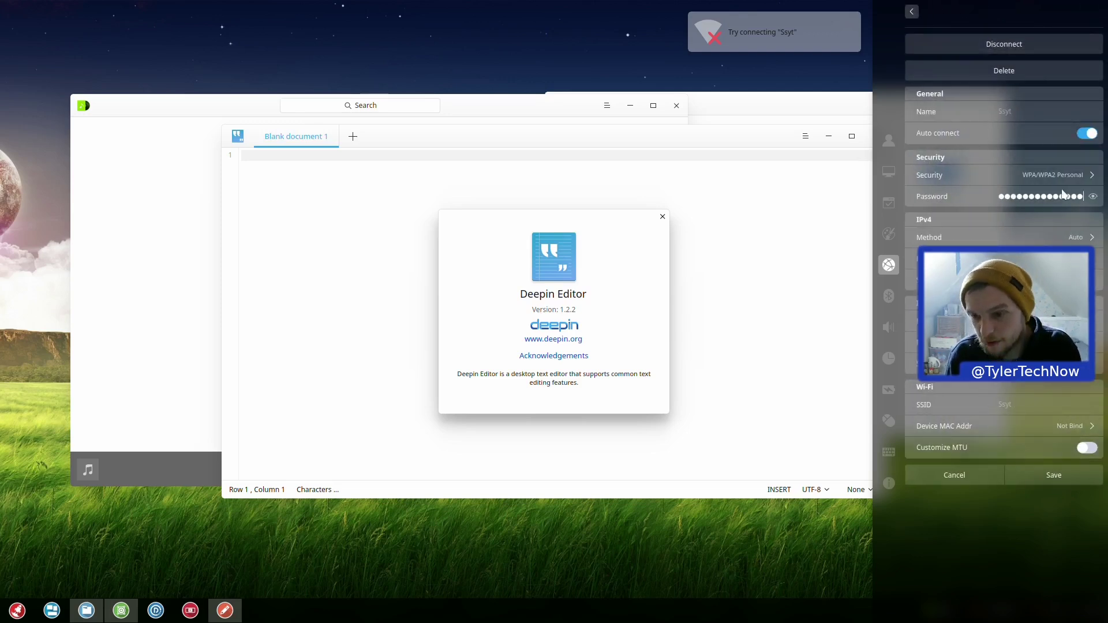
key(ctrl+a)
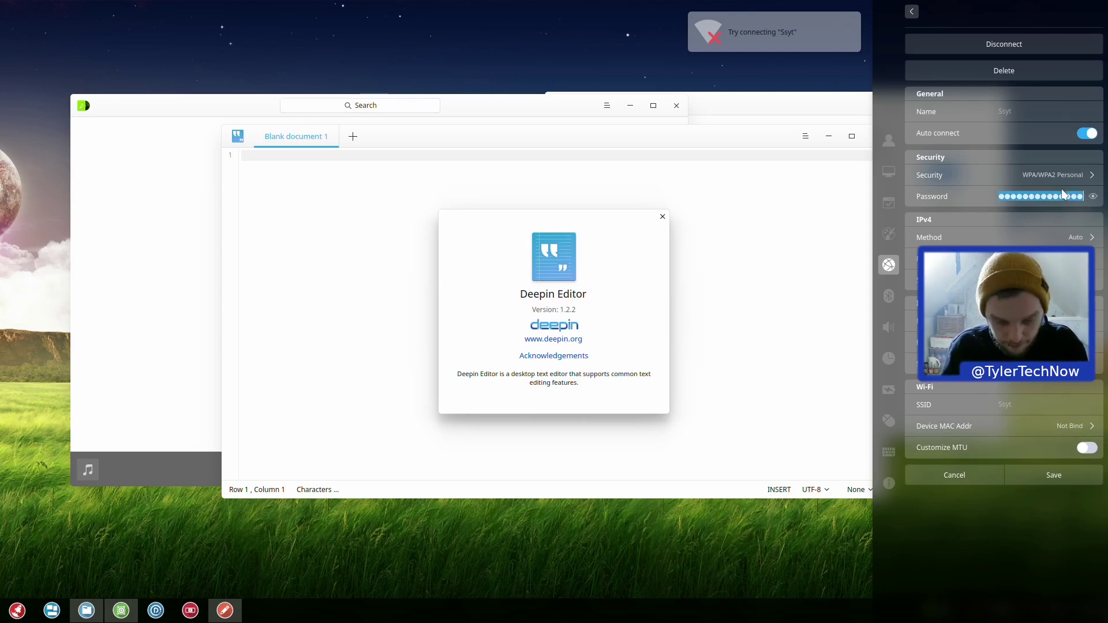
text(******)
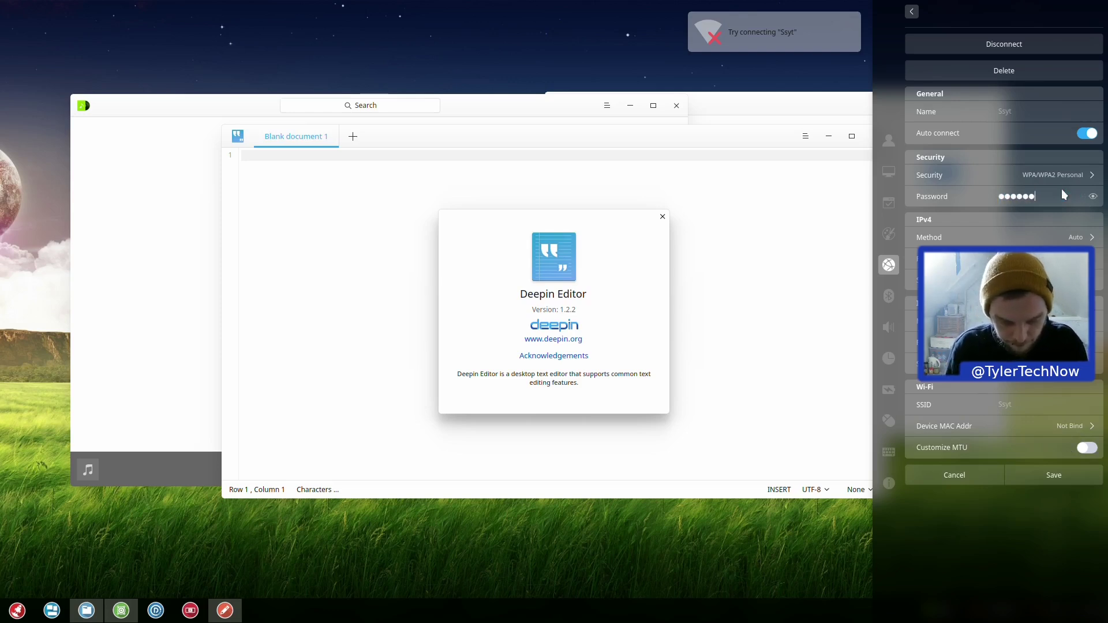
text(*******)
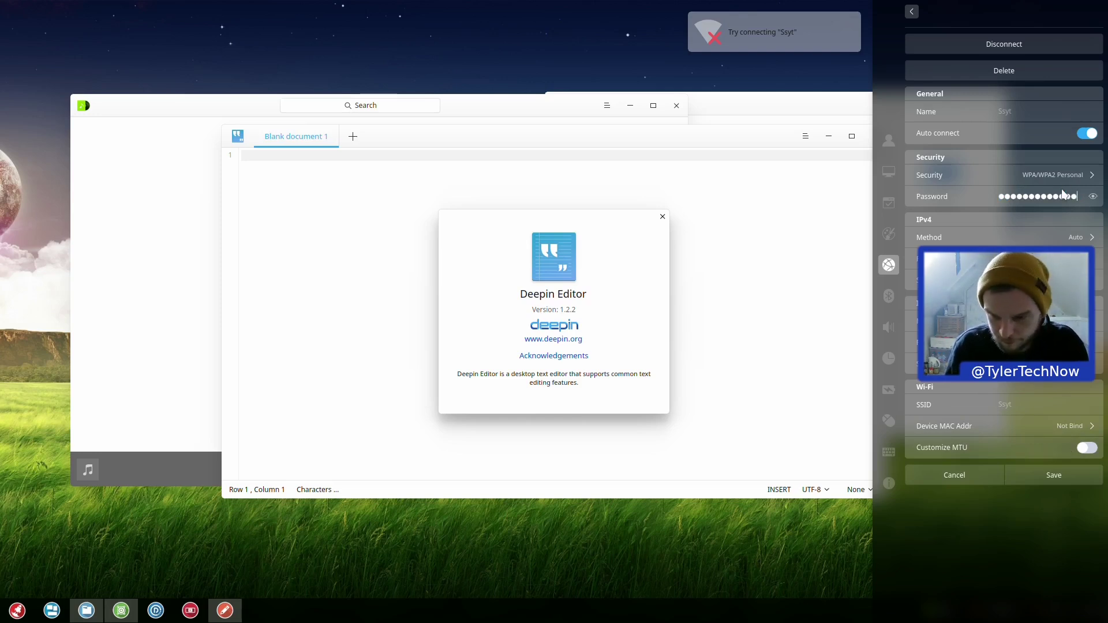
click(1054, 475)
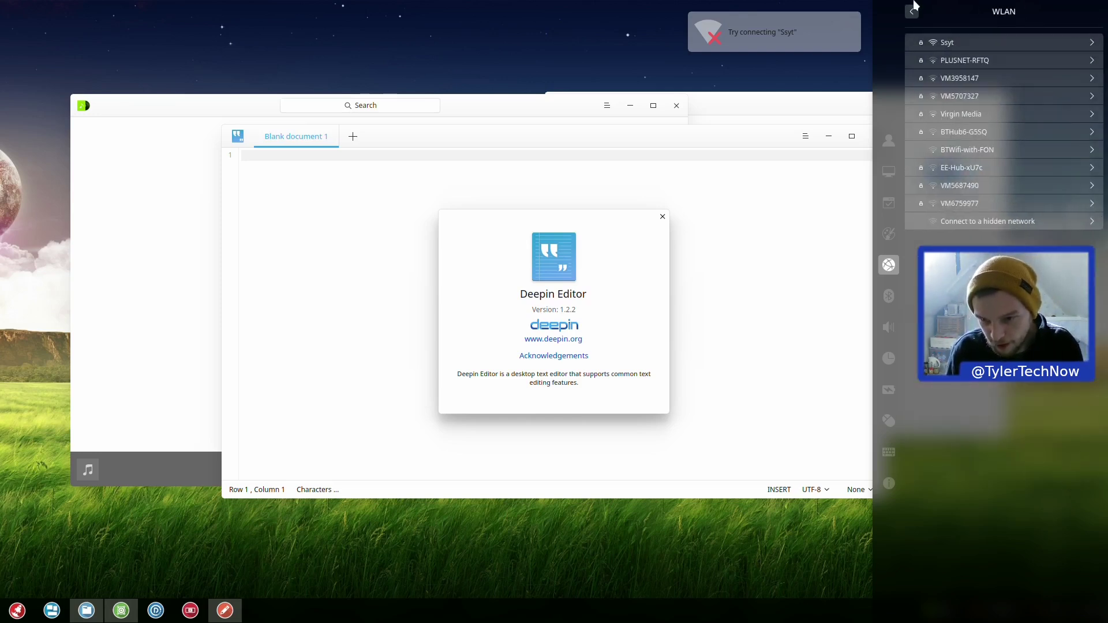
click(913, 13)
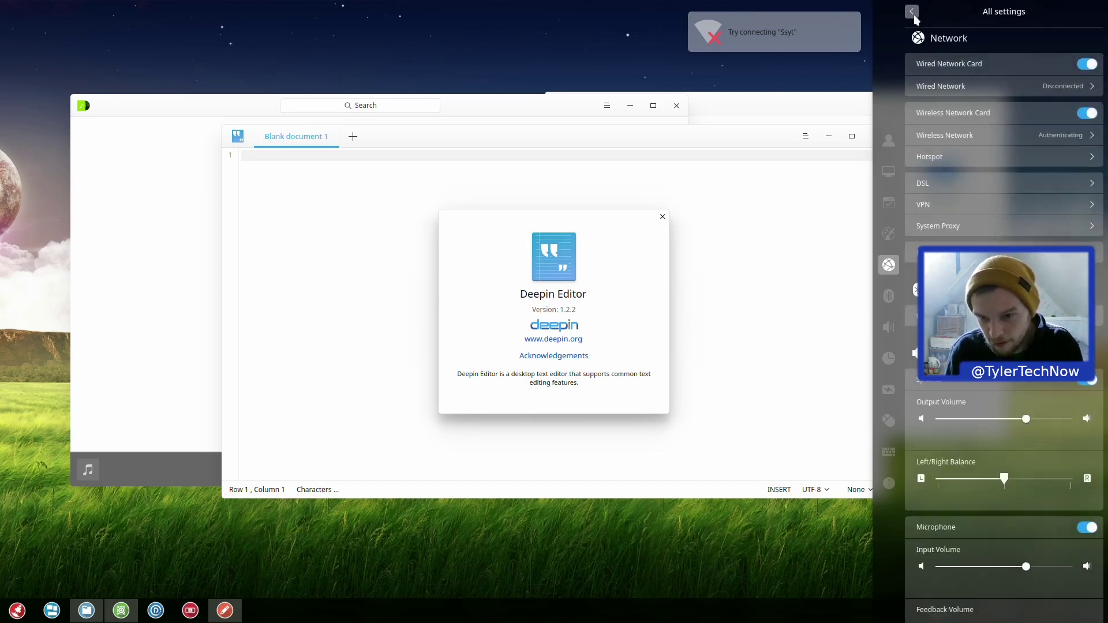
Show the file manager, disable networking so Wired connection 1 takes over, and close the editor's About box.
key(super+e)
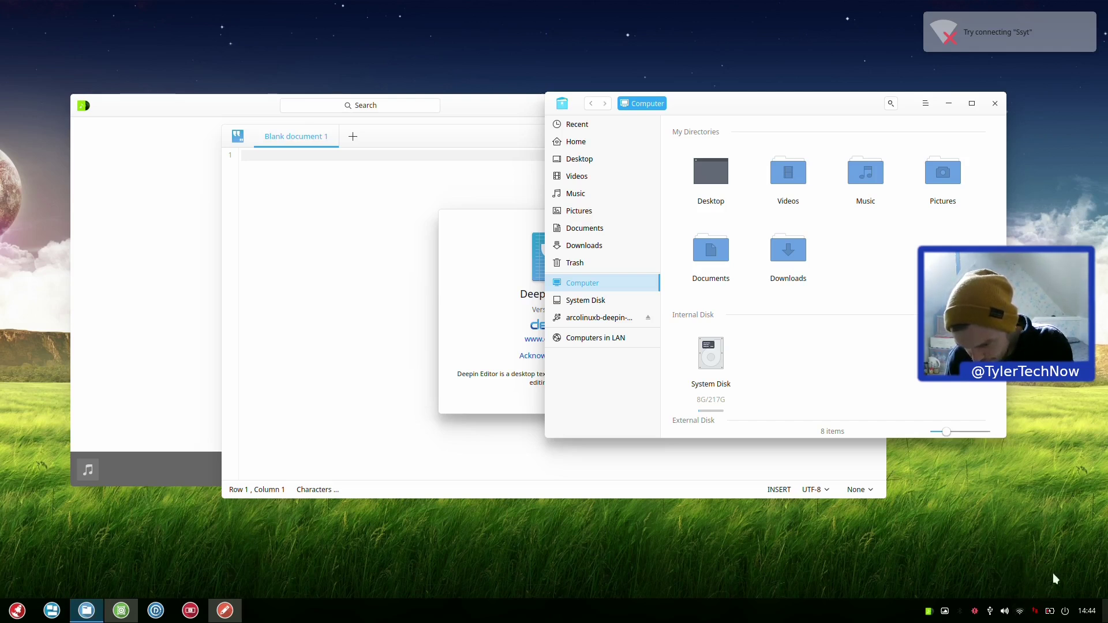
right_click(1020, 613)
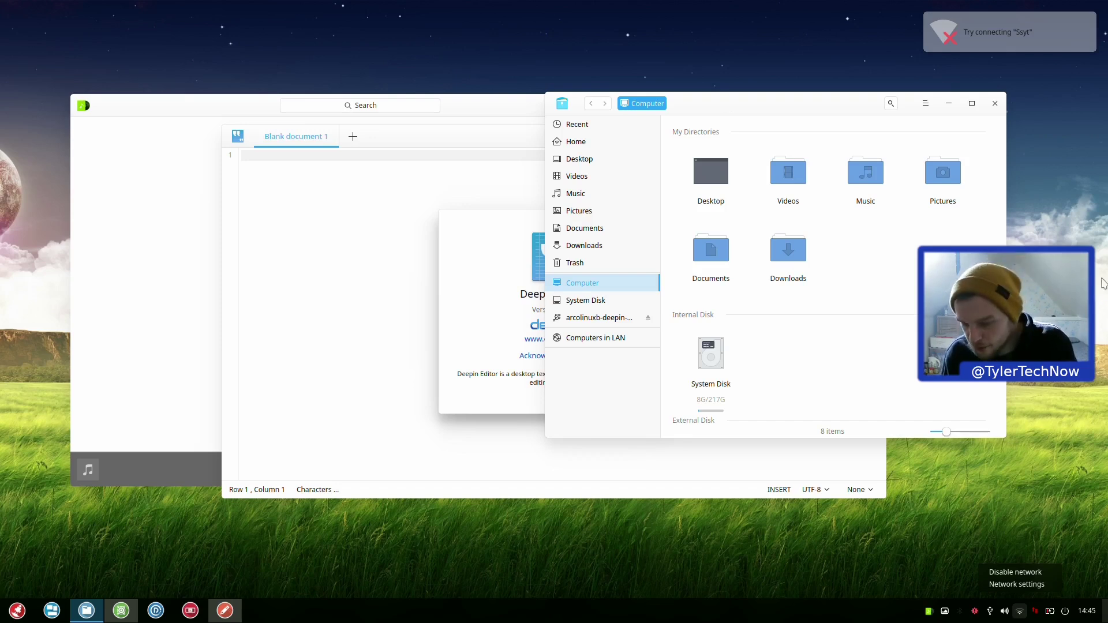
click(1031, 575)
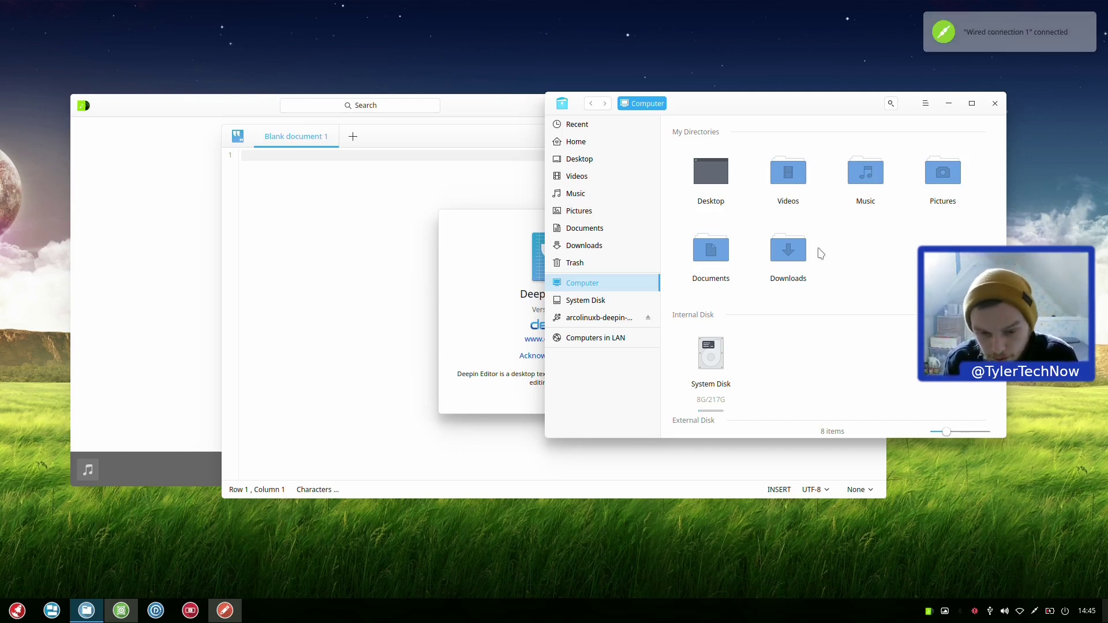
click(455, 153)
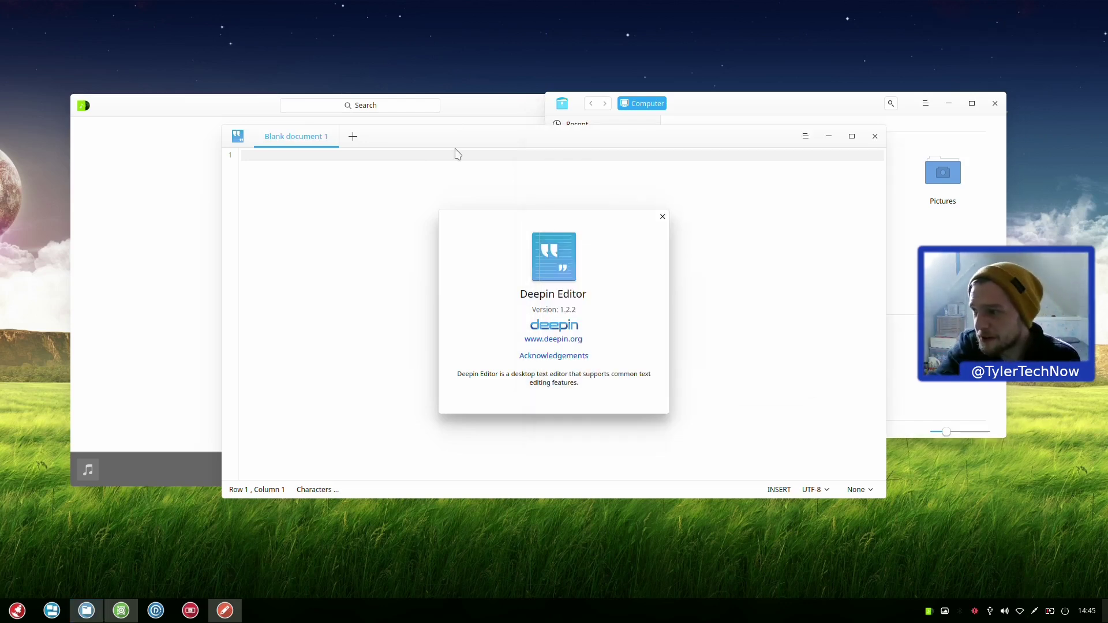
key(Escape)
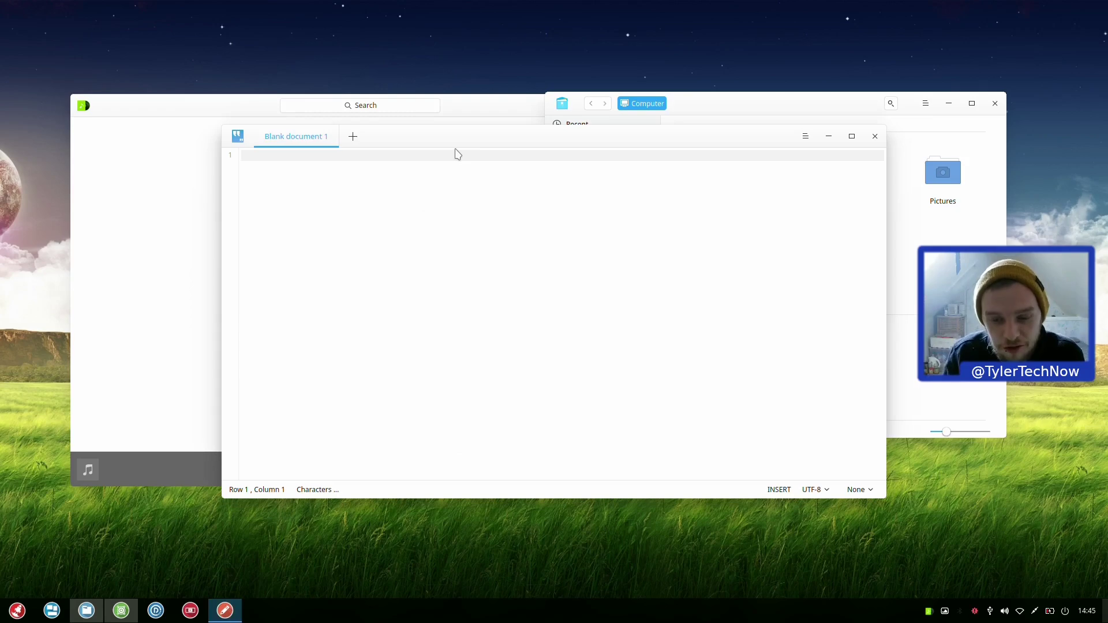
Launch Clone from the application launcher and authenticate with the password.
click(16, 612)
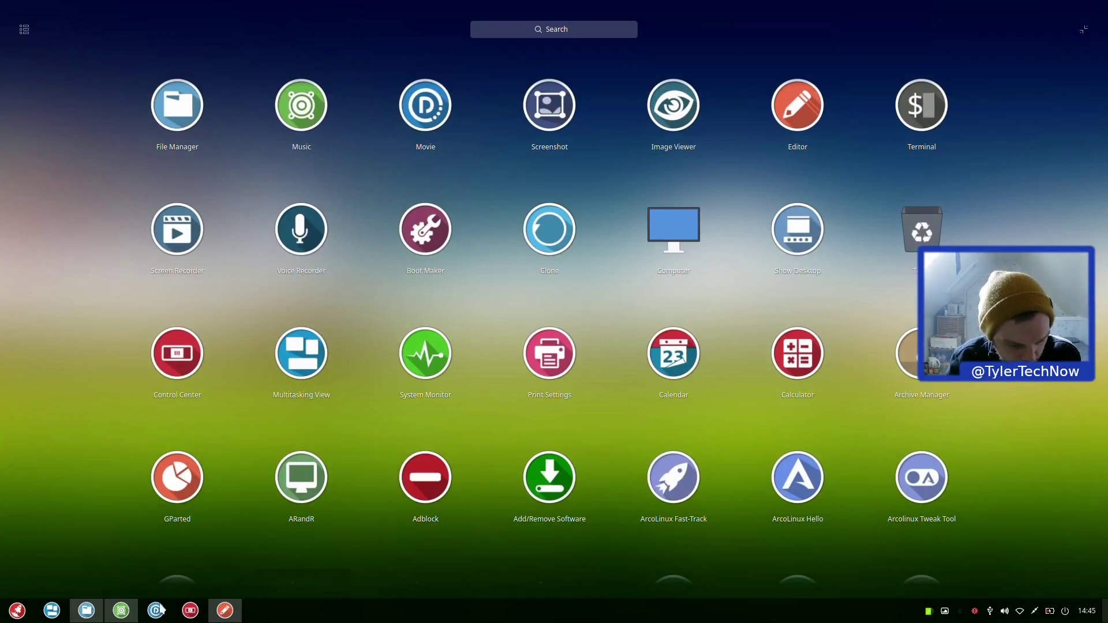
click(545, 217)
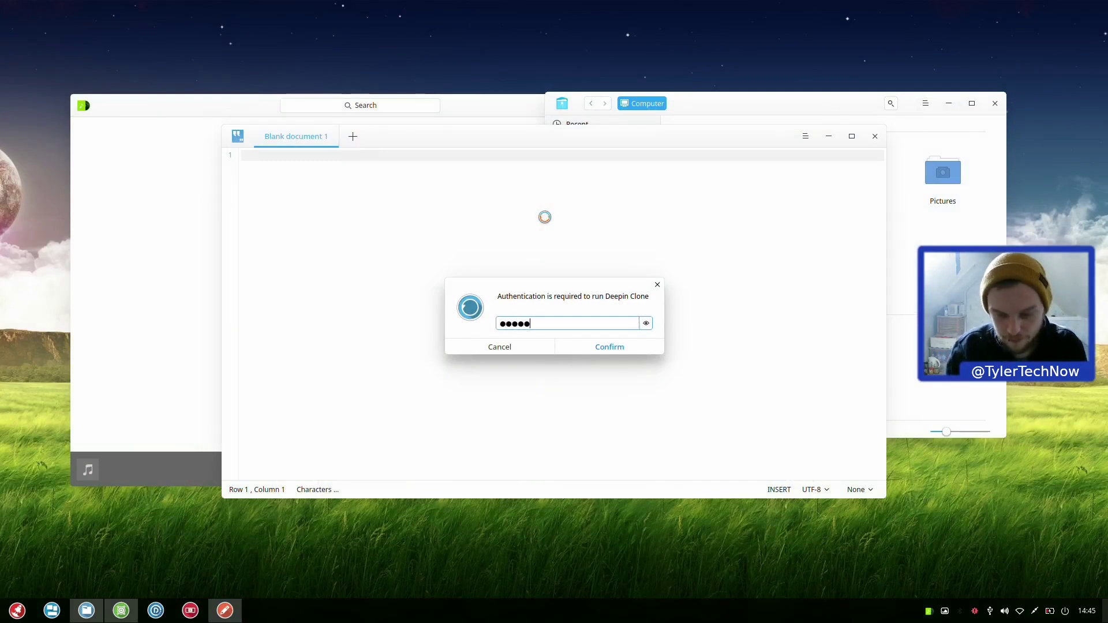
key(Return)
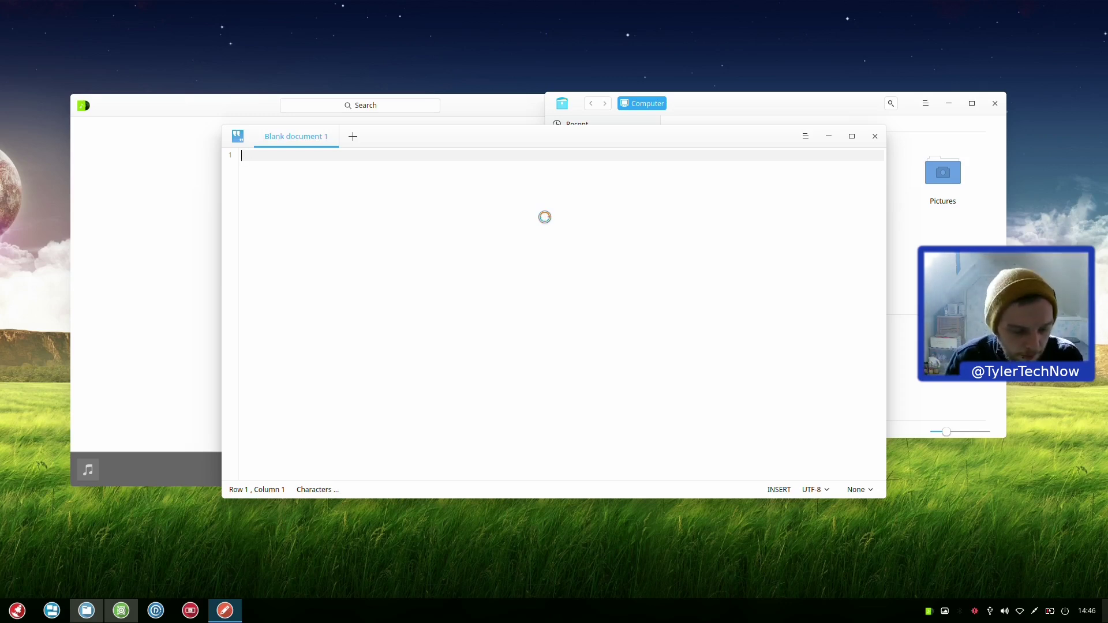
Open the Computer location from the launcher, close the file manager, and reopen the app grid.
click(9, 606)
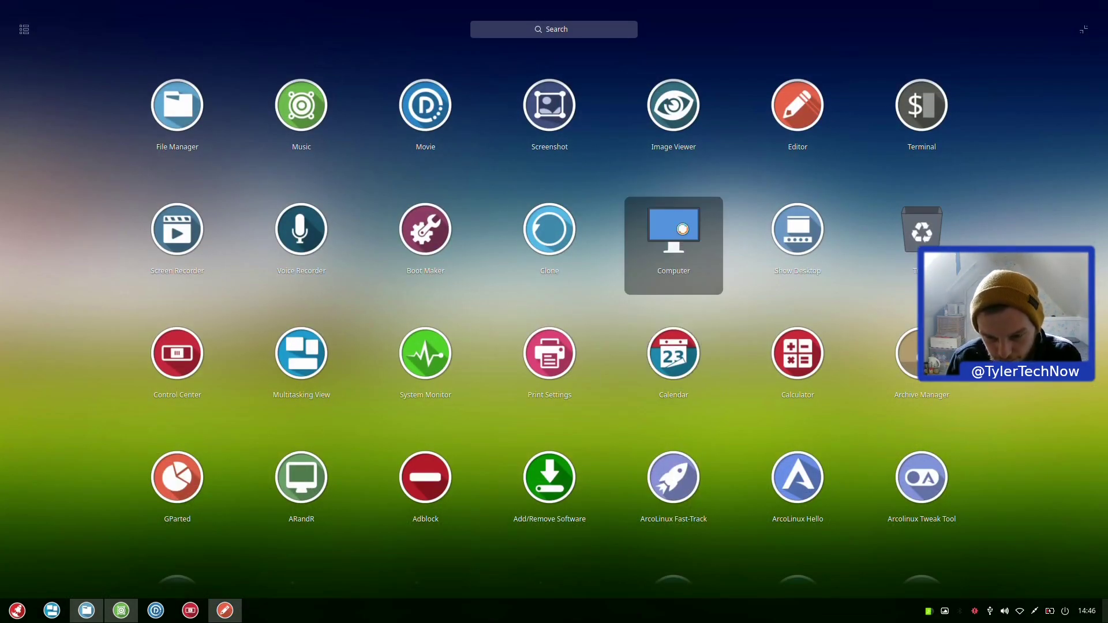
click(683, 229)
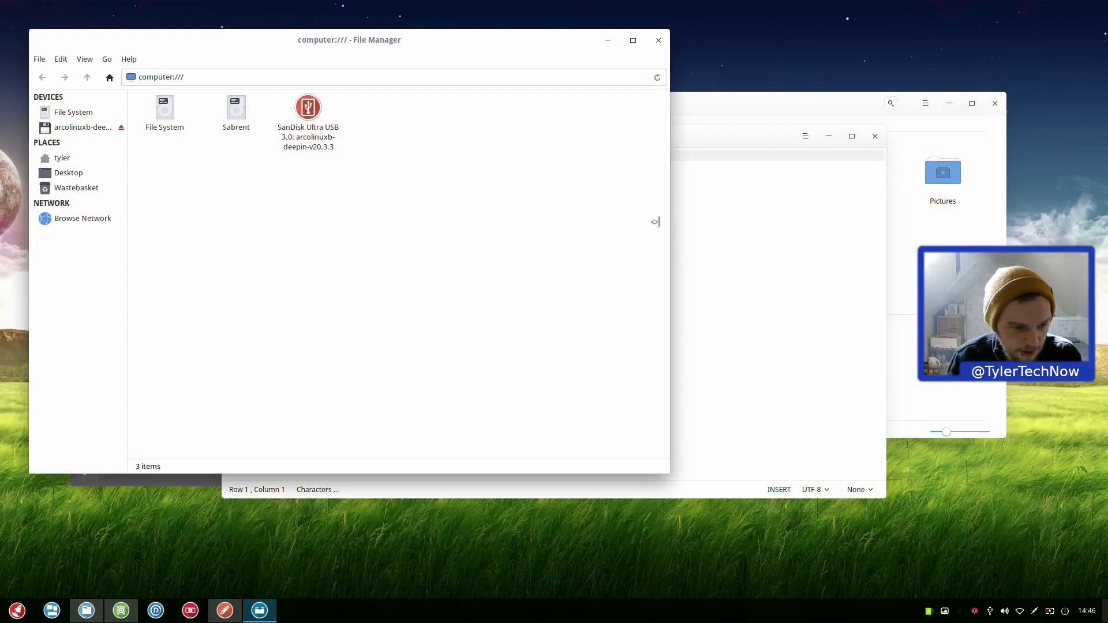
click(656, 41)
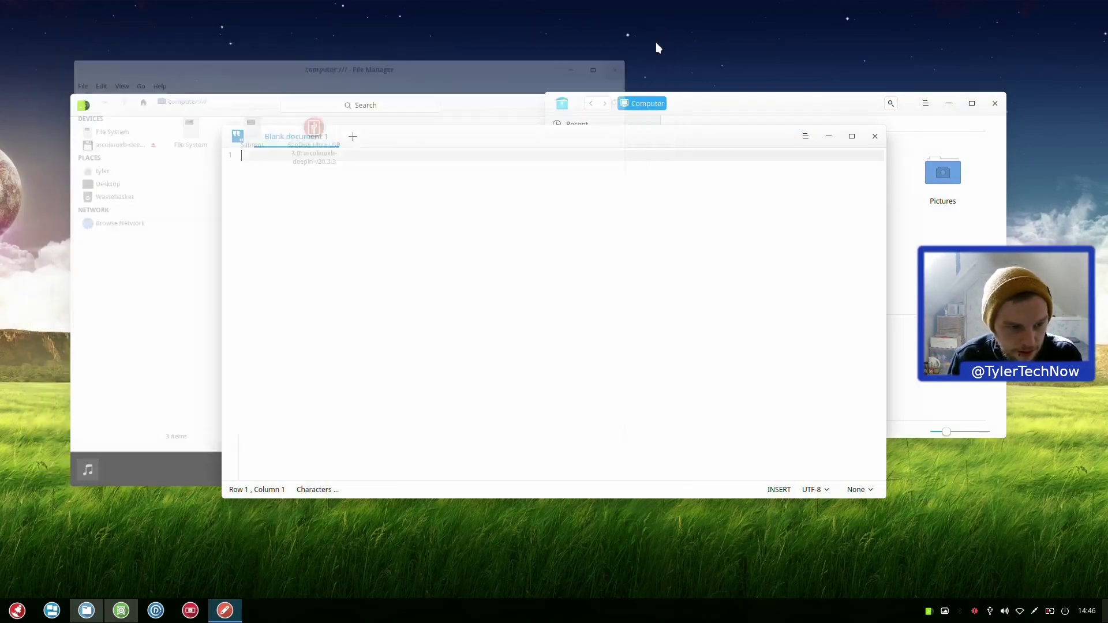
click(17, 611)
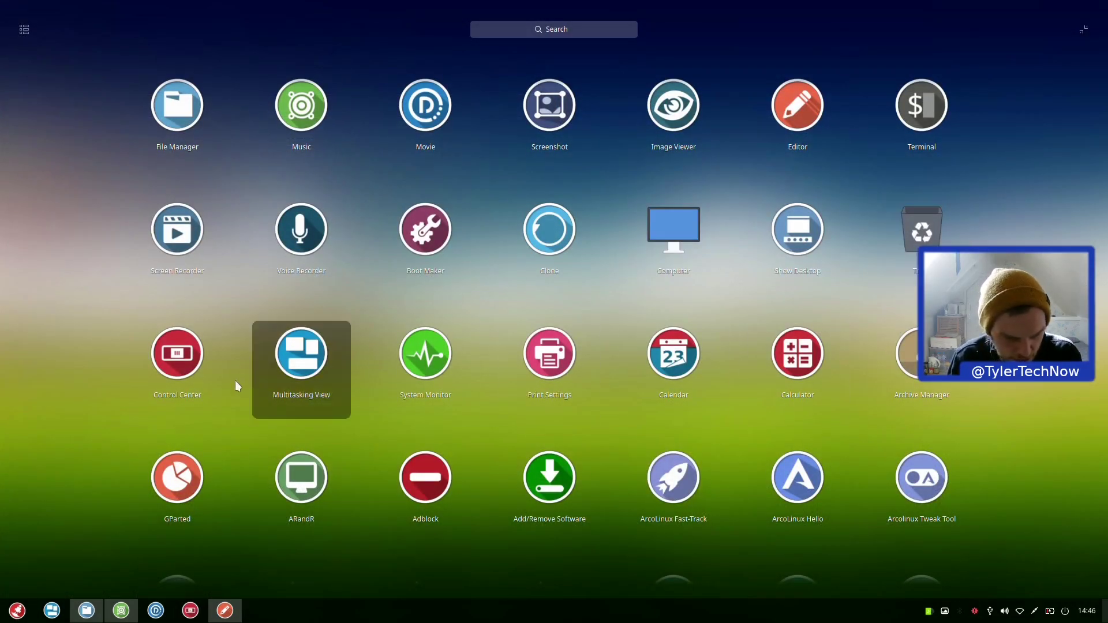
click(167, 373)
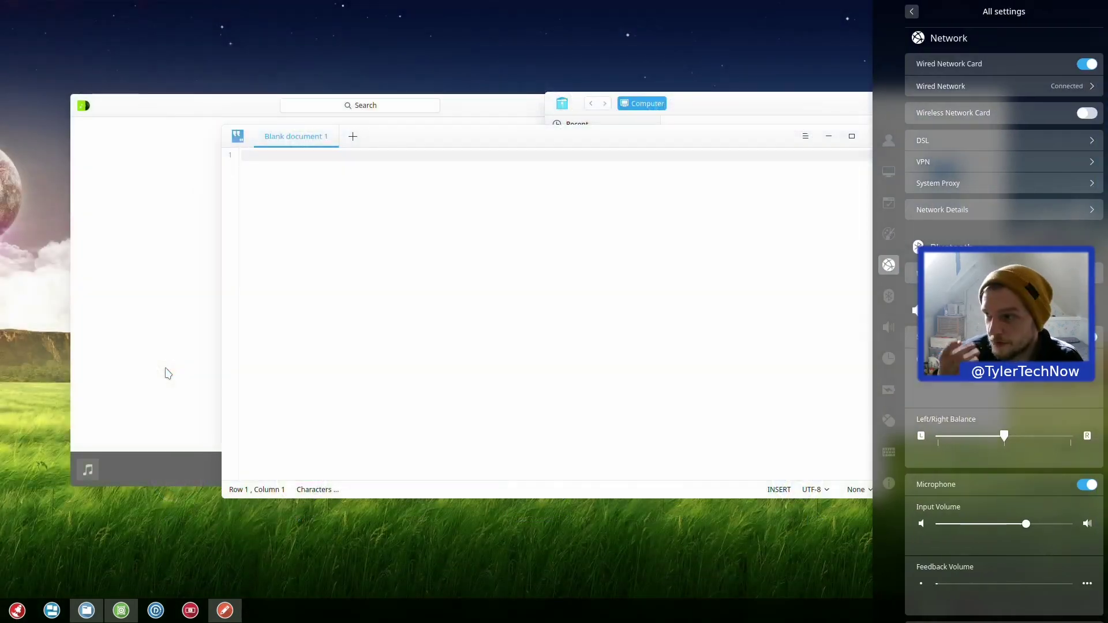
scroll(963, 206, down, 15)
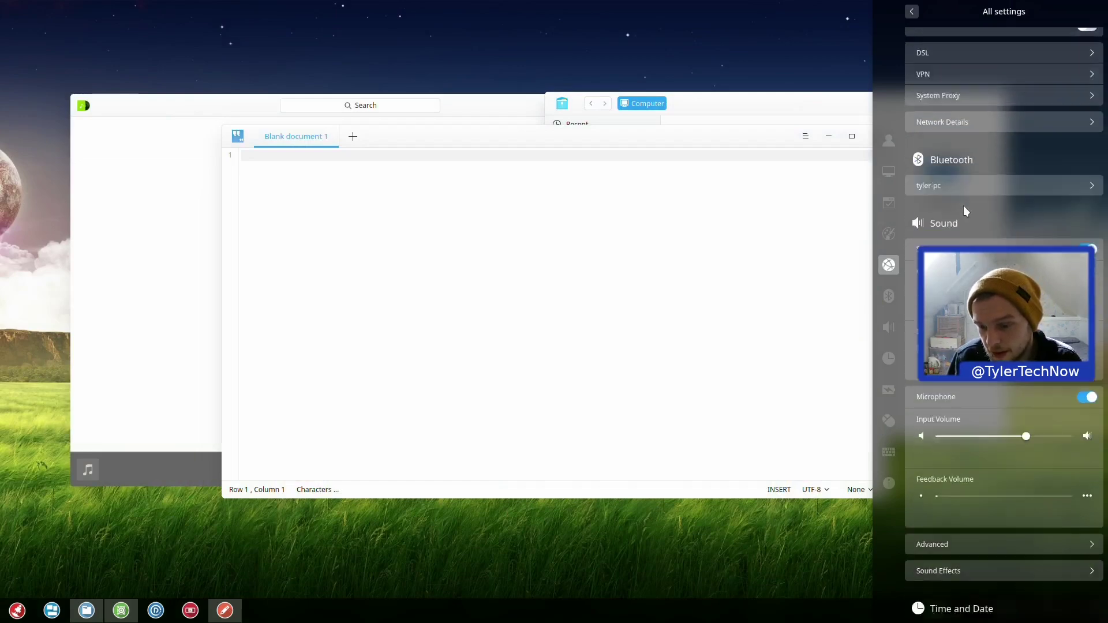
scroll(964, 206, up, 15)
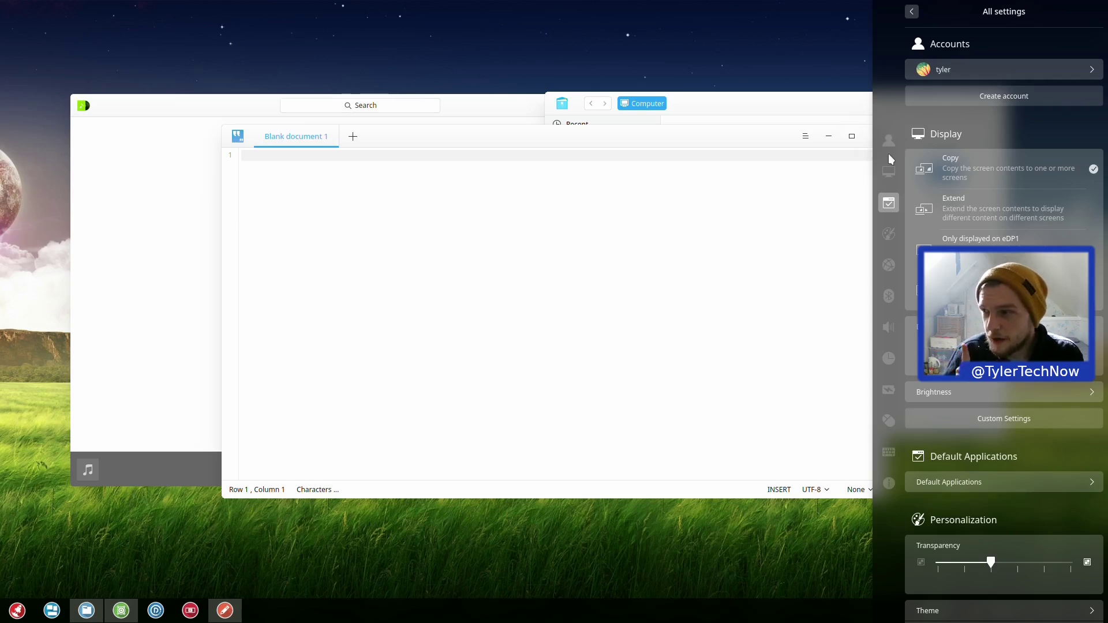
click(454, 140)
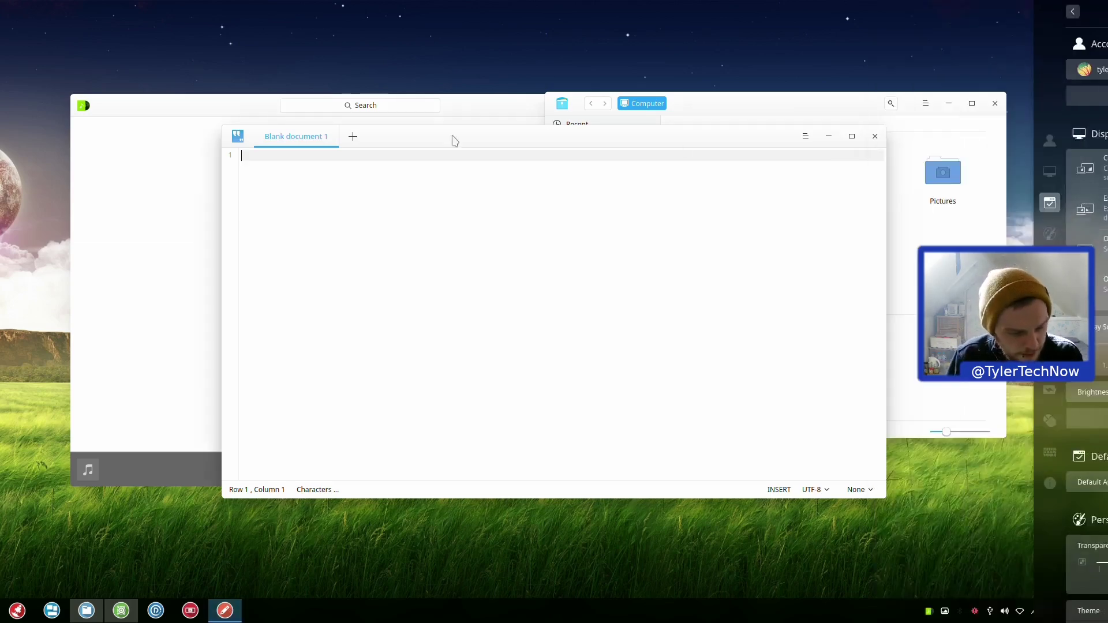
click(17, 610)
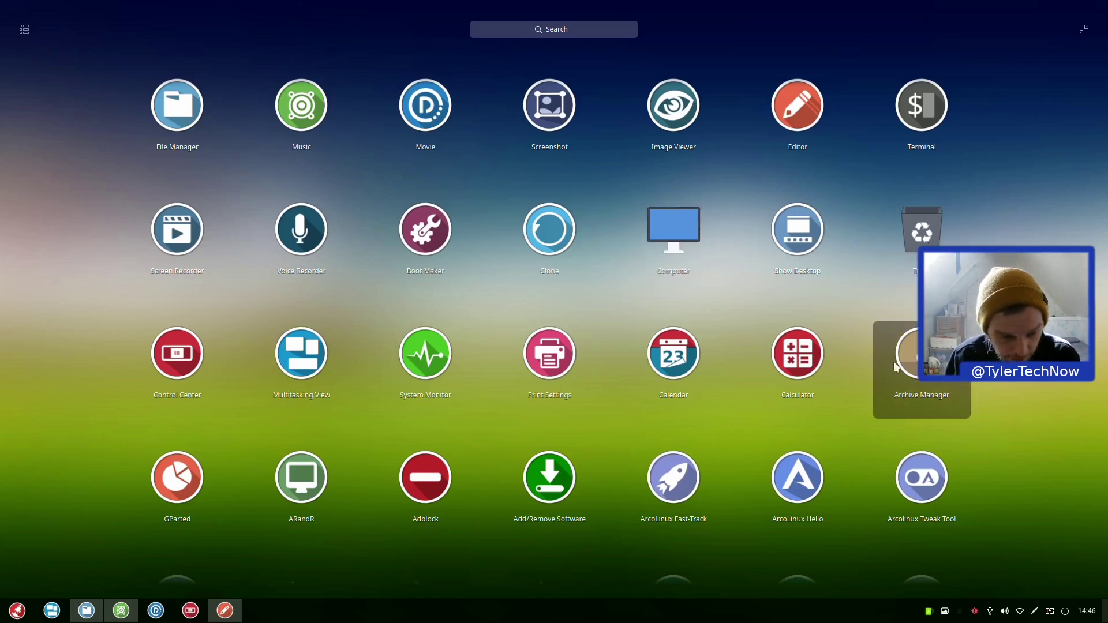
Move the text editor to workspace 2, add a third workspace, and return to workspace 1.
click(314, 375)
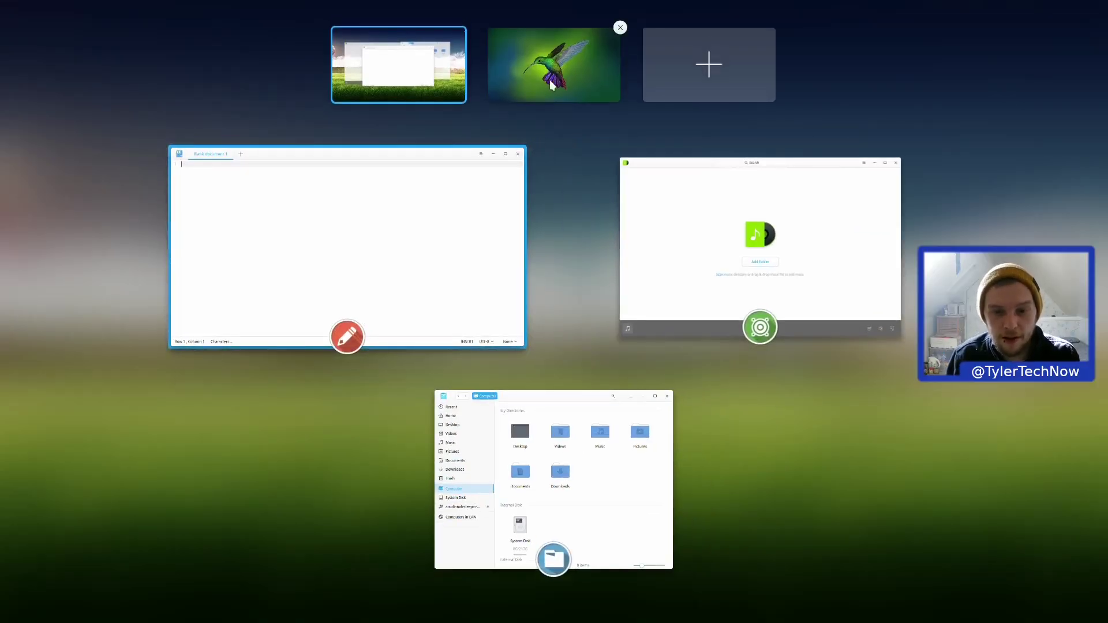
click(549, 80)
click(407, 74)
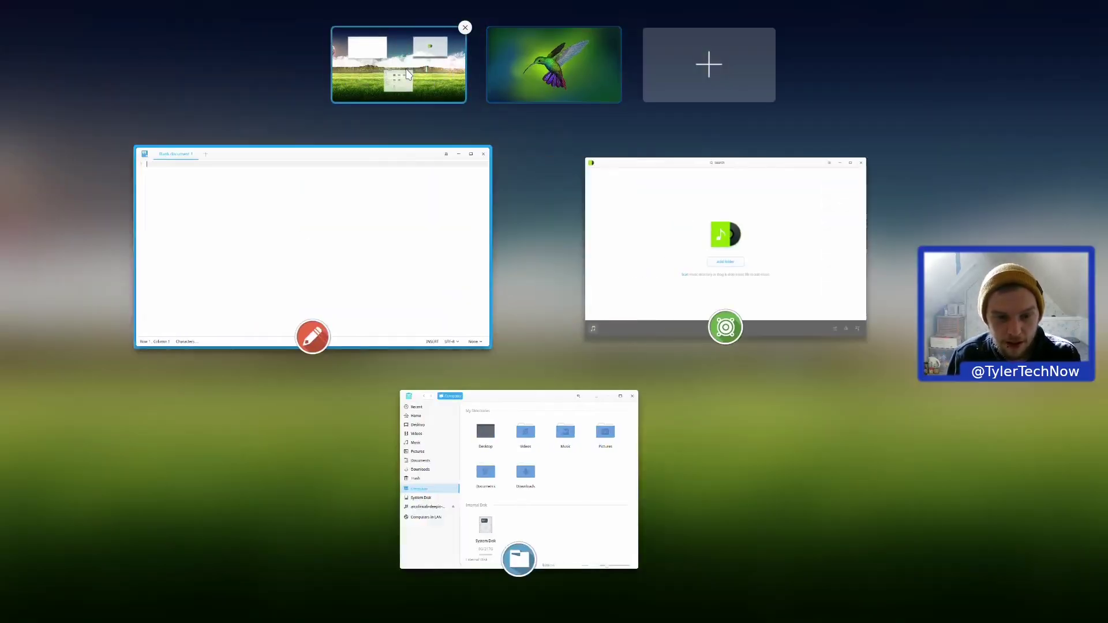
drag(403, 208, 551, 80)
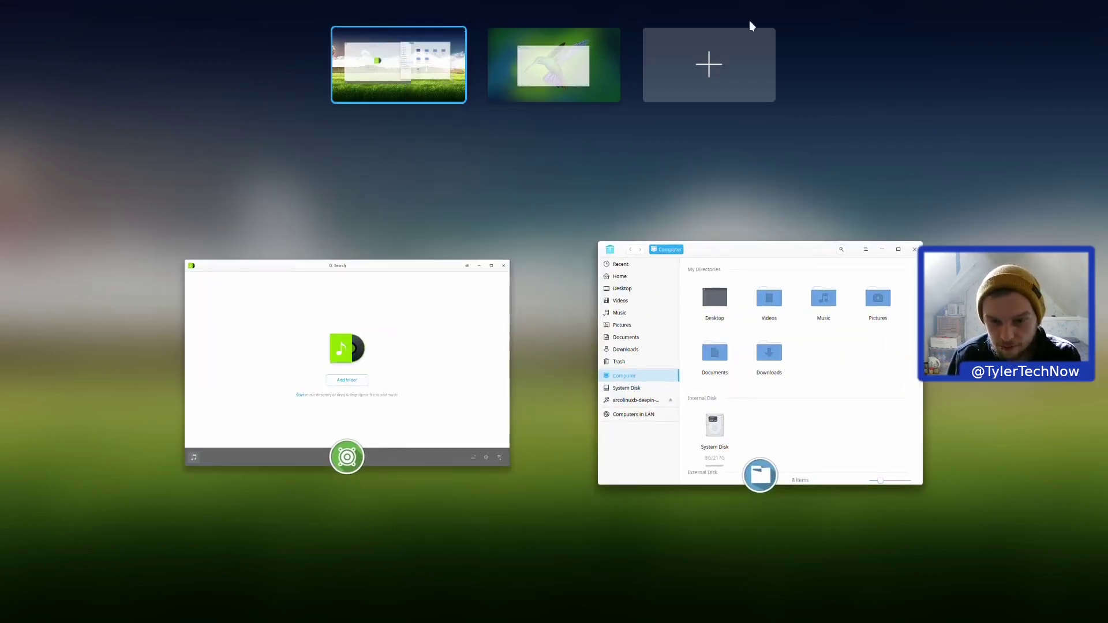
click(695, 72)
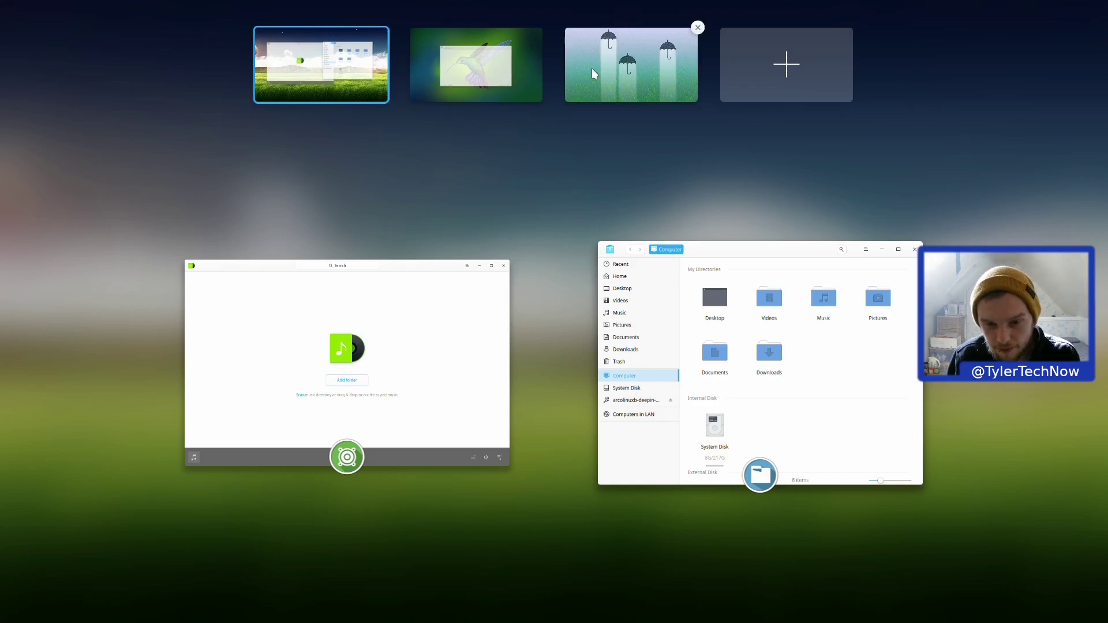
click(591, 68)
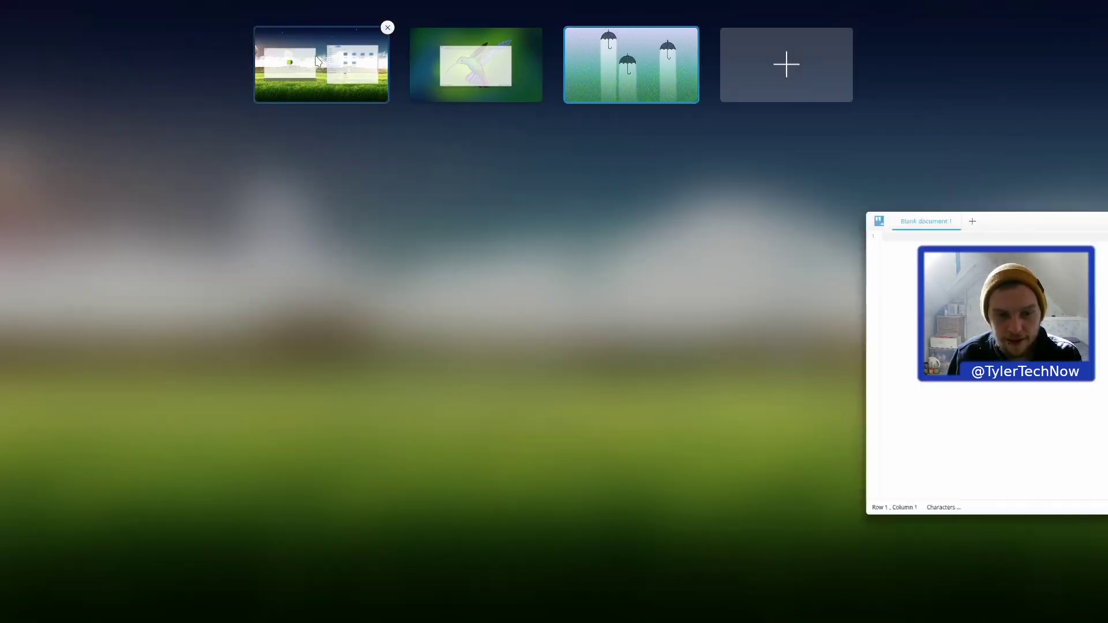
click(319, 60)
click(316, 55)
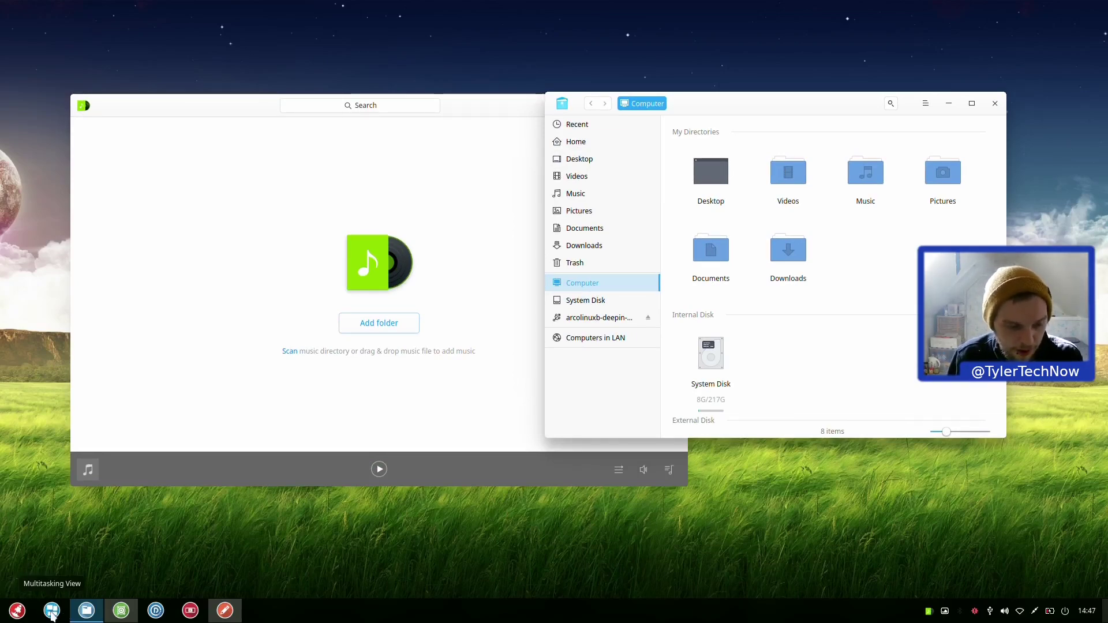
click(7, 616)
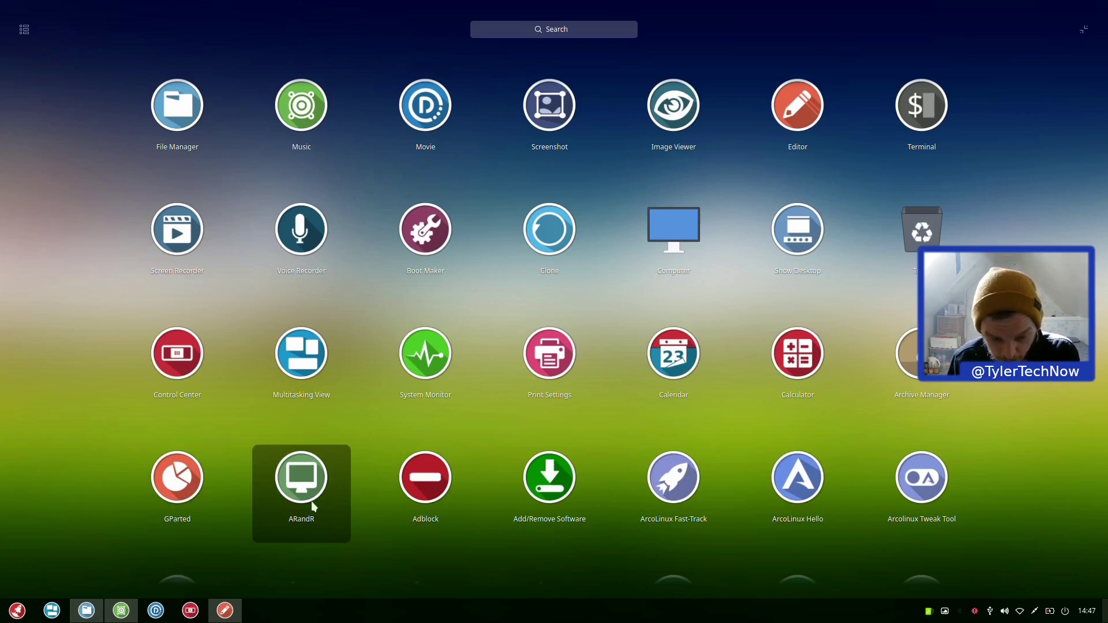
Launch Firefox from further down the launcher grid and open its ≡ main menu.
scroll(600, 487, down, 3)
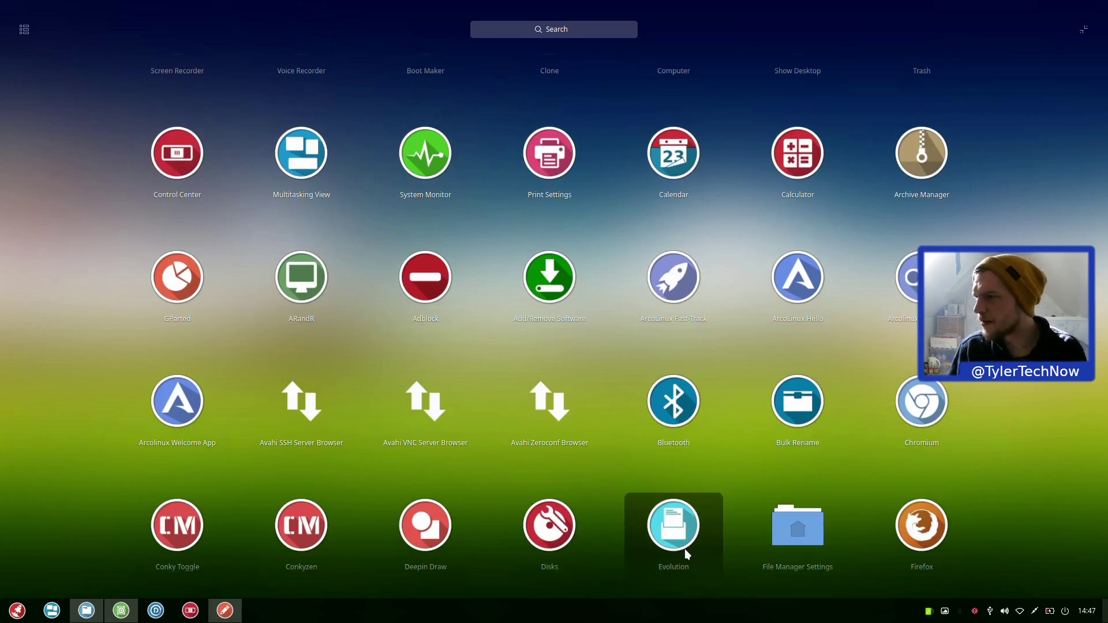
scroll(836, 411, down, 3)
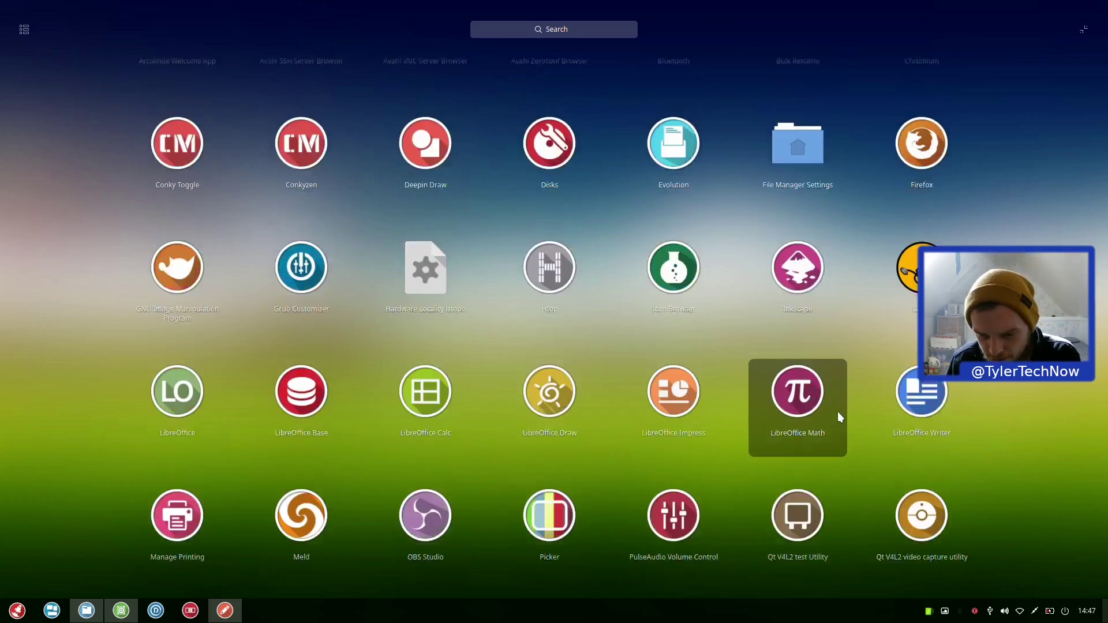
click(923, 149)
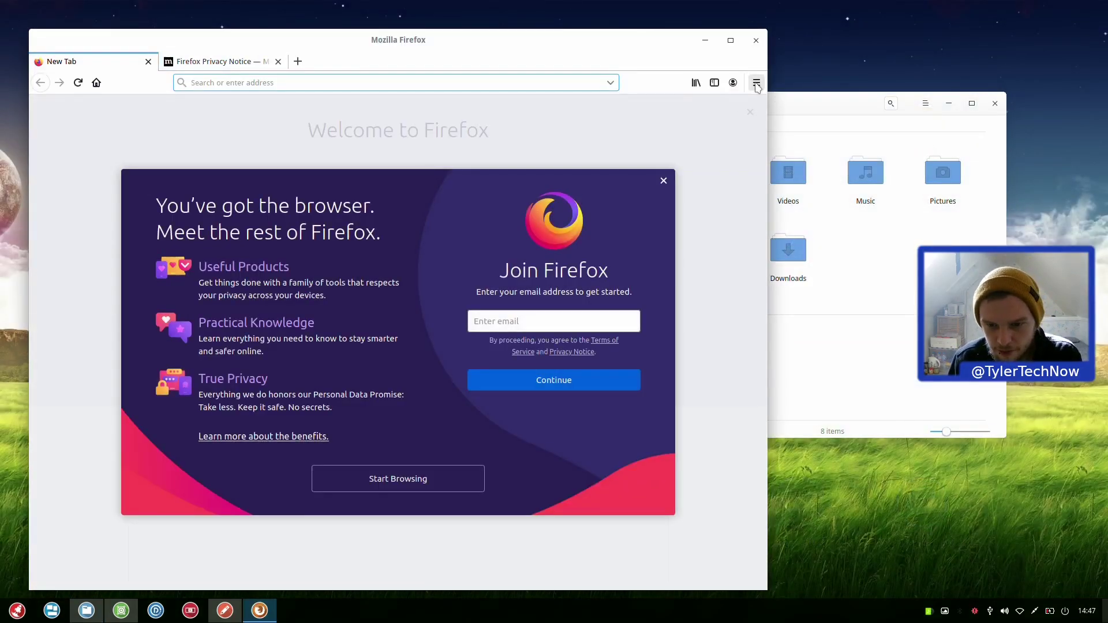
click(756, 83)
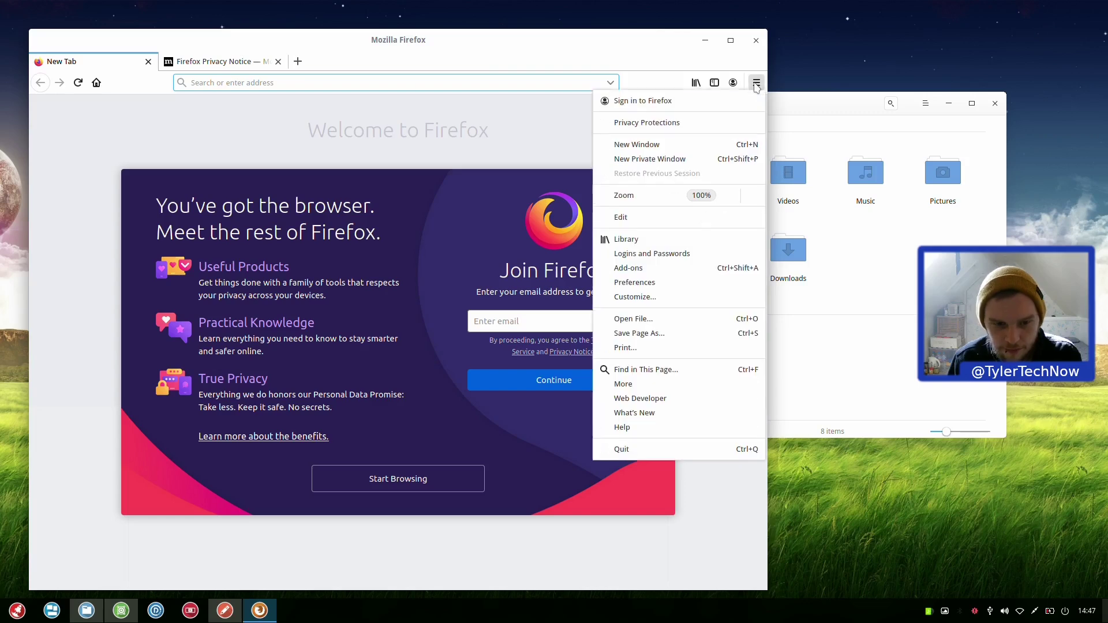
Show Firefox's About window (version 73.0.1), then open Pamac's update list from the tray.
click(642, 430)
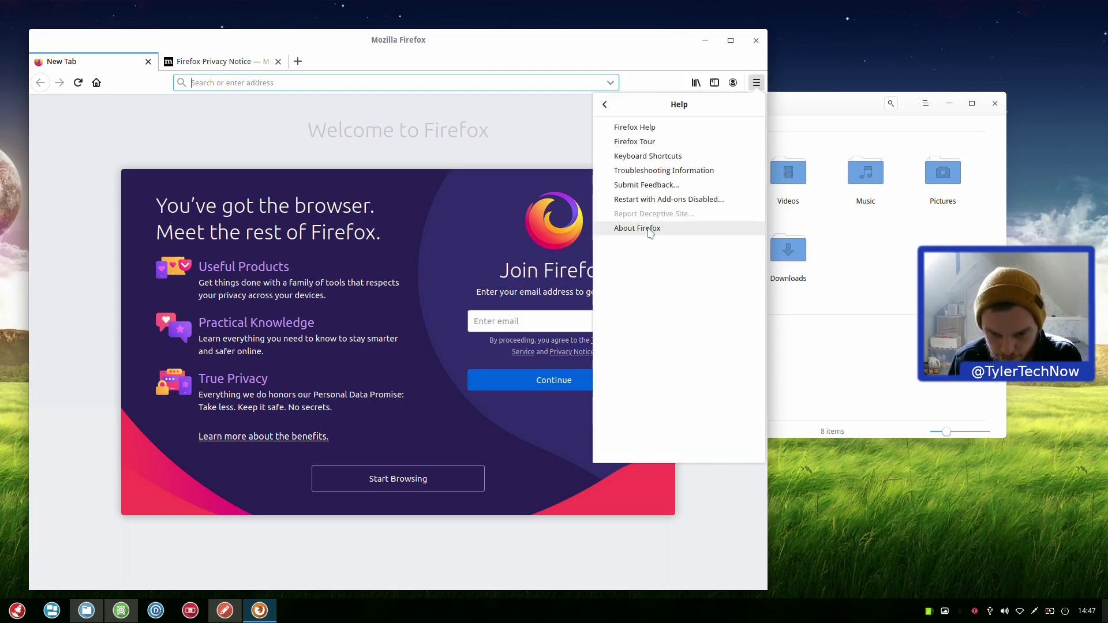
click(646, 226)
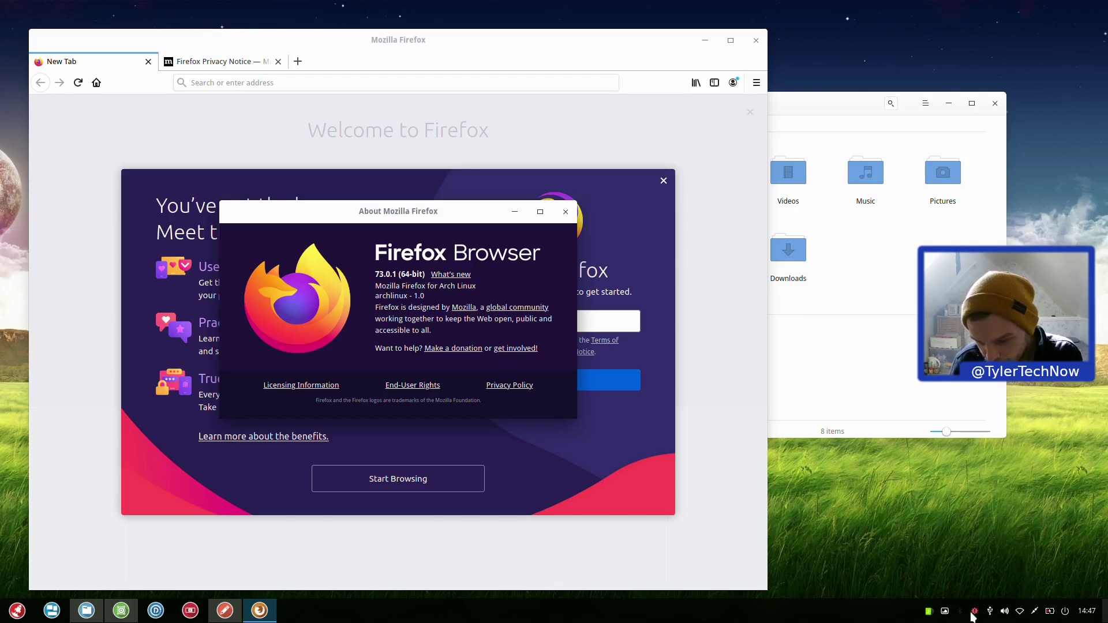
right_click(974, 612)
click(1018, 587)
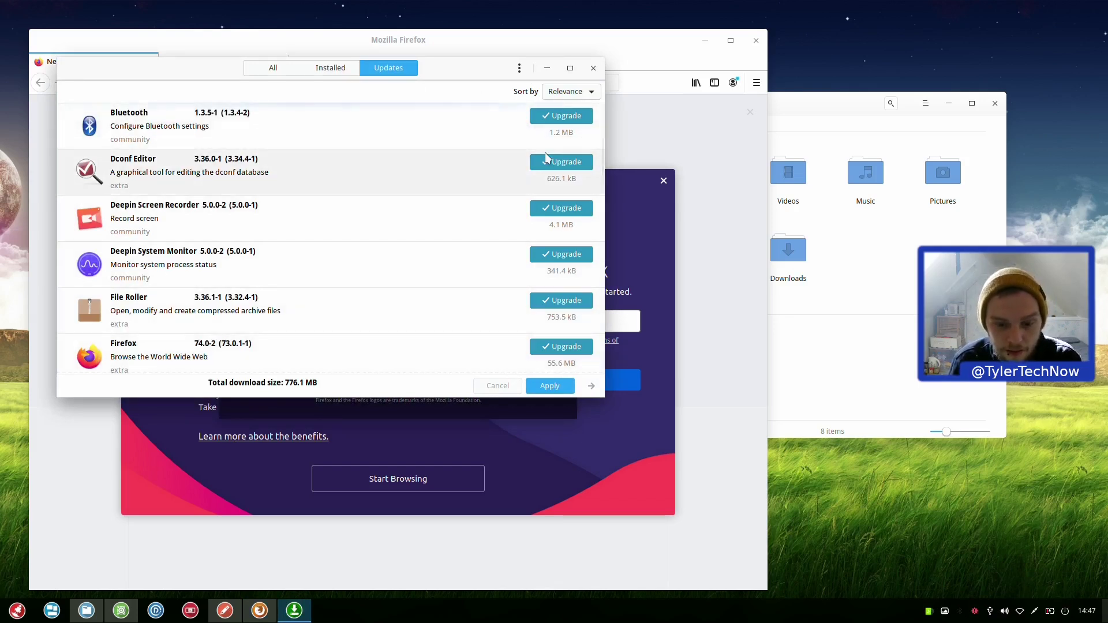
Apply all pending package upgrades and authenticate with the administrator password.
click(550, 387)
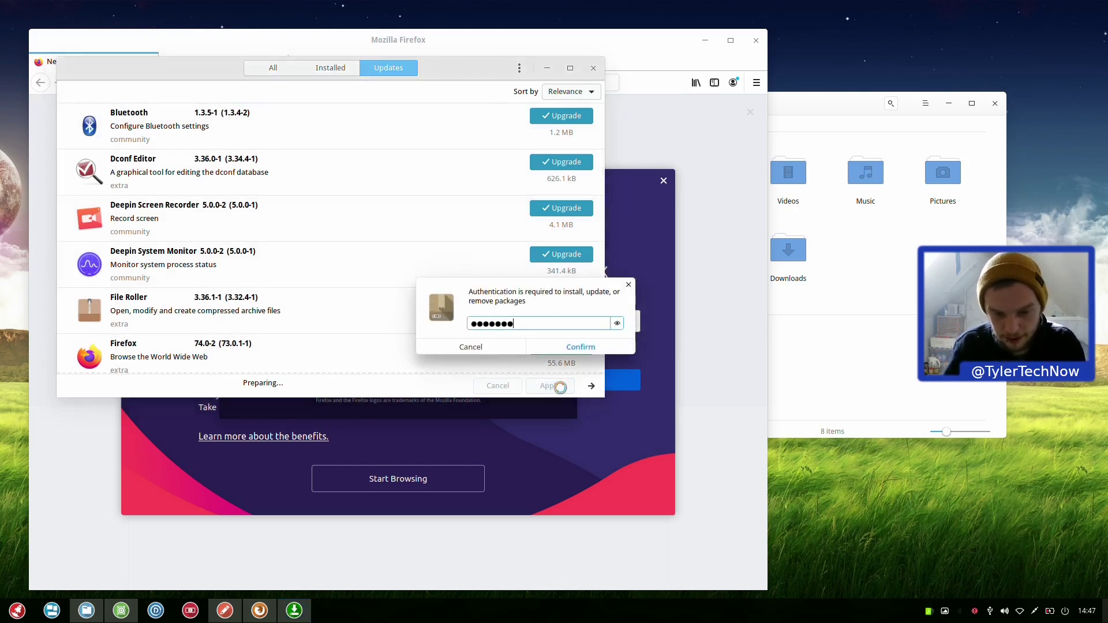
key(Return)
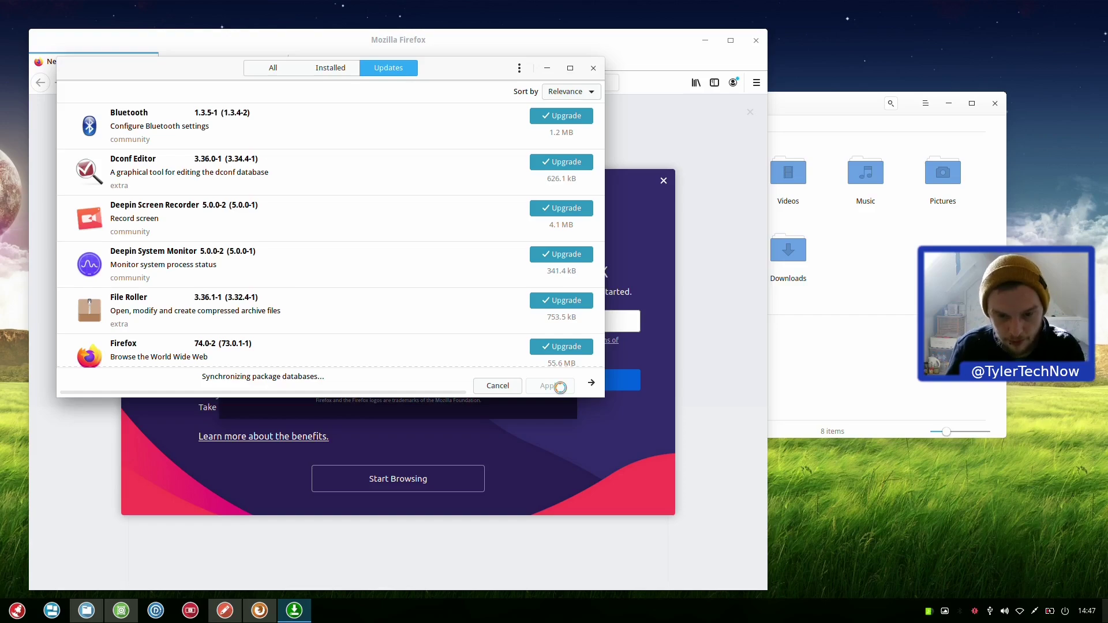
click(17, 610)
Browse the app grid past Htop, Inkscape, LibreOffice and OBS Studio, then start Htop.
scroll(486, 372, down, 2)
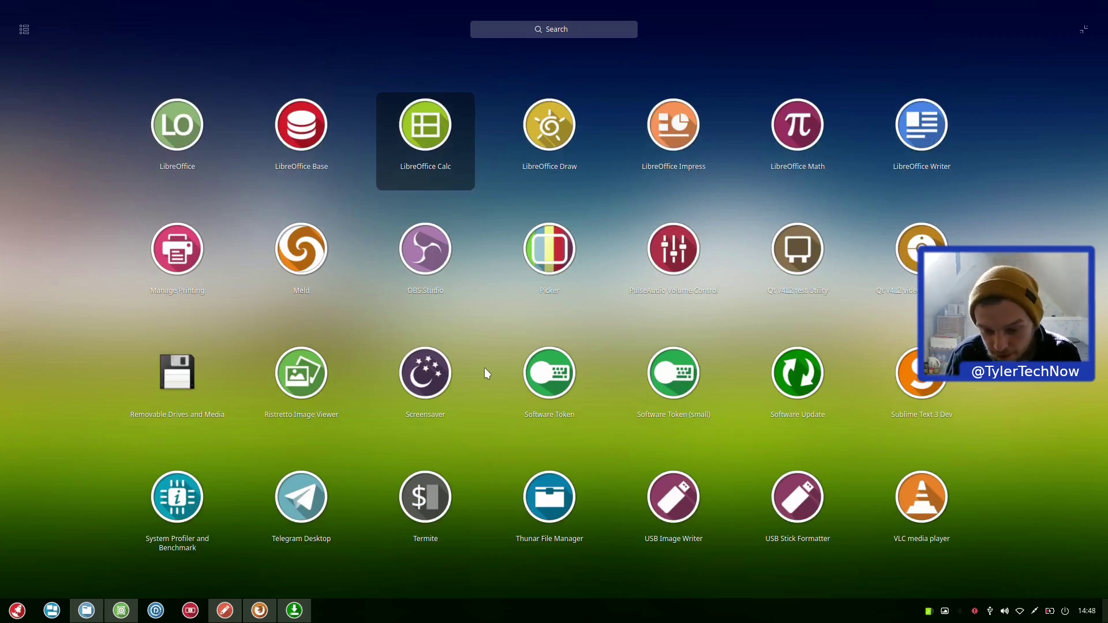
scroll(484, 369, down, 1)
scroll(485, 373, down, 1)
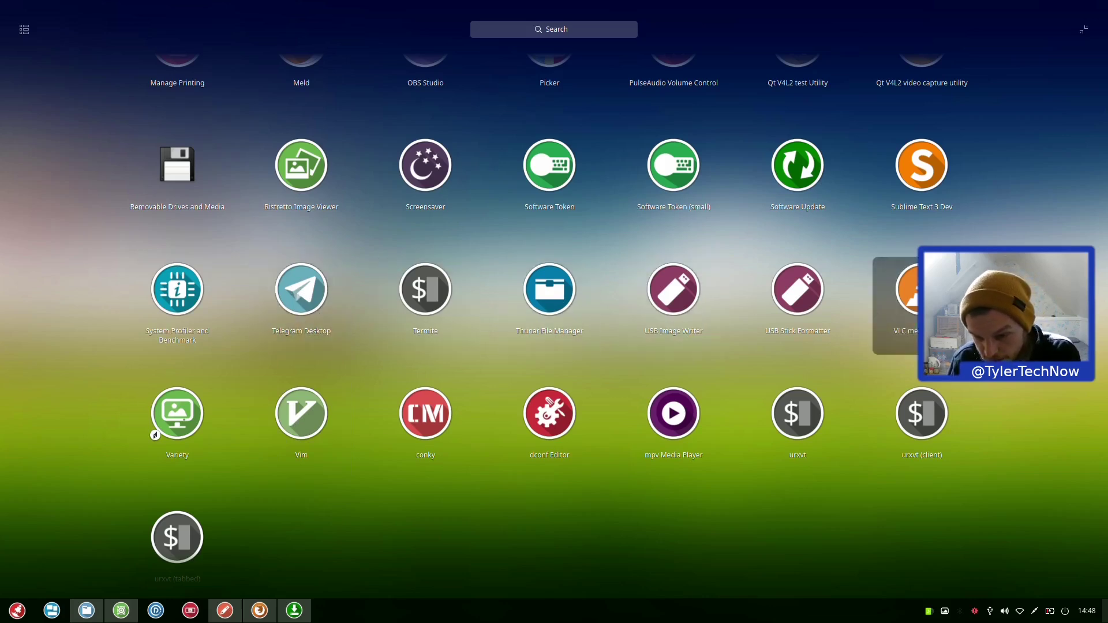
scroll(930, 187, up, 2)
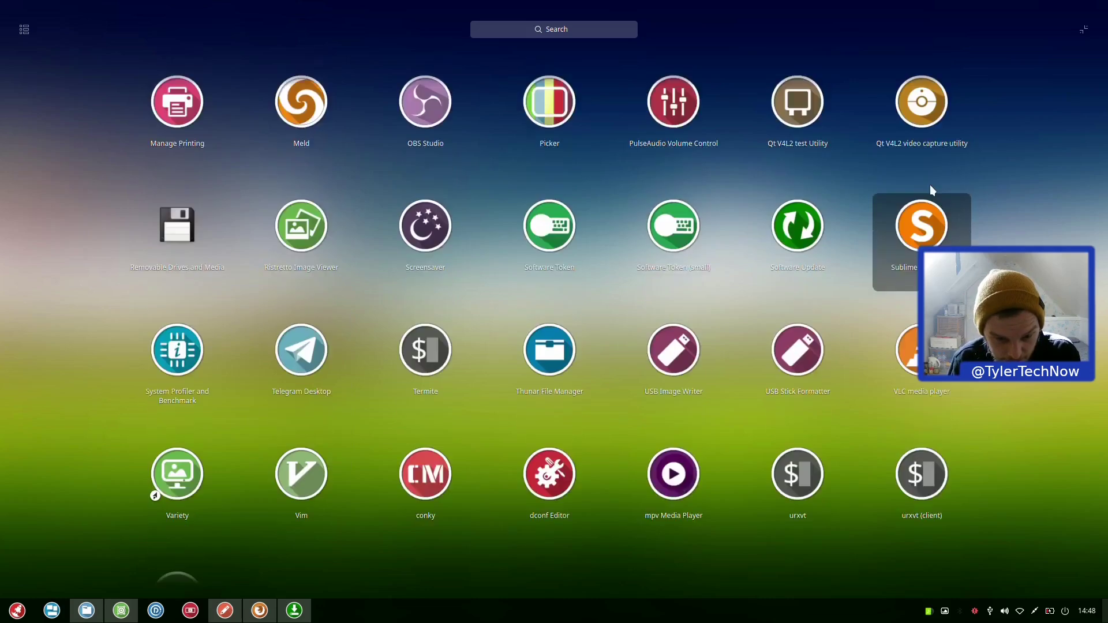
scroll(930, 188, up, 1)
scroll(930, 186, up, 2)
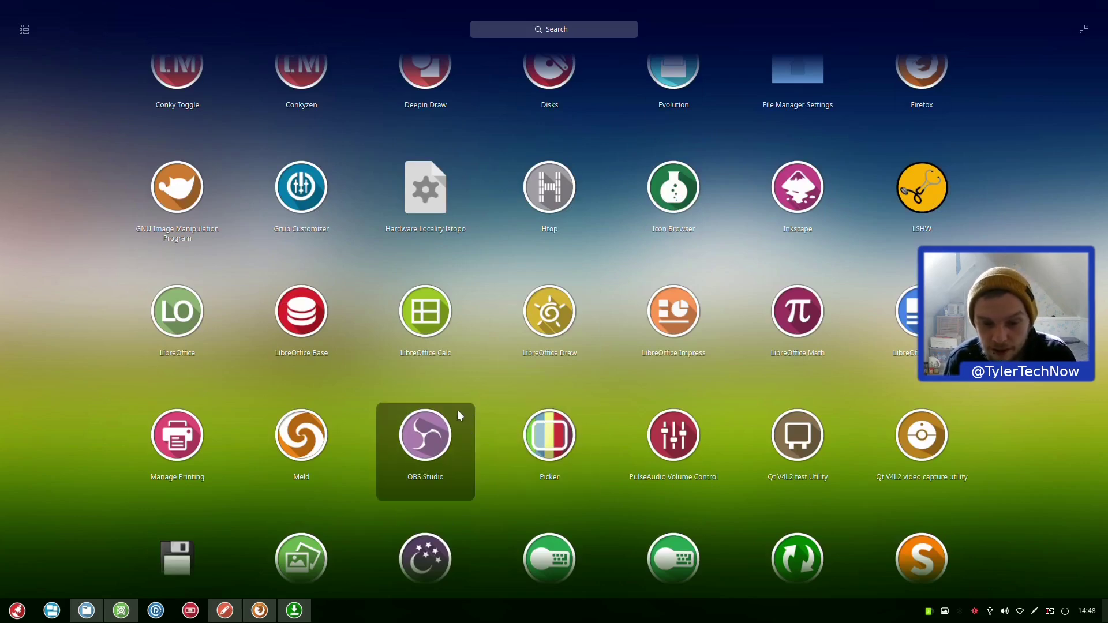
click(556, 220)
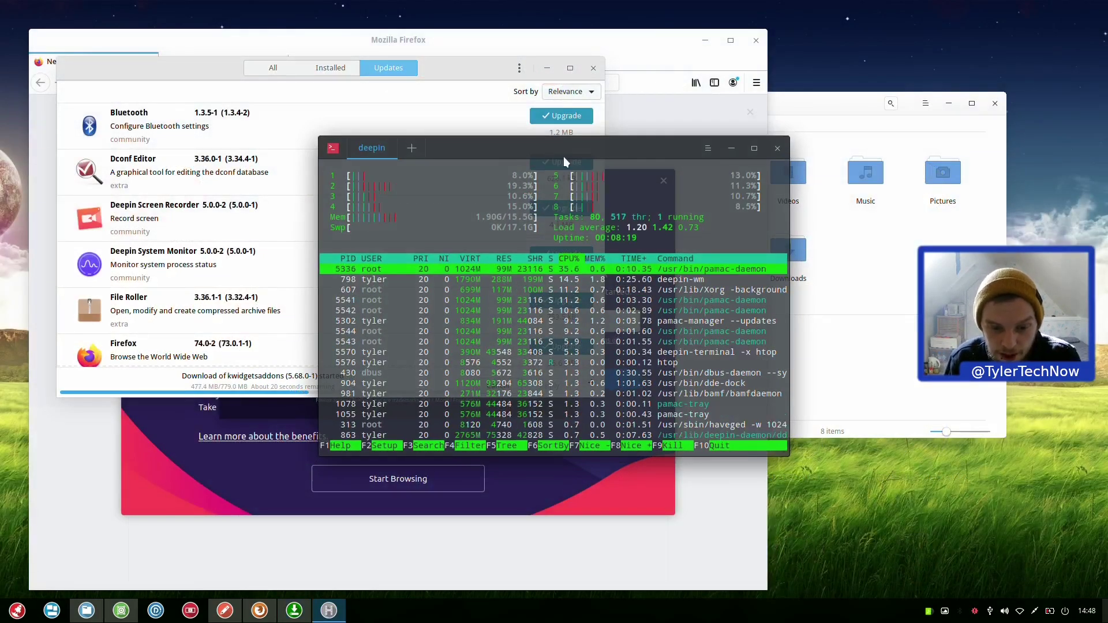
Drag the htop terminal up-right over the updater, then start Control Center from the launcher.
drag(521, 152, 732, 86)
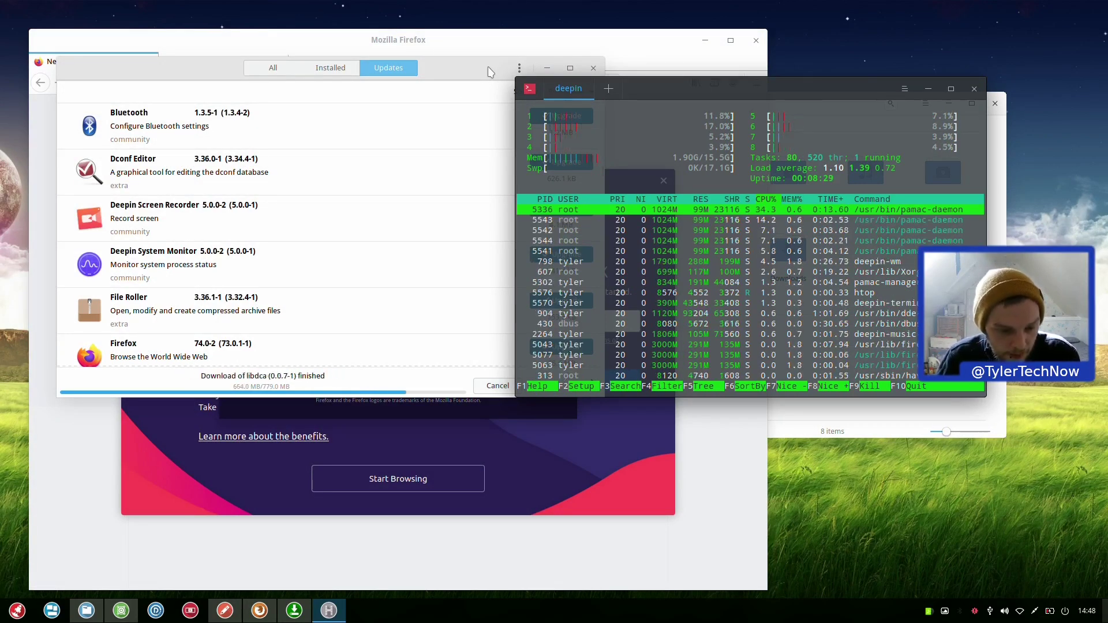
click(16, 607)
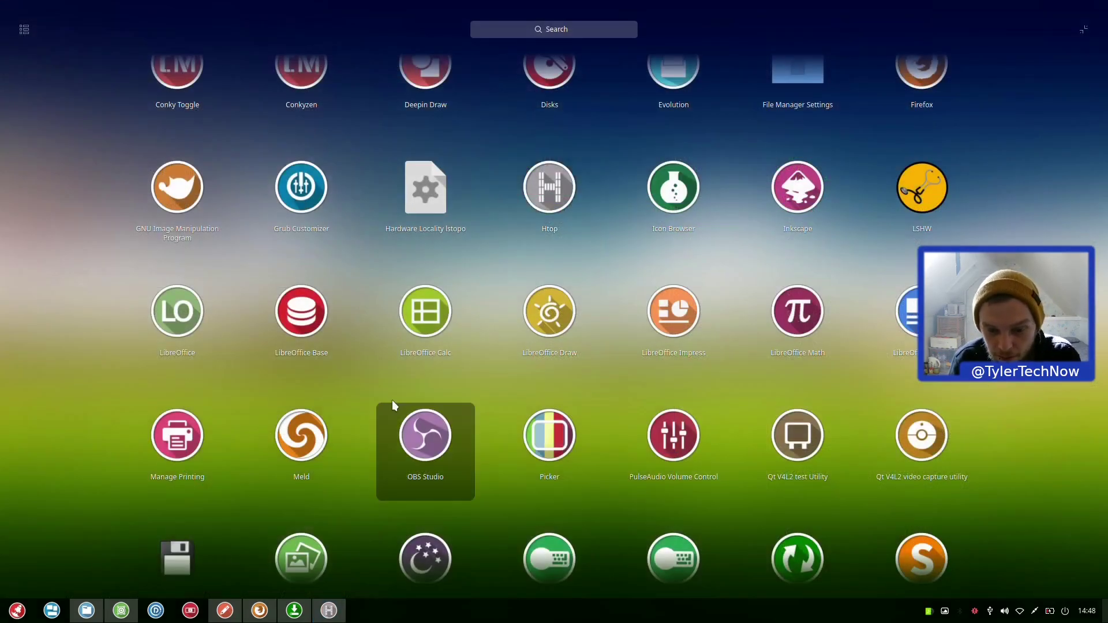
scroll(392, 400, down, 5)
scroll(392, 400, up, 10)
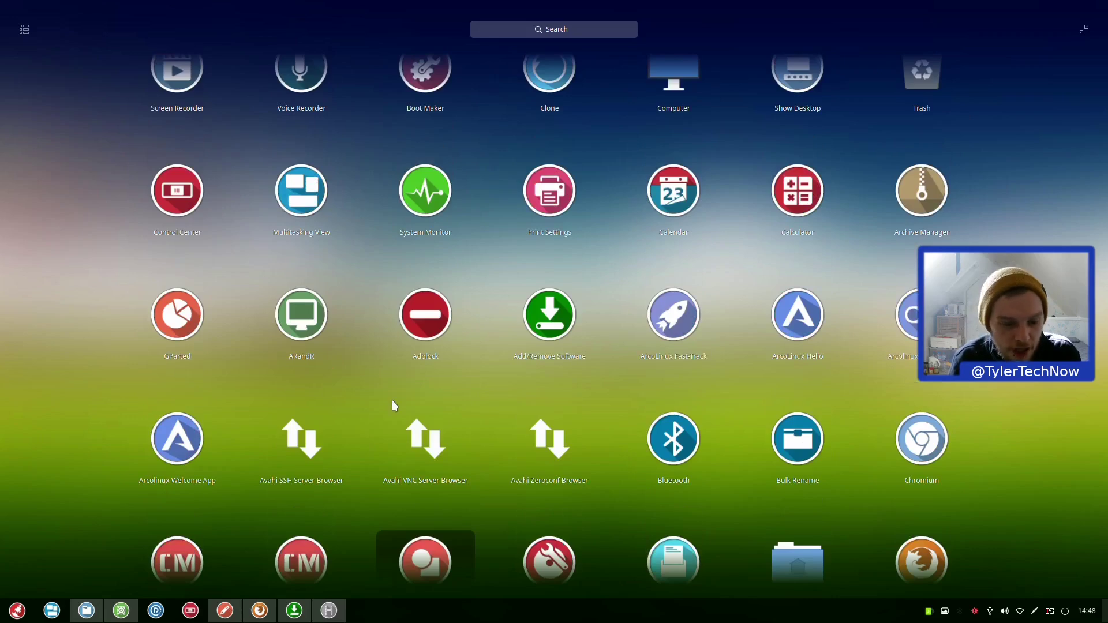
scroll(392, 400, down, 2)
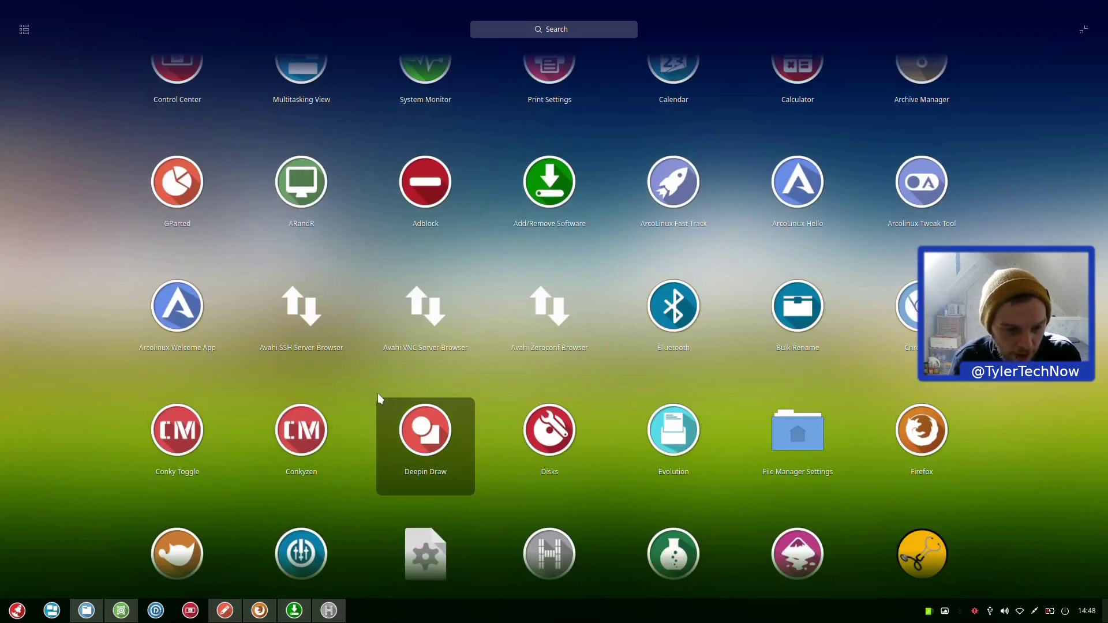
click(188, 83)
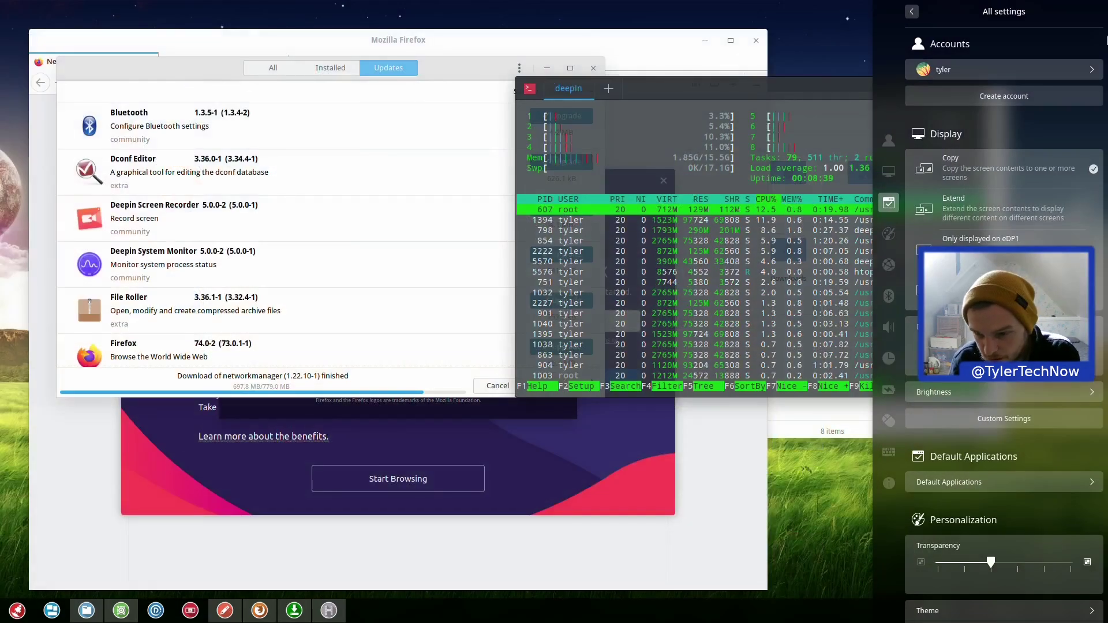
Choose Arc as the icon theme under Personalization > Theme, then close Control Center.
click(886, 235)
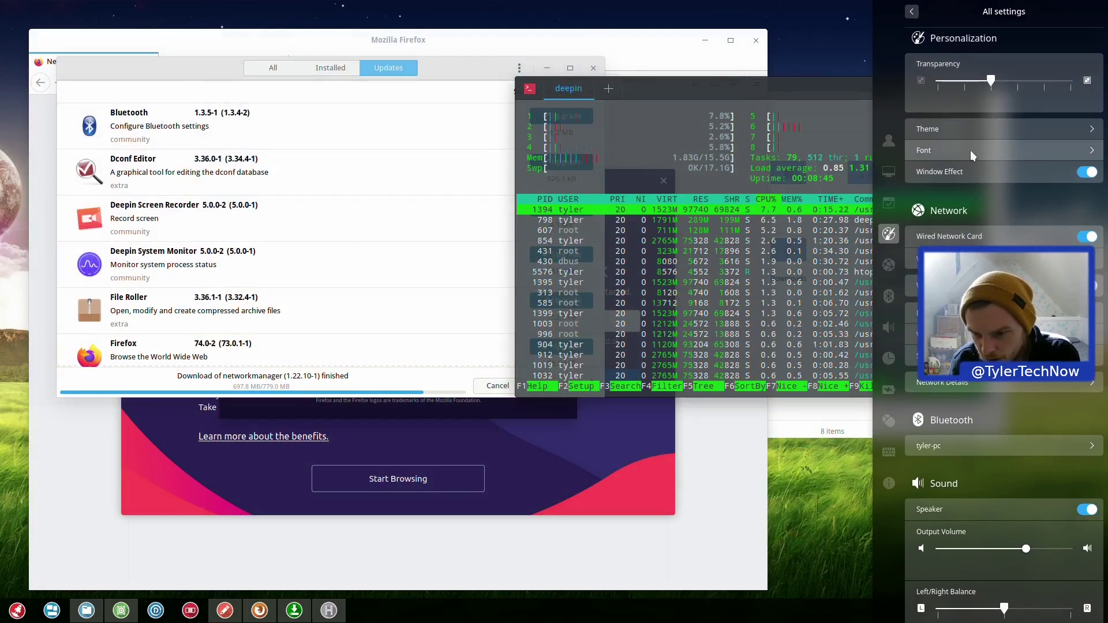
click(975, 133)
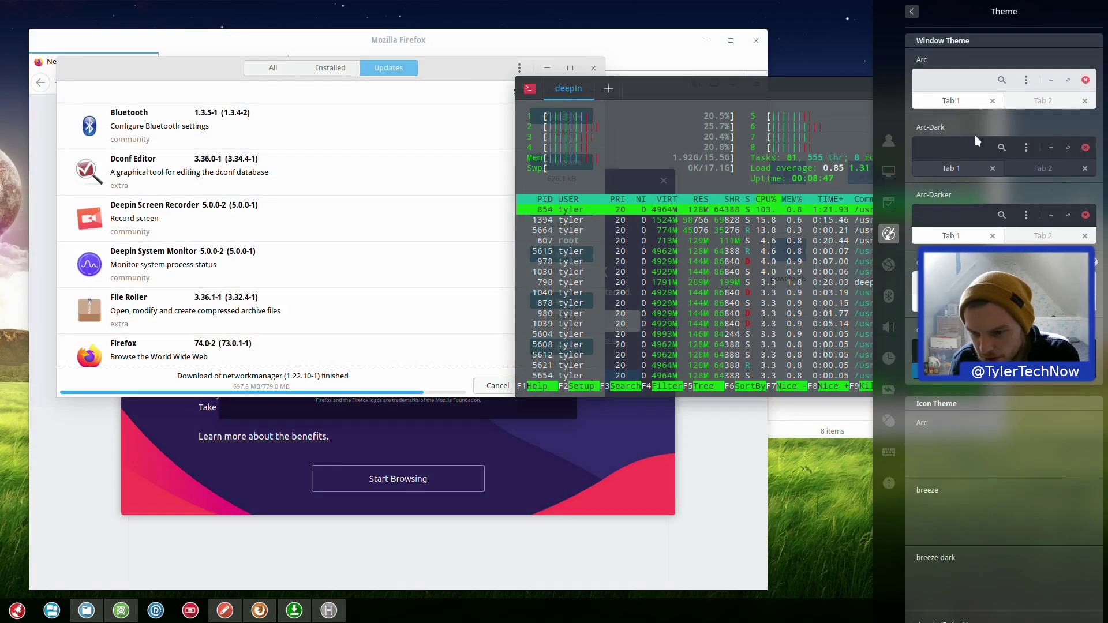
scroll(970, 440, down, 3)
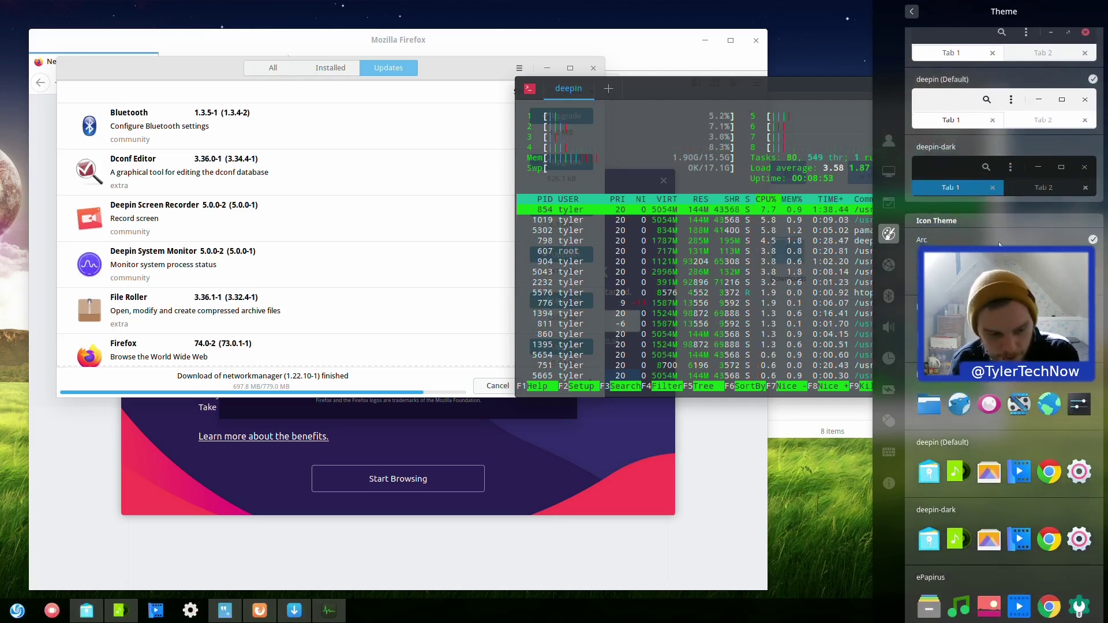
click(837, 507)
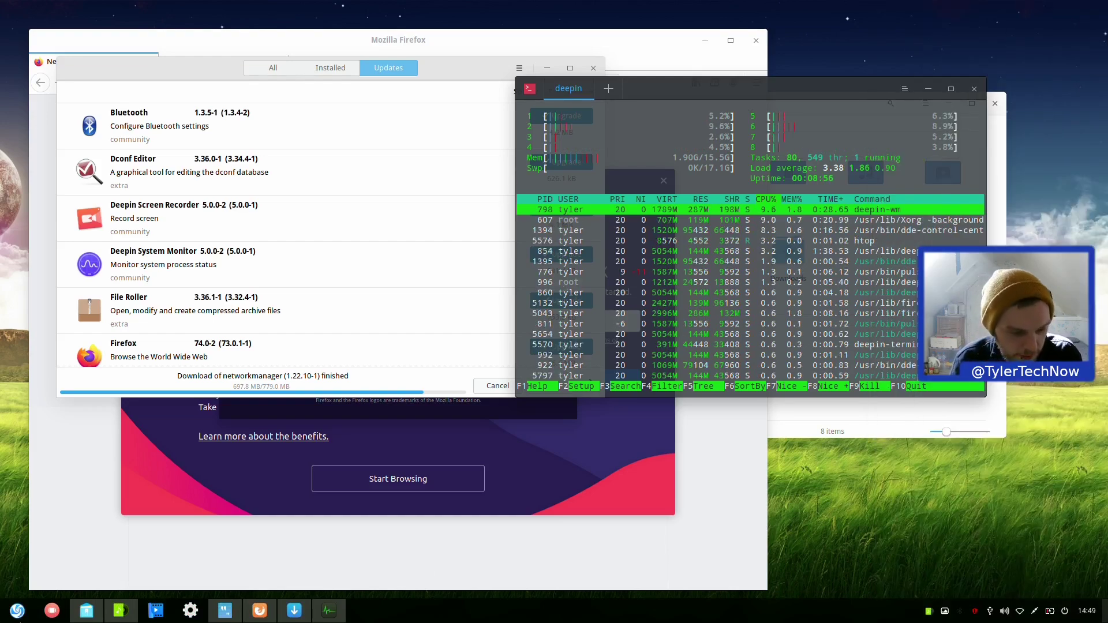
click(17, 610)
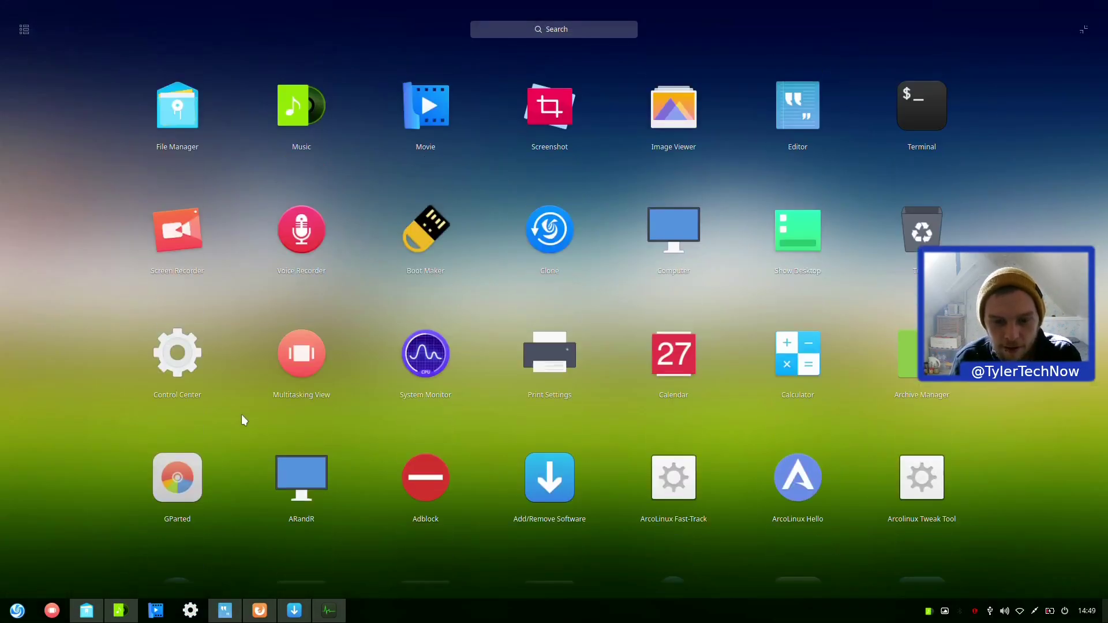
Dismiss the launcher and minimize the software updater window.
scroll(241, 415, down, 3)
scroll(241, 420, up, 3)
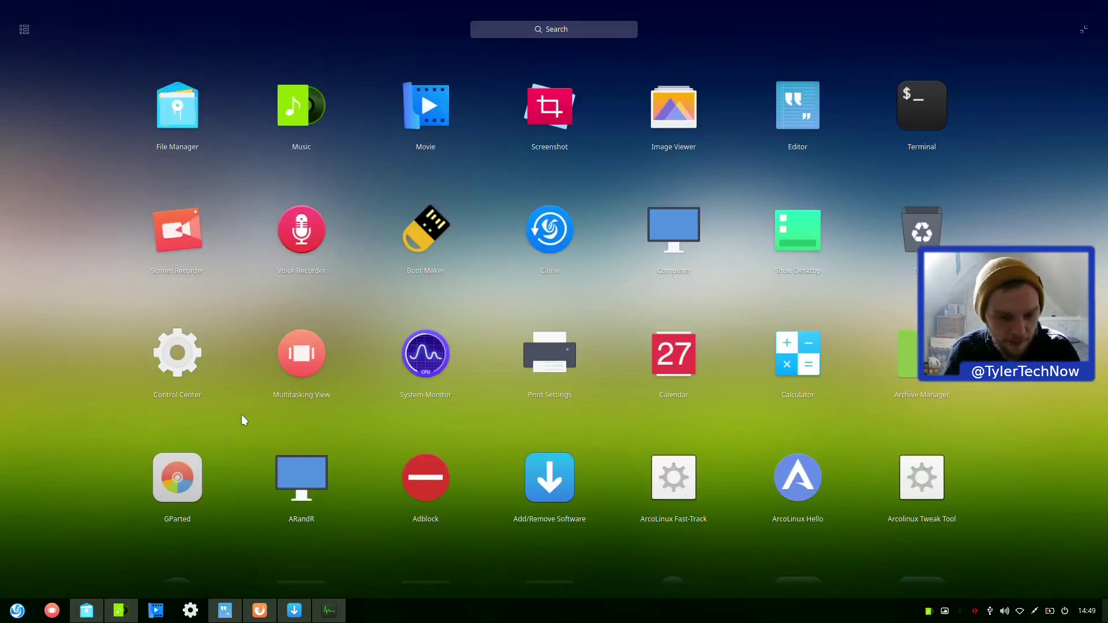
click(241, 415)
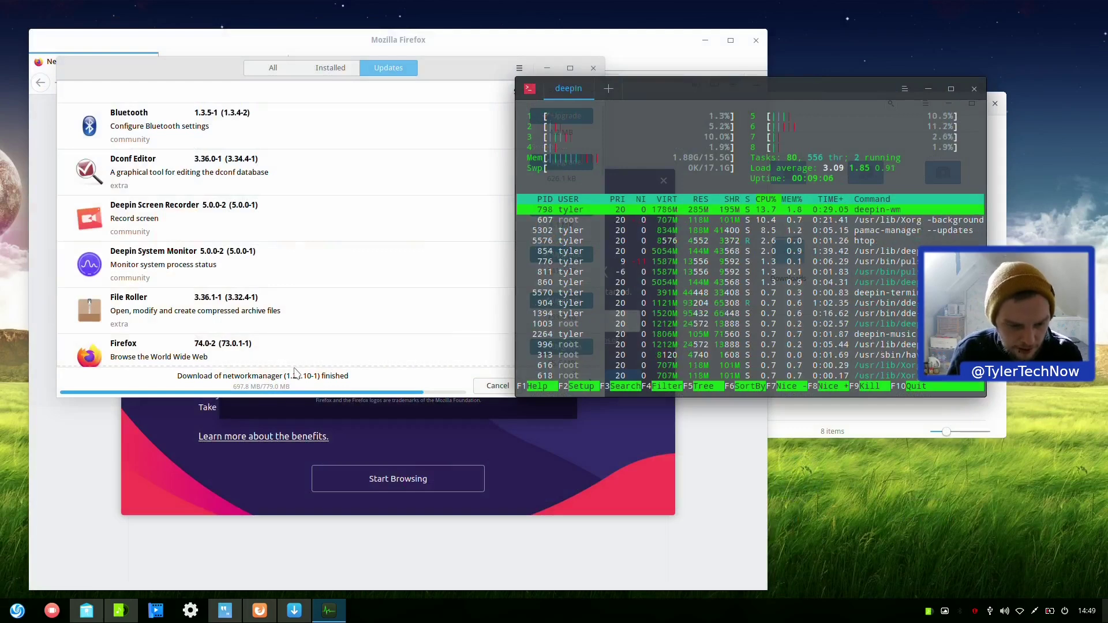
click(413, 383)
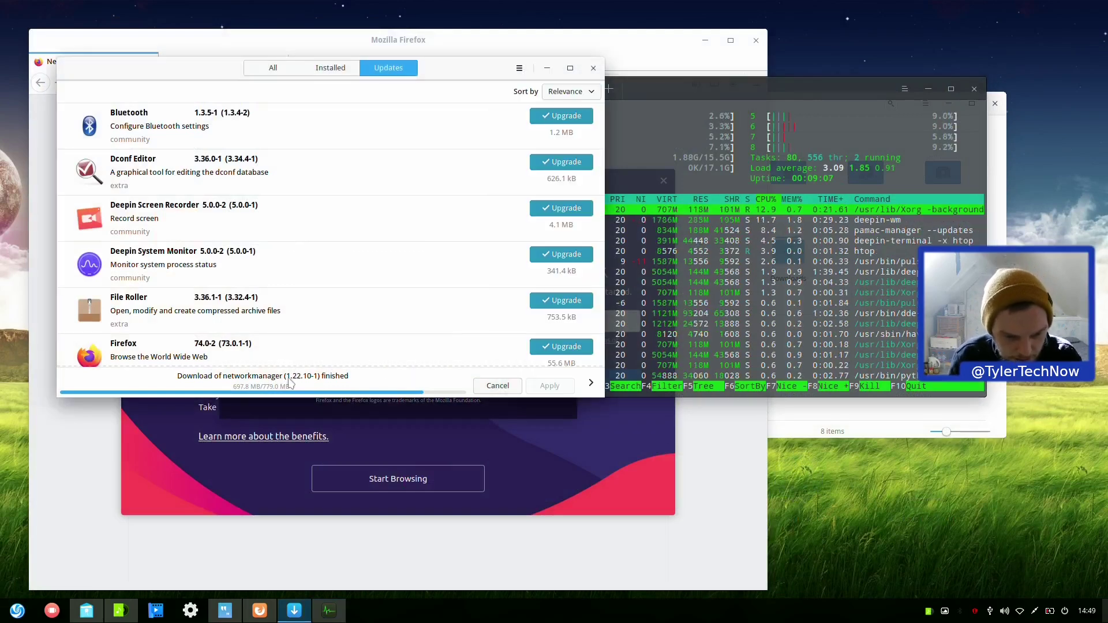
click(550, 69)
Search the launcher for 'keybo', then dismiss it after no results appear.
key(super)
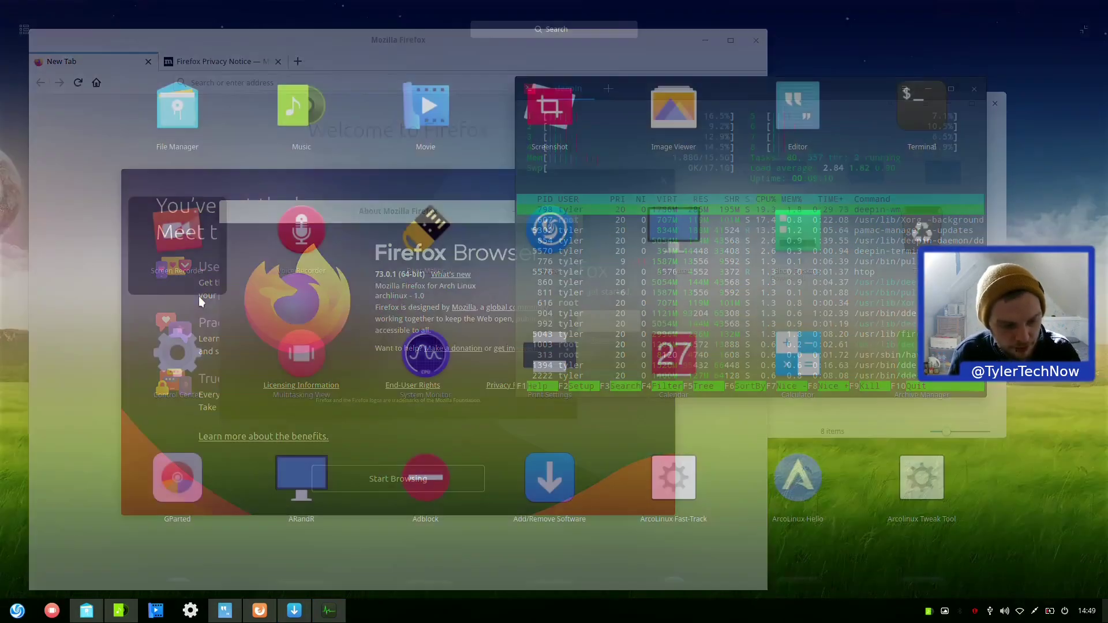
text(keybo)
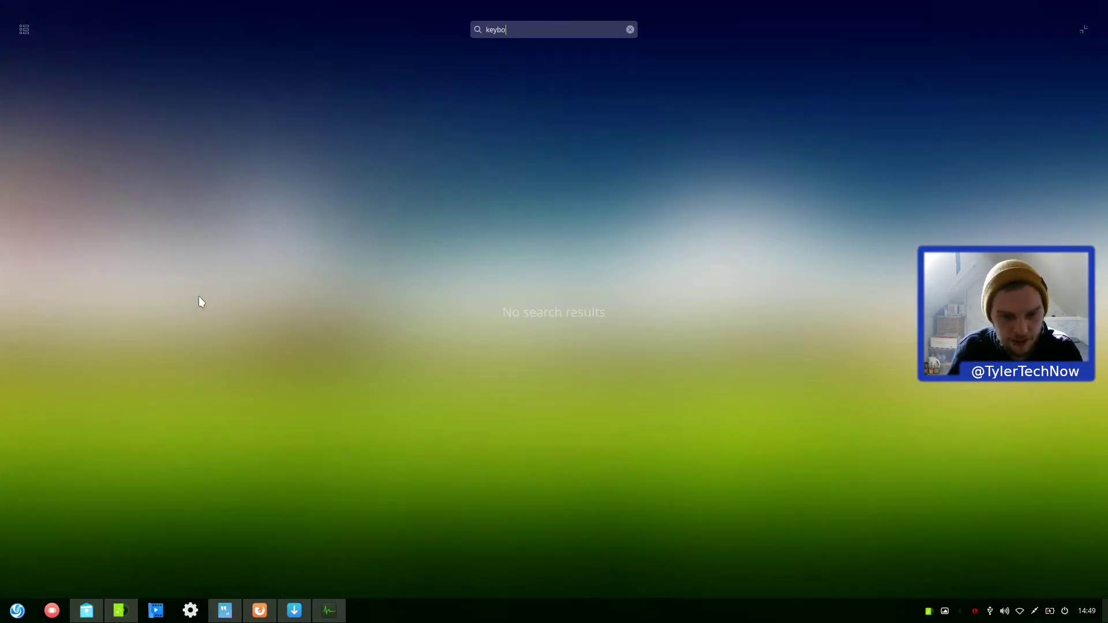
click(198, 297)
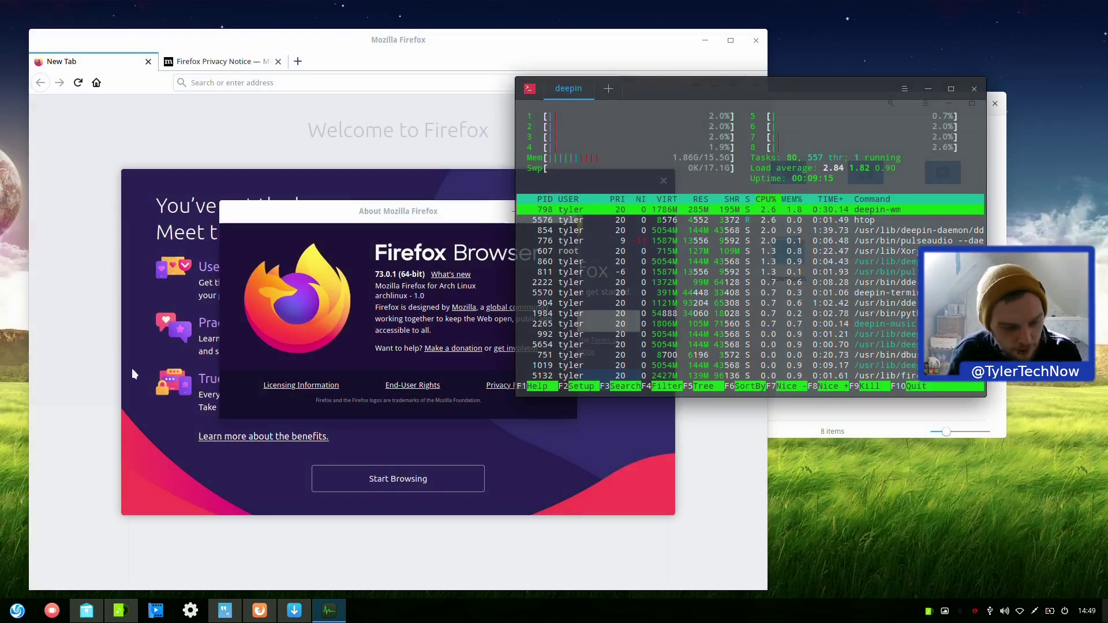
Browse the Keyboard and Language shortcuts list in Control Center, including the Terminal shortcut, then close it.
click(191, 611)
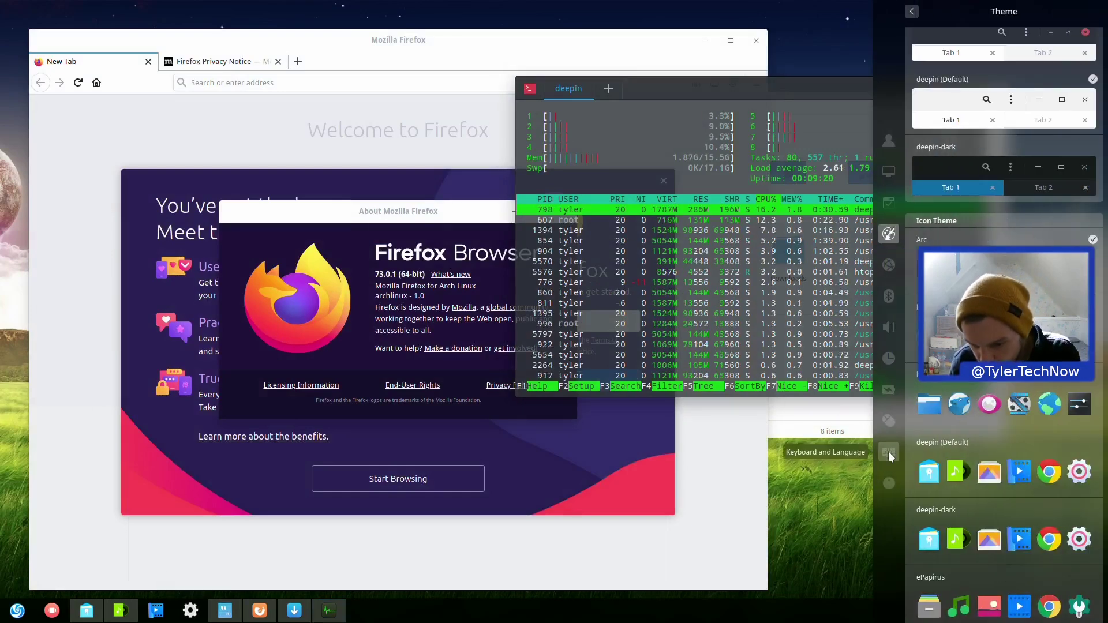
click(889, 453)
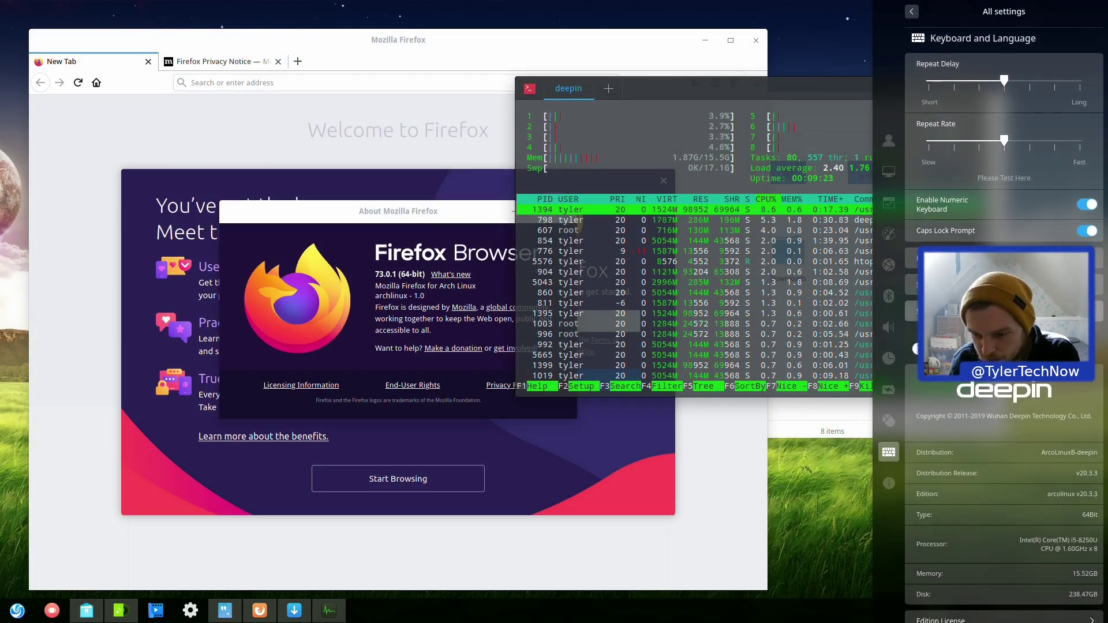
click(1004, 311)
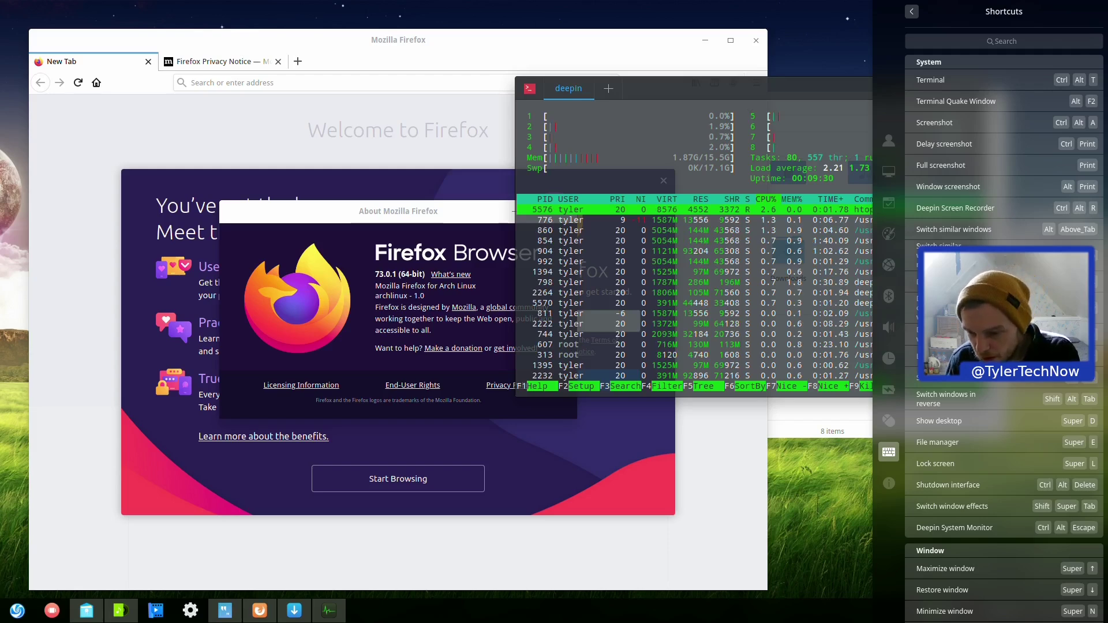
scroll(1004, 323, down, 1)
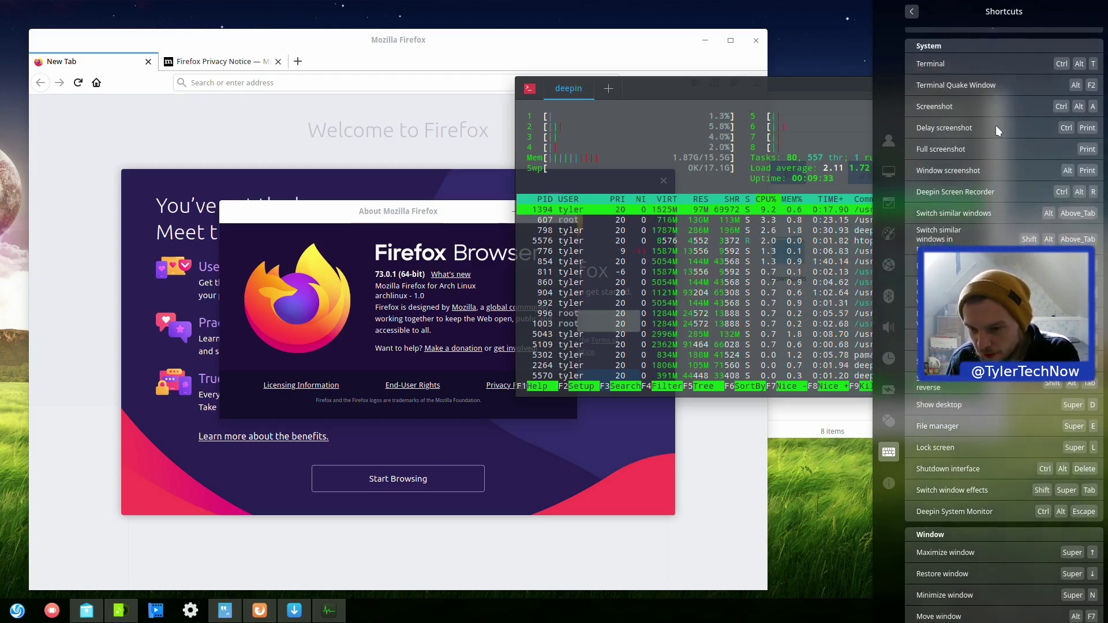
click(1075, 70)
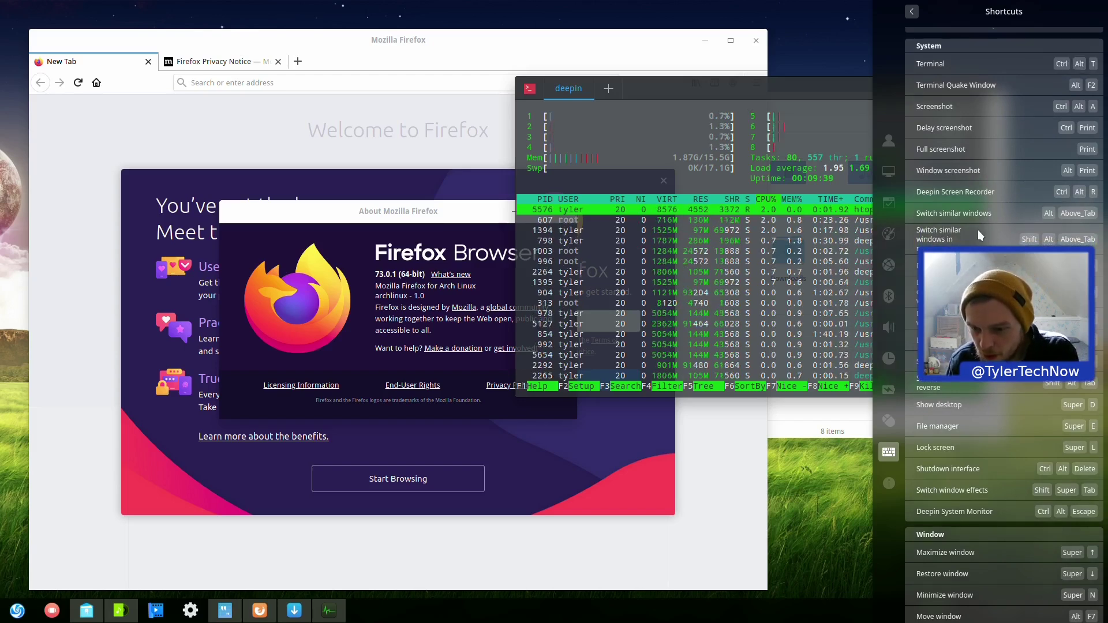
scroll(978, 229, down, 1)
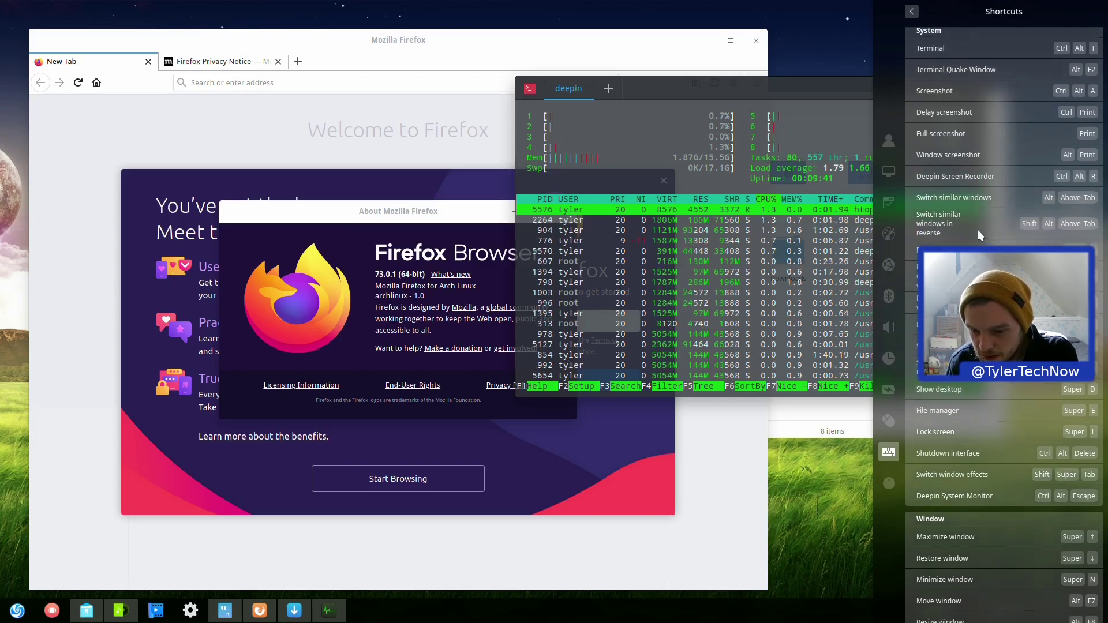
scroll(978, 230, down, 5)
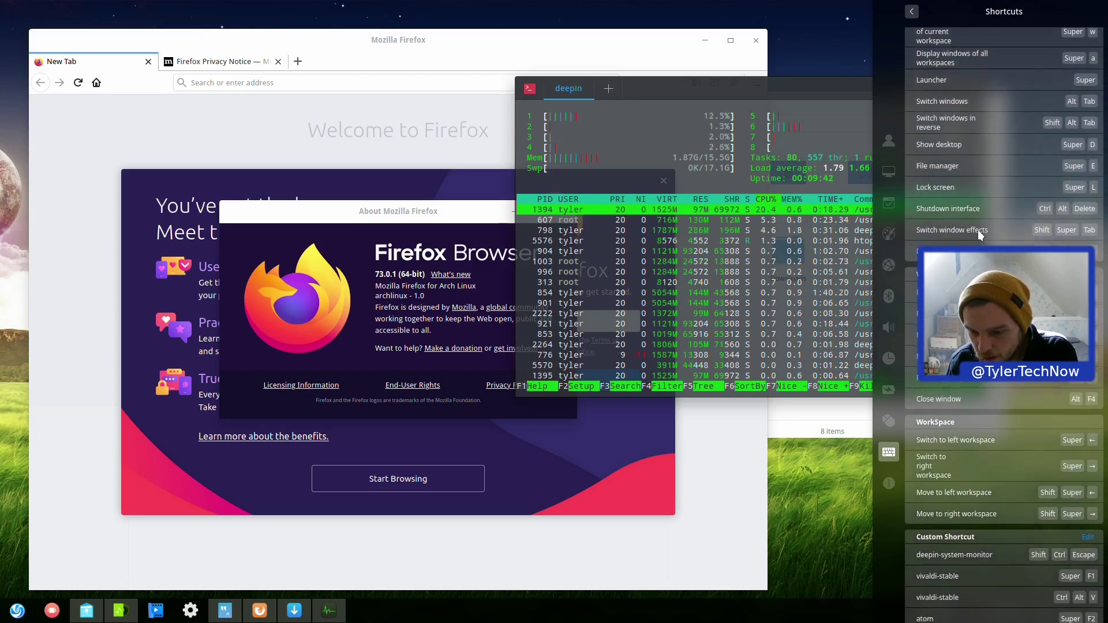
scroll(978, 229, down, 3)
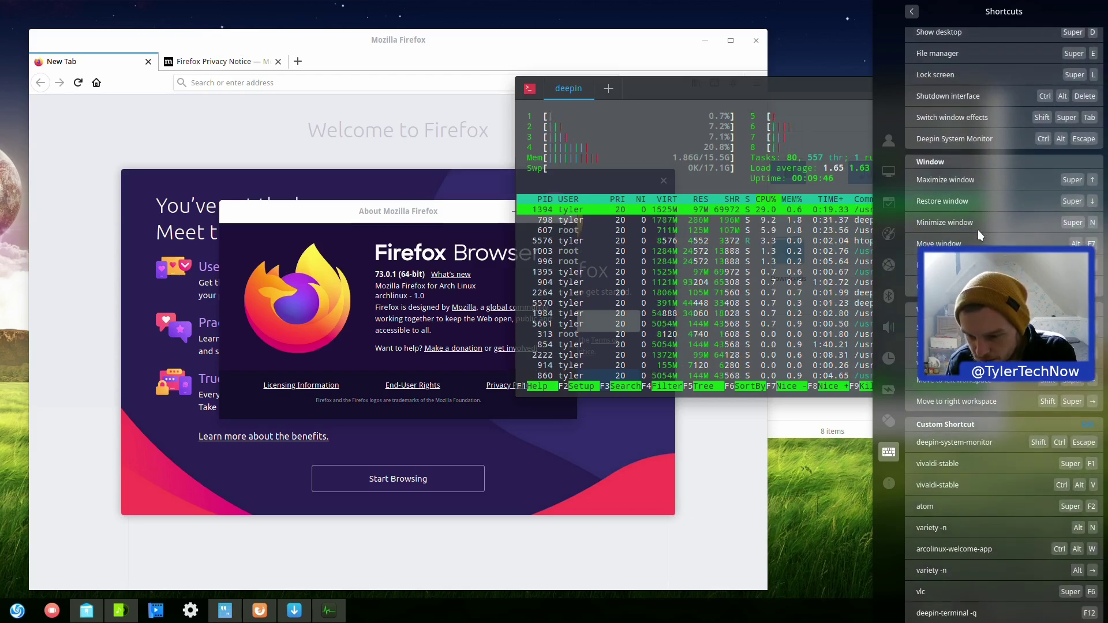
scroll(977, 229, up, 4)
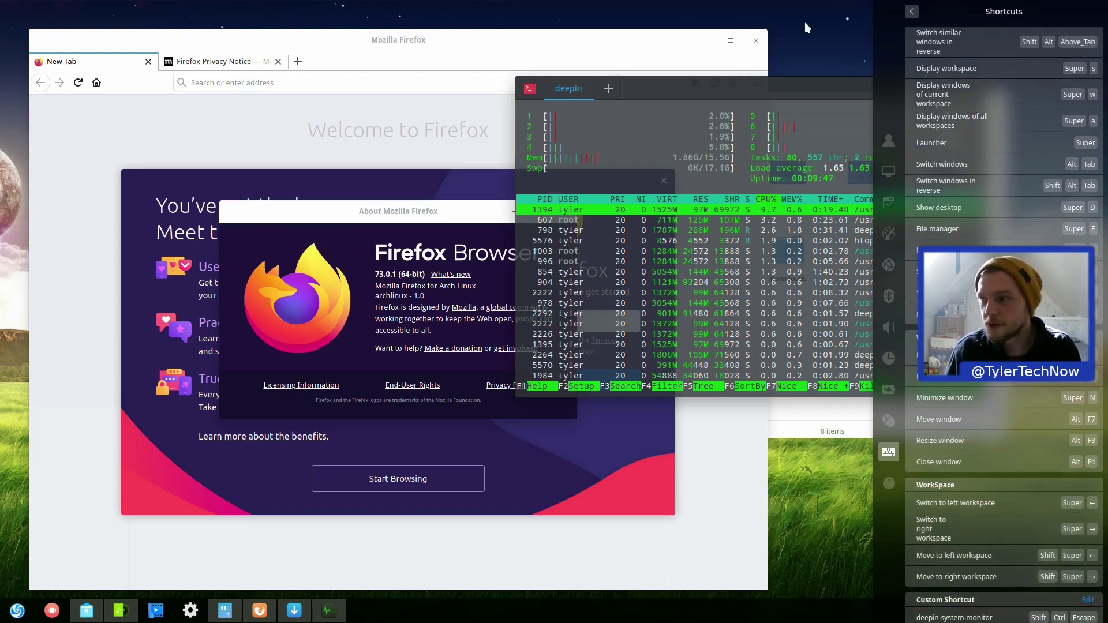
click(805, 24)
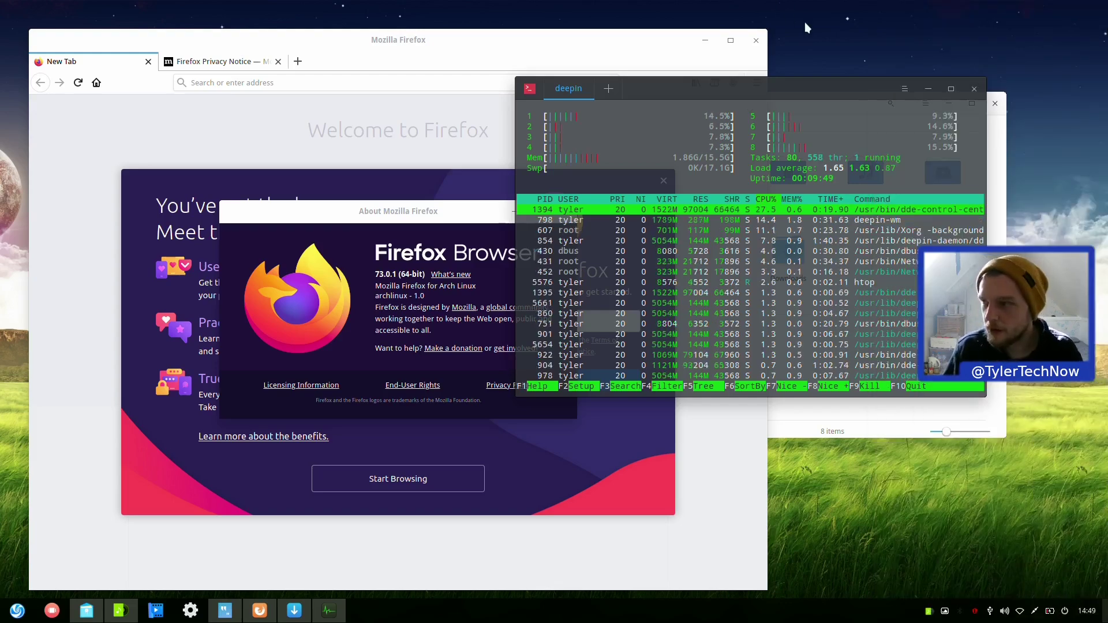
Cycle workspaces with Super+Left/Right, stop on the empty third workspace, and right-click its desktop.
key(super+Right)
key(super+Left)
key(super+Right)
key(super+Right)
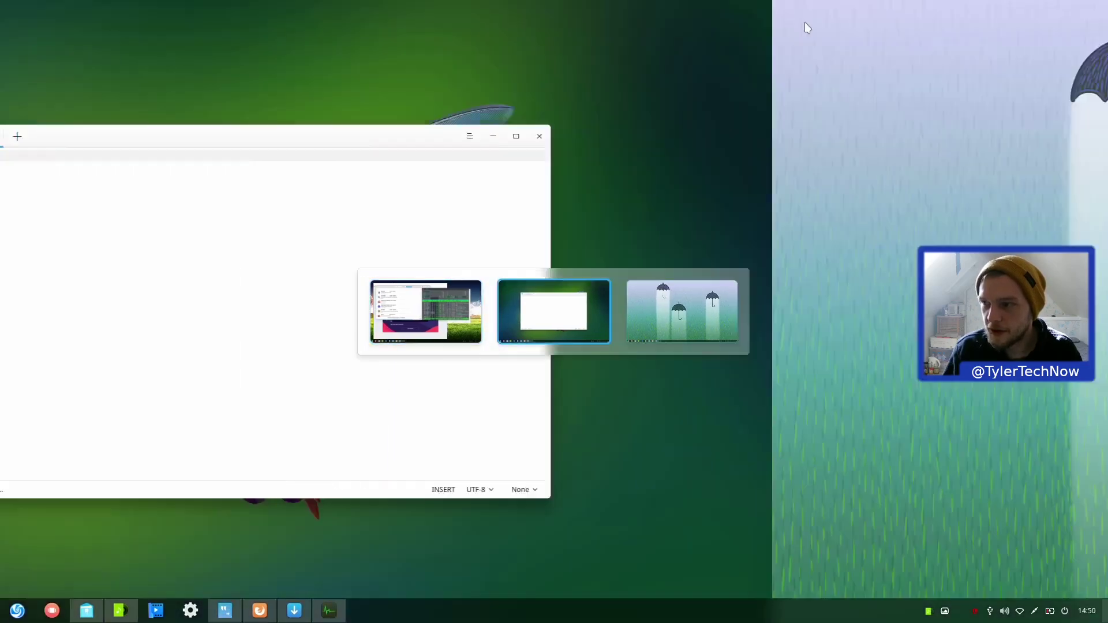
key(super+Left)
key(super+Left)
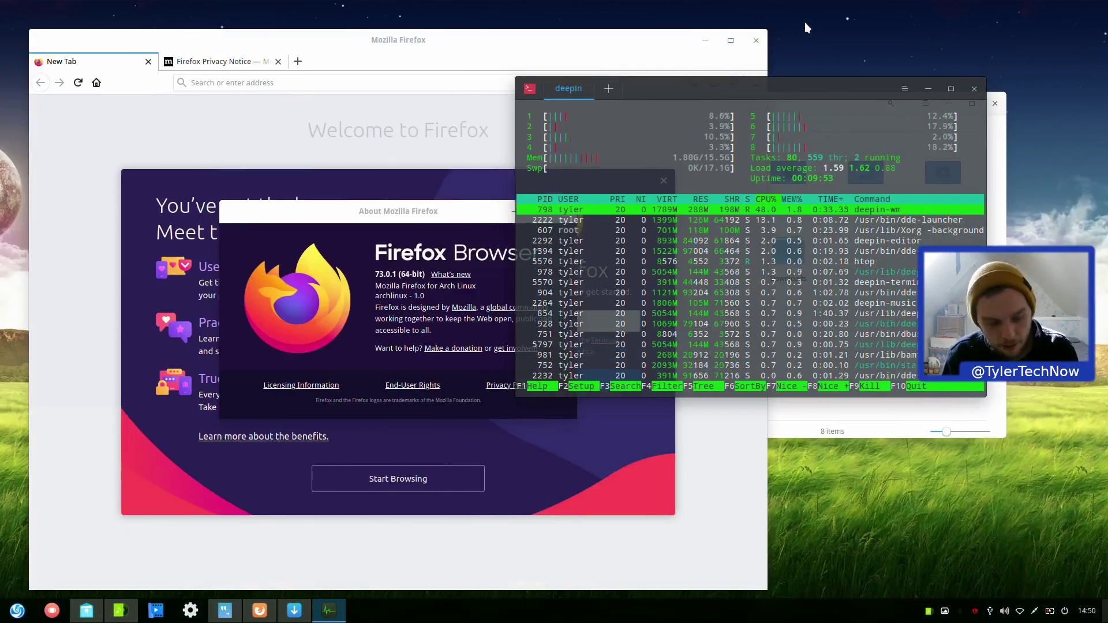
key(super+Right)
key(super+Right)
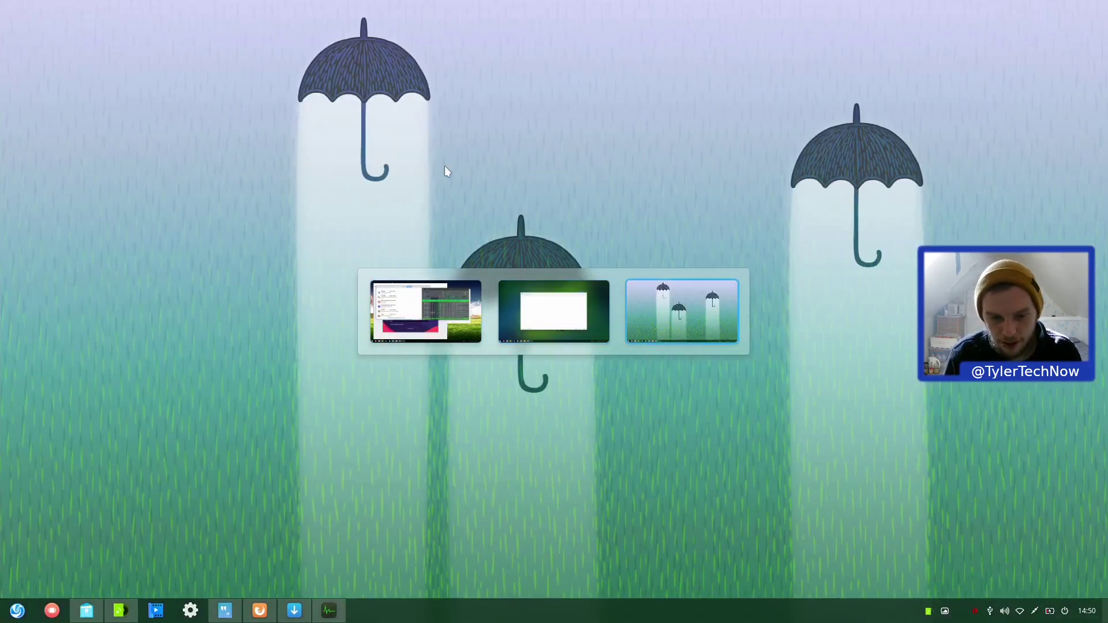
right_click(445, 165)
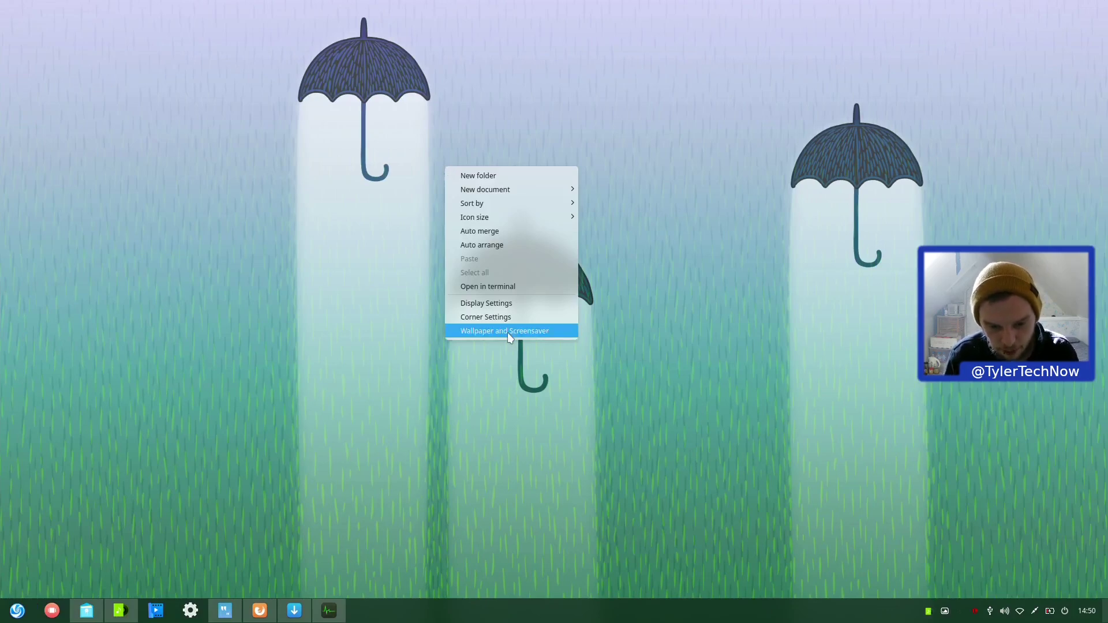
Preview the rainbow waves and red flower wallpapers, then set the aurora image on this desktop.
click(507, 332)
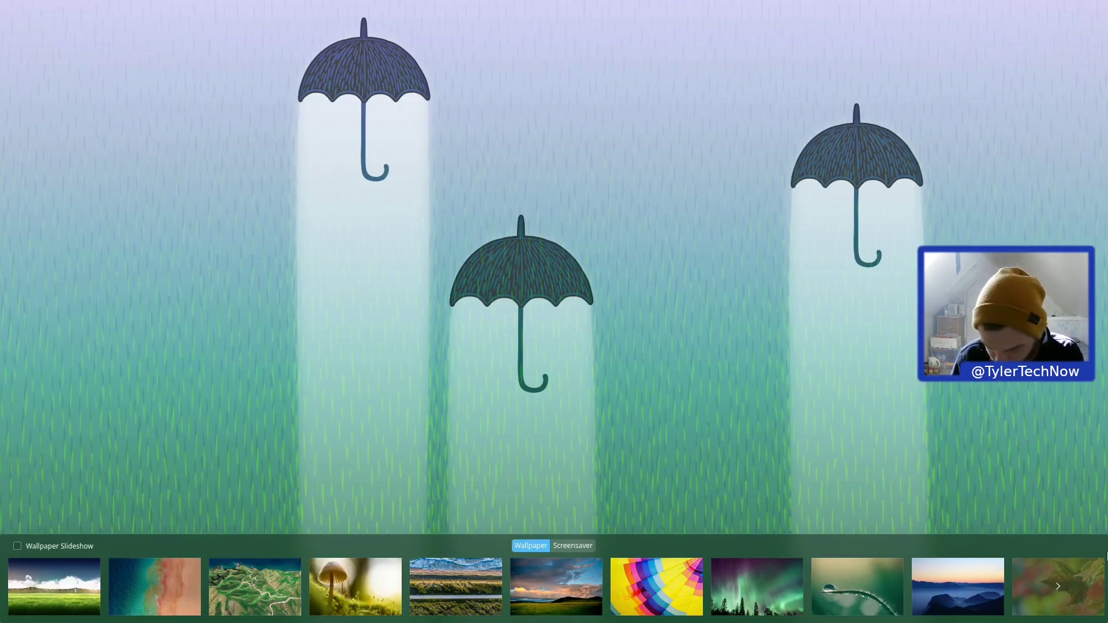
click(1061, 587)
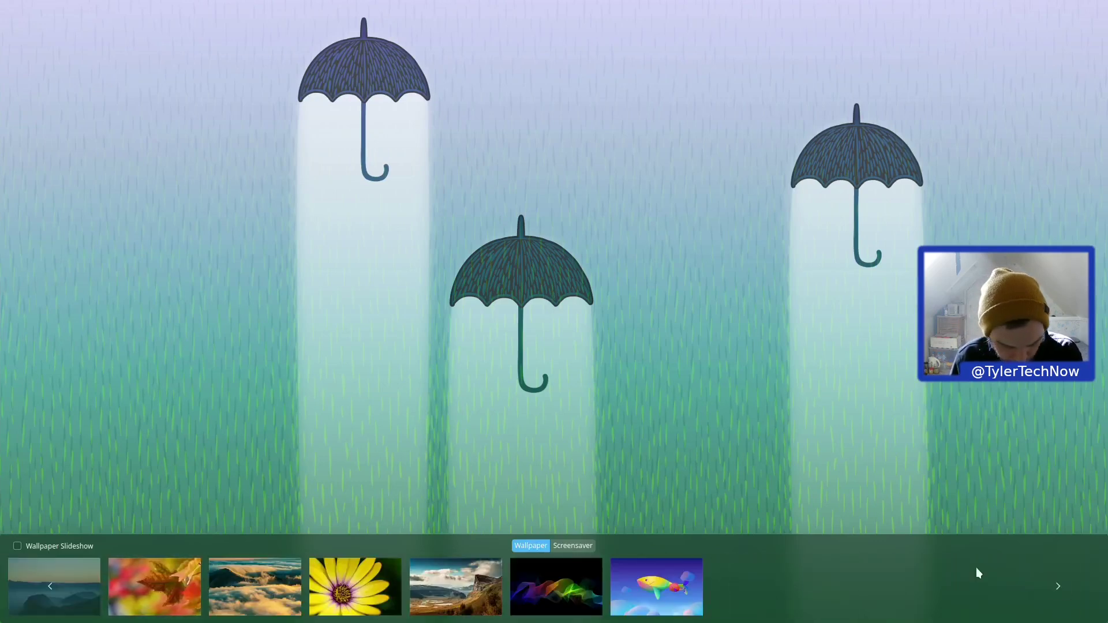
click(592, 599)
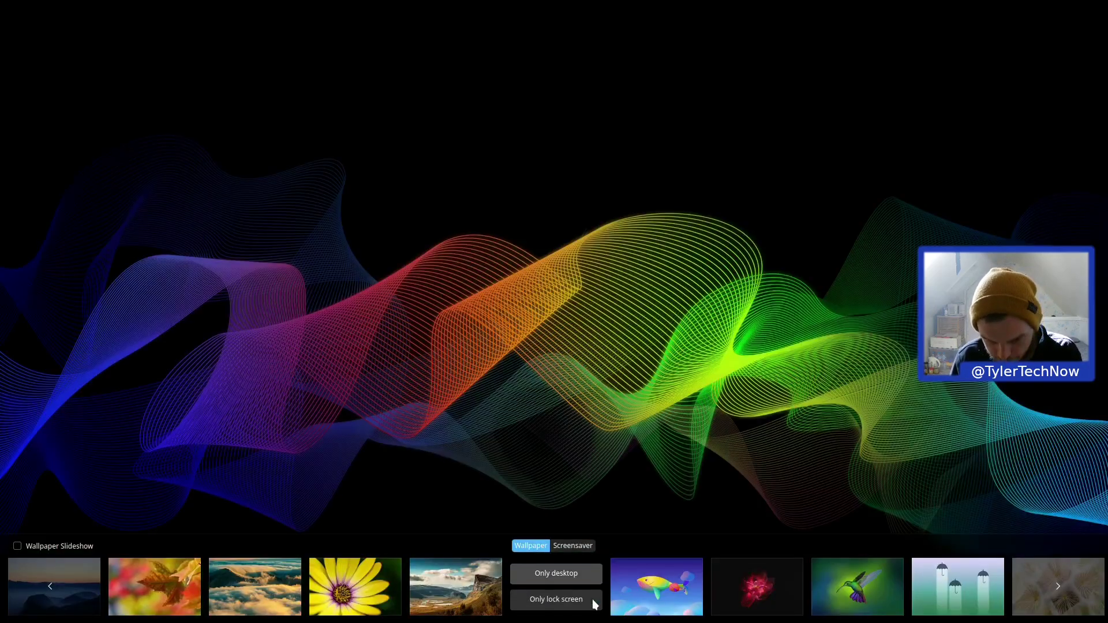
click(773, 583)
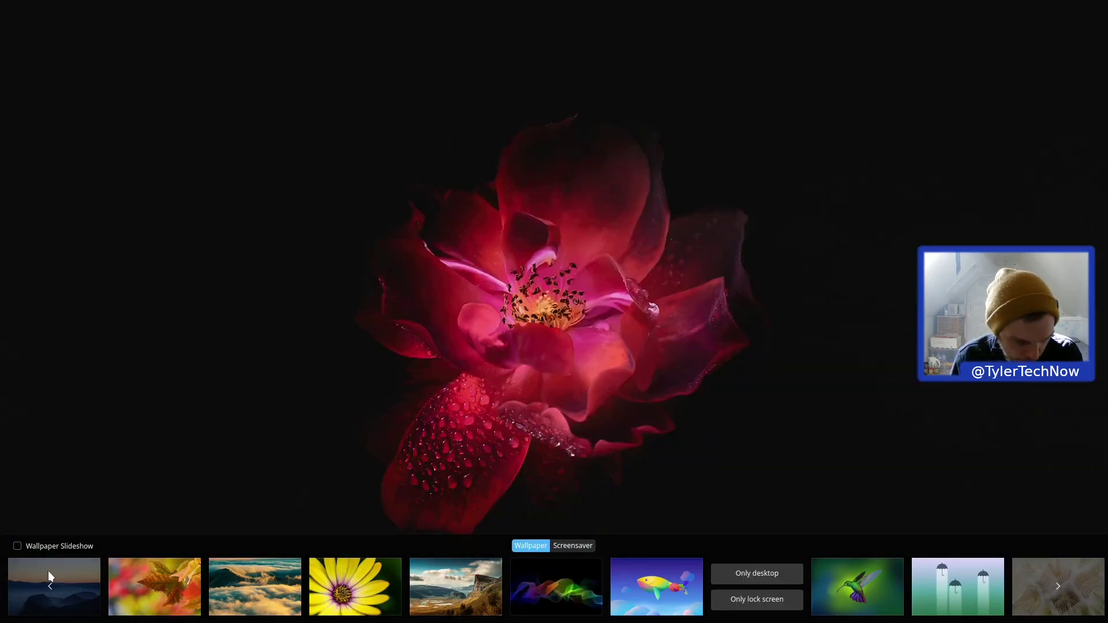
click(50, 588)
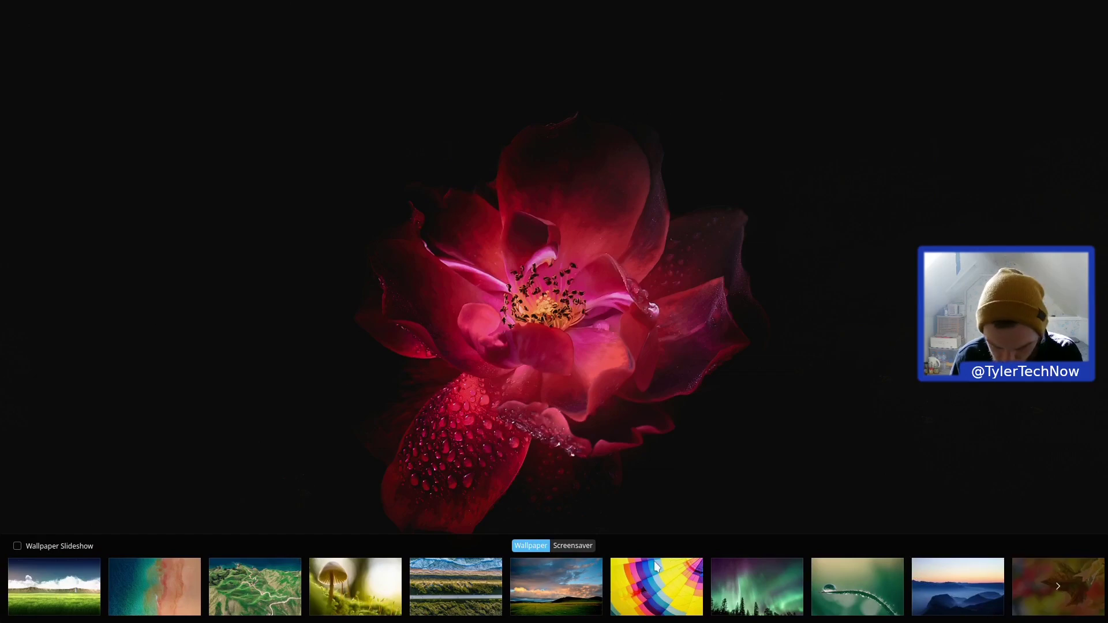
click(759, 584)
click(801, 345)
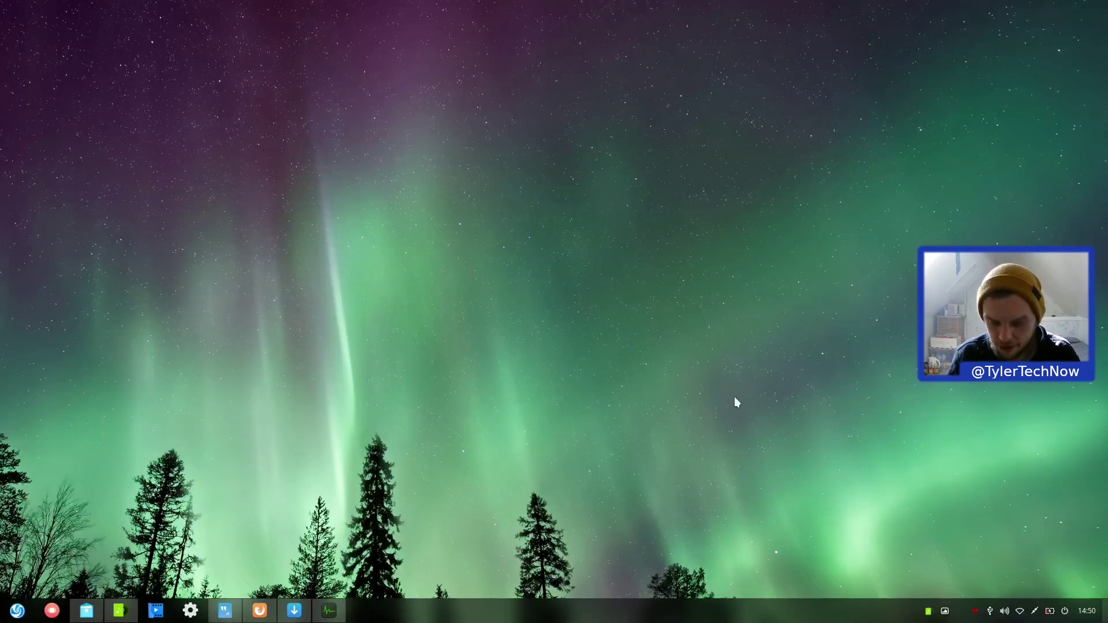
Set the aurora wallpaper on the workspace holding the text editor.
key(alt+Tab)
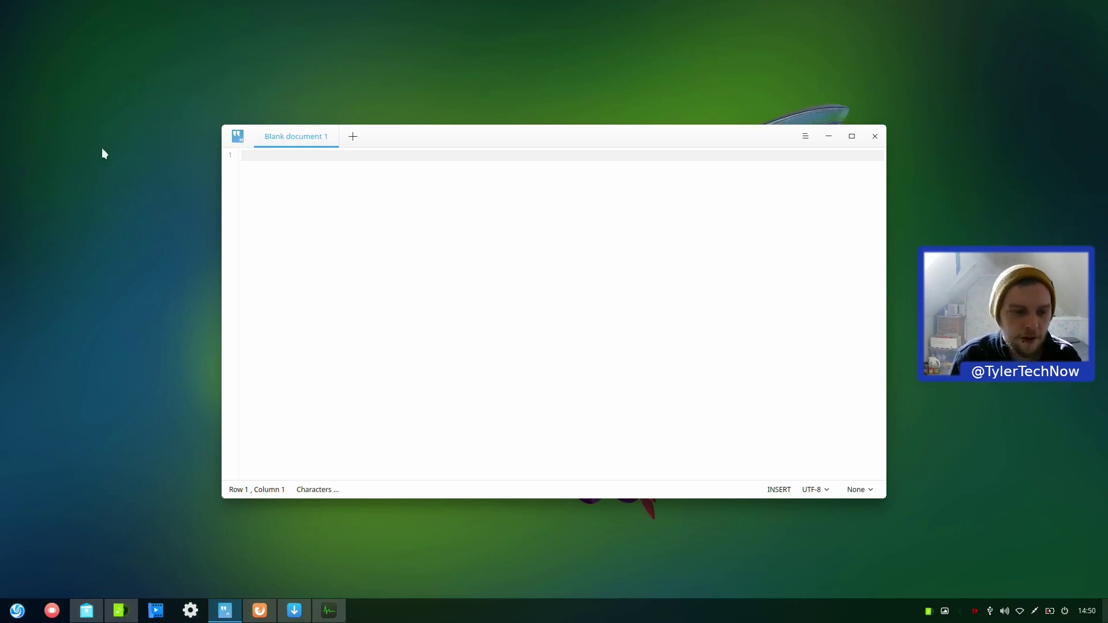
right_click(102, 150)
click(162, 309)
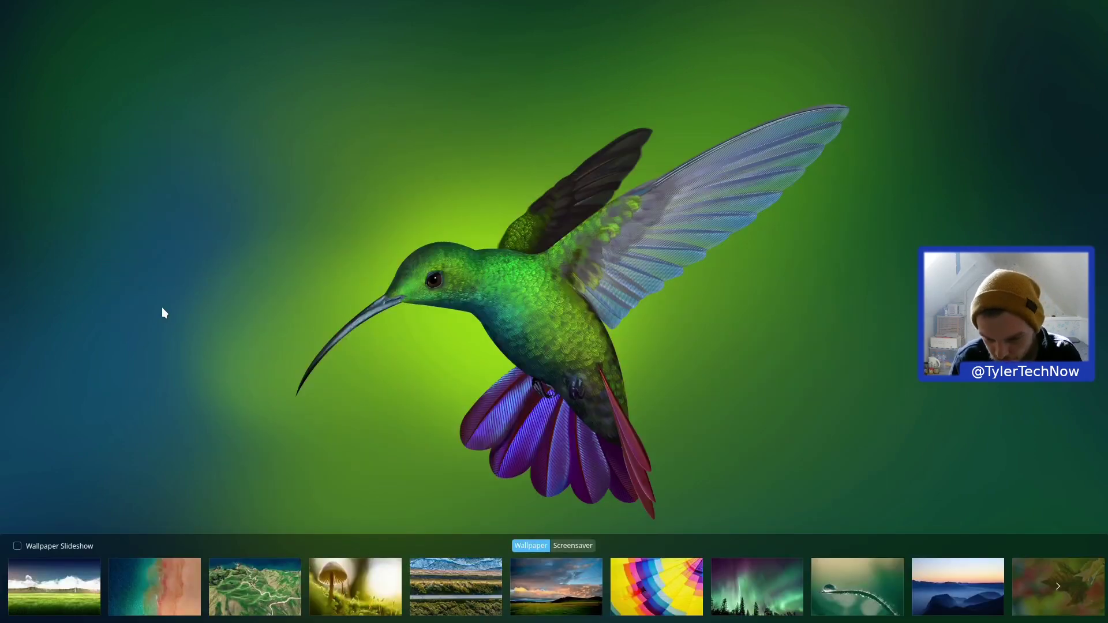
click(750, 588)
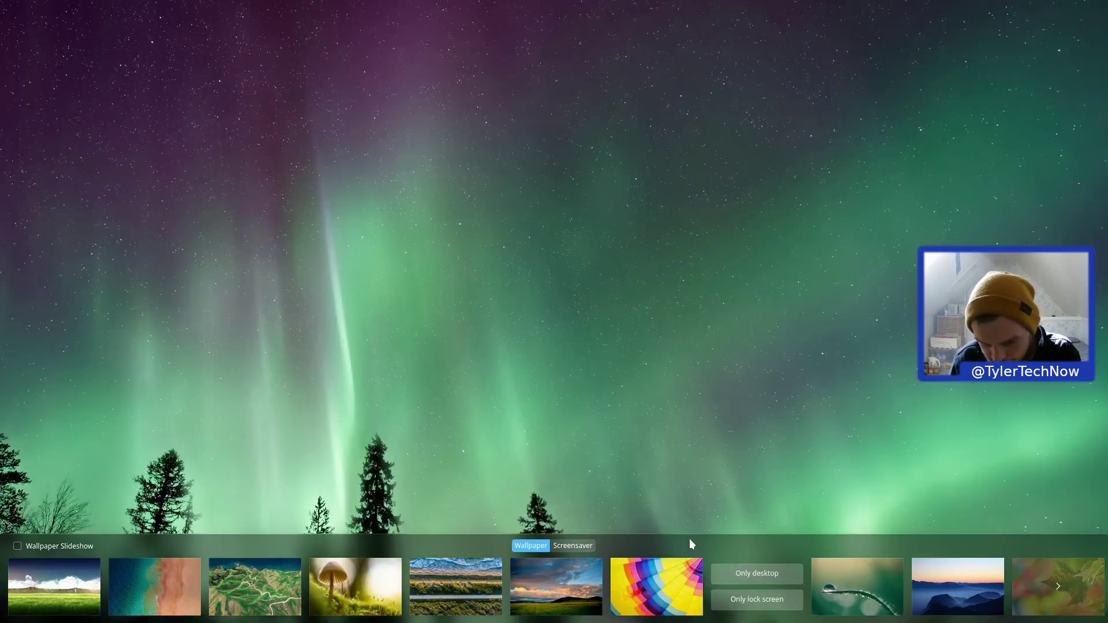
click(646, 417)
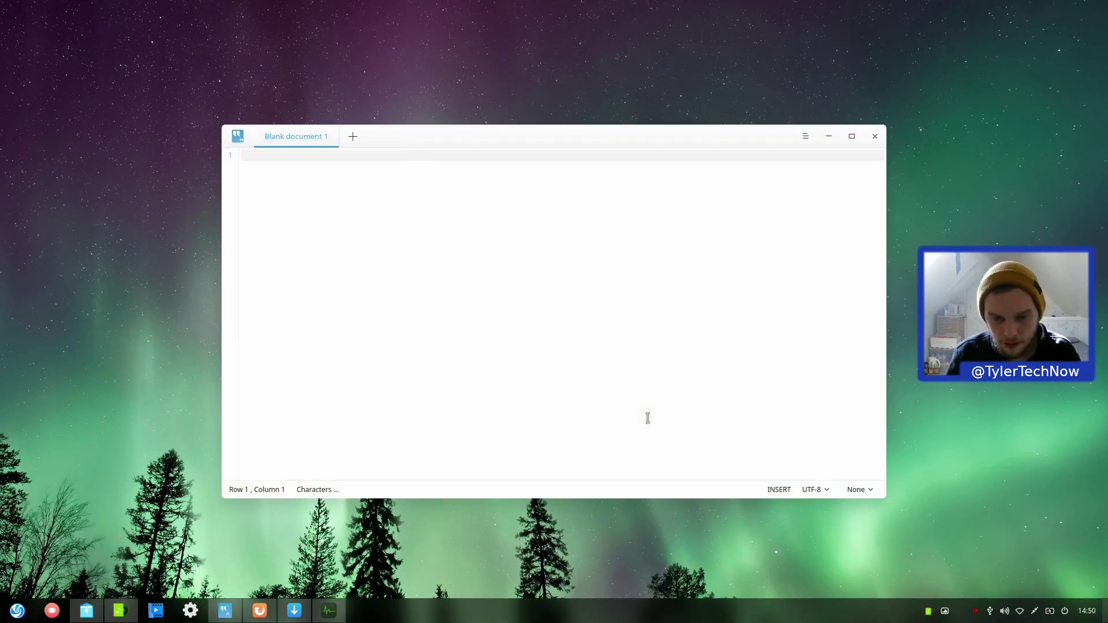
Go to the first workspace and set the aurora wallpaper there too.
key(super+Left)
key(super+Right)
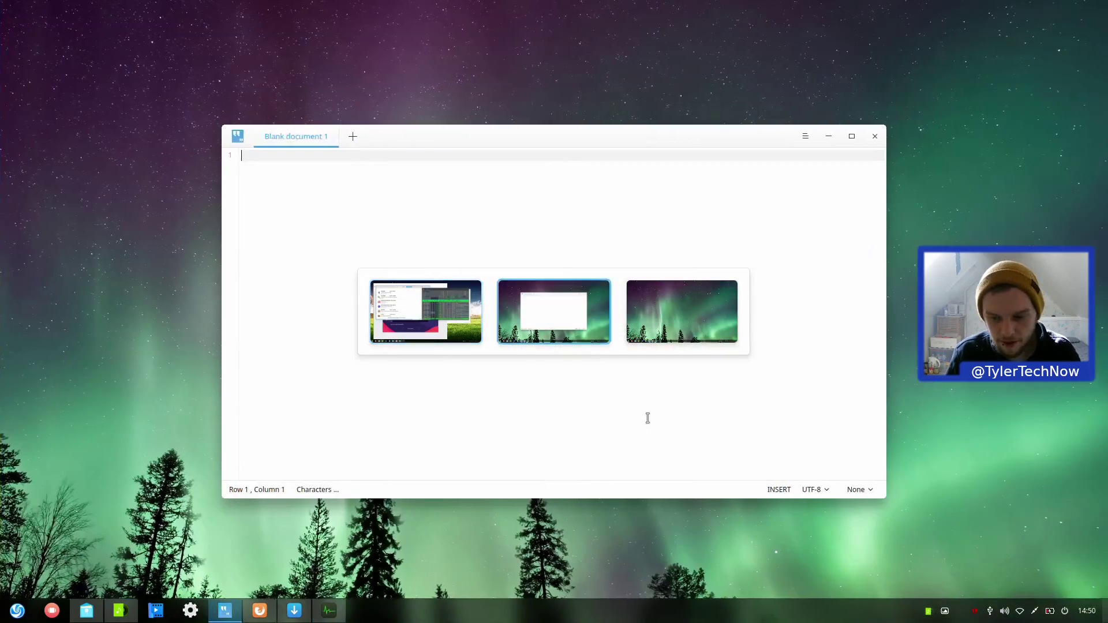
key(super+Right)
key(super+Left)
key(super+Left)
right_click(922, 537)
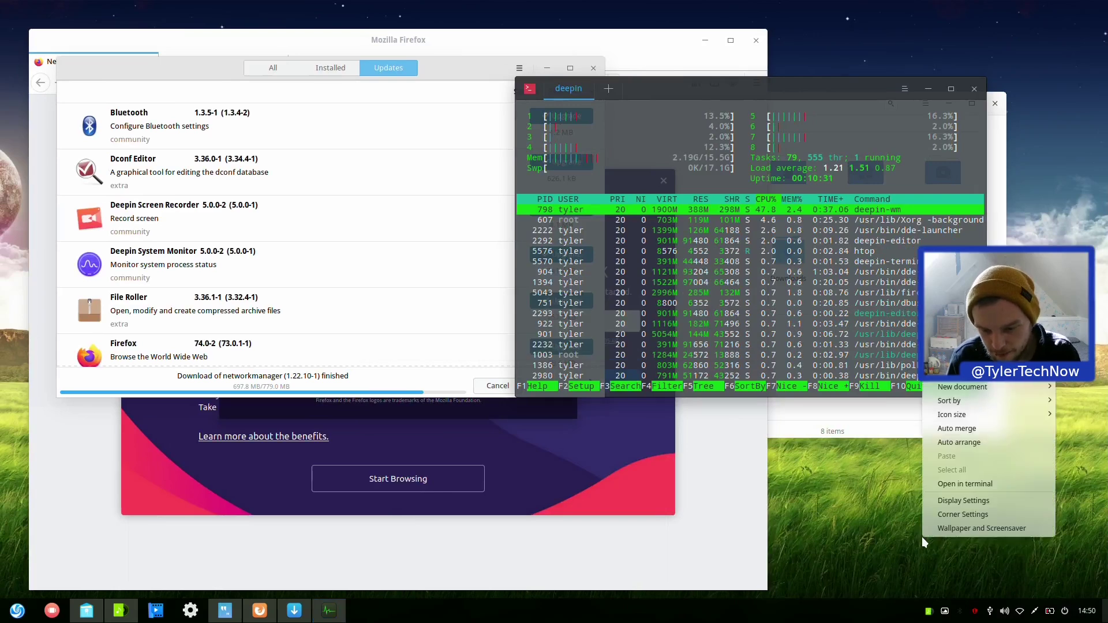
click(965, 525)
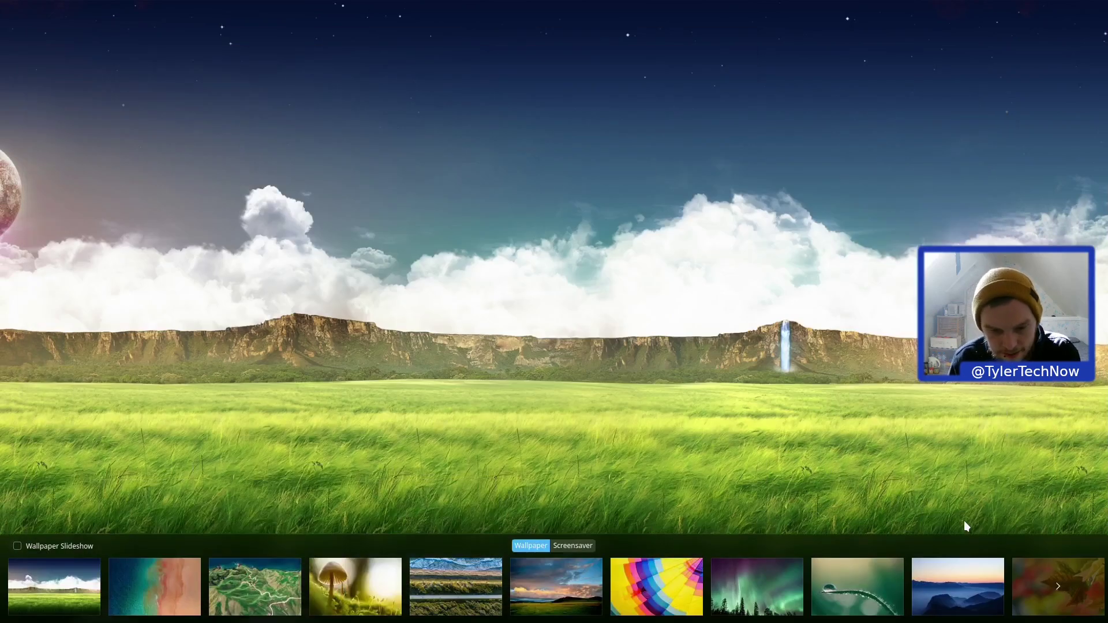
click(747, 583)
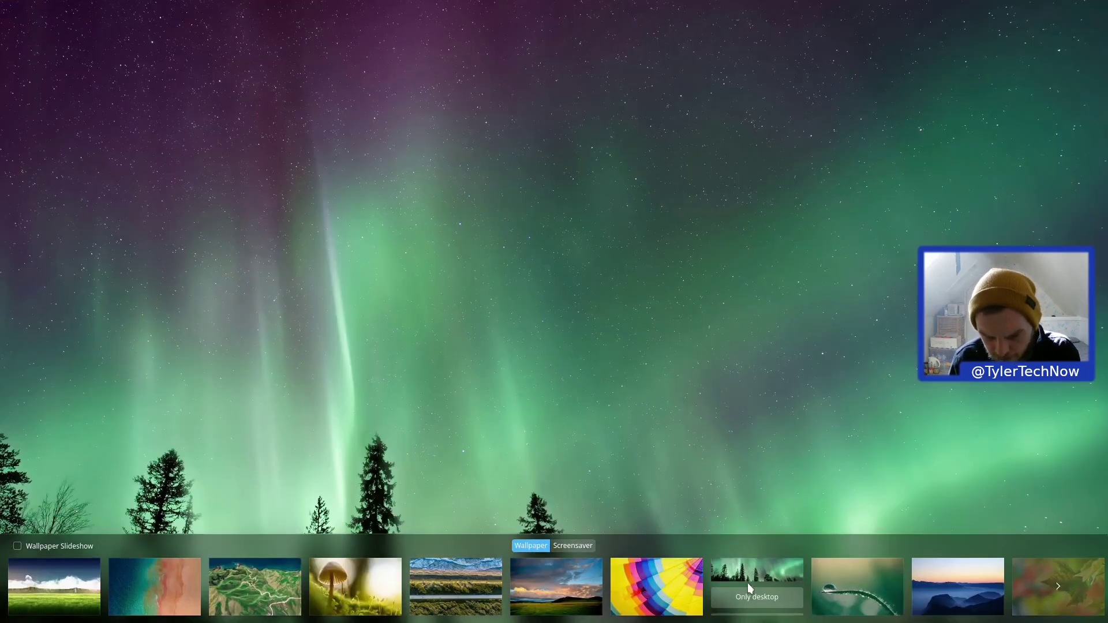
click(655, 382)
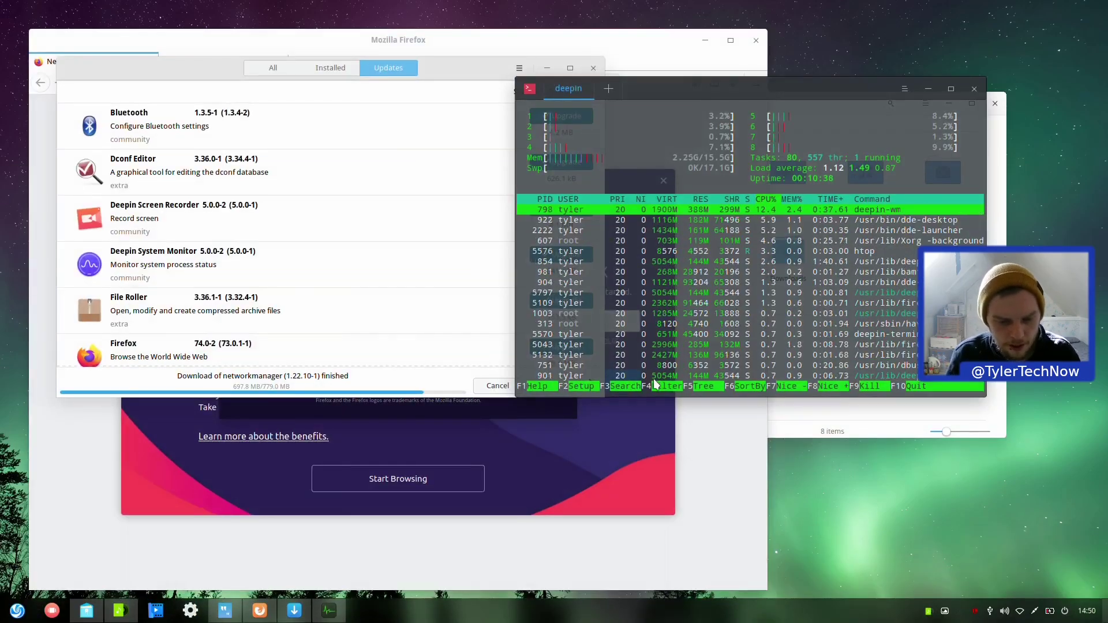
Move the updates window down and right, and try the dock at large then small size.
click(406, 378)
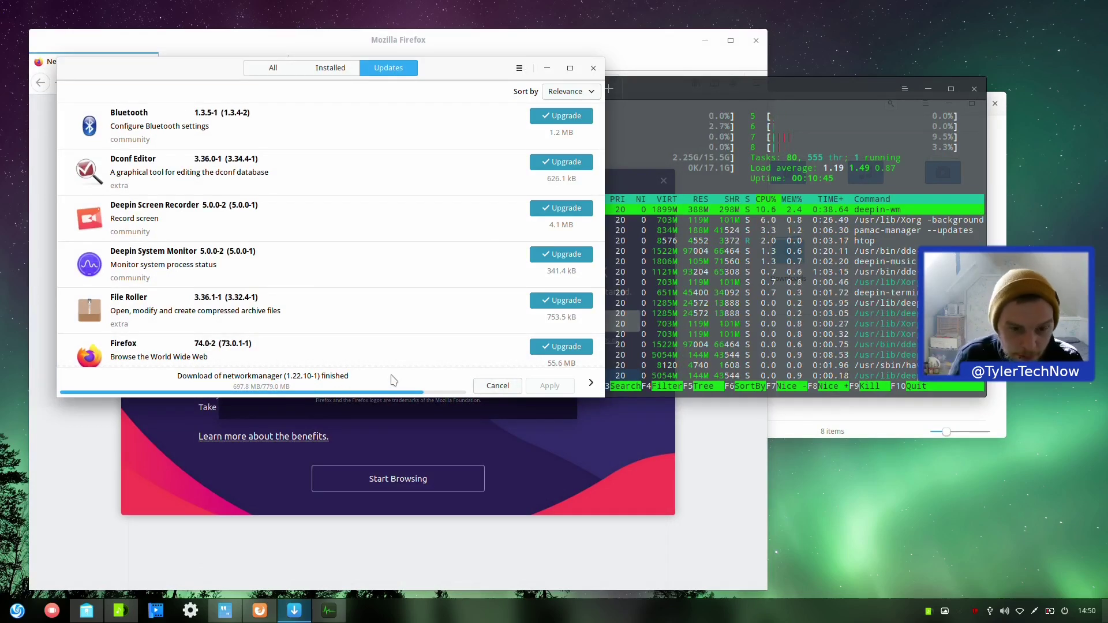
drag(436, 69, 566, 170)
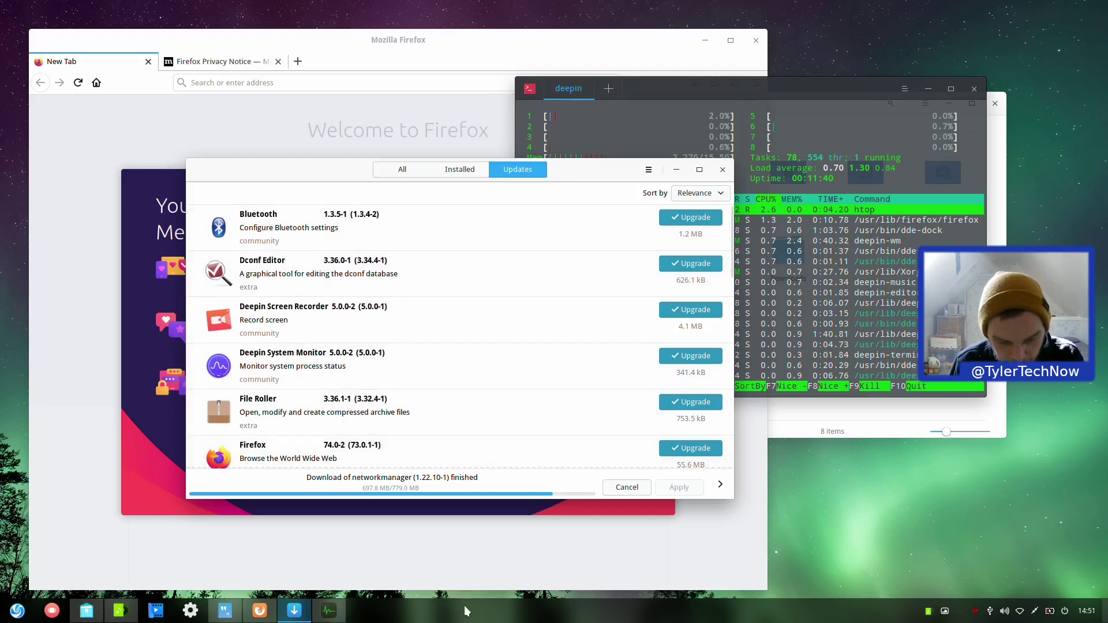
right_click(466, 609)
mouse_move(504, 568)
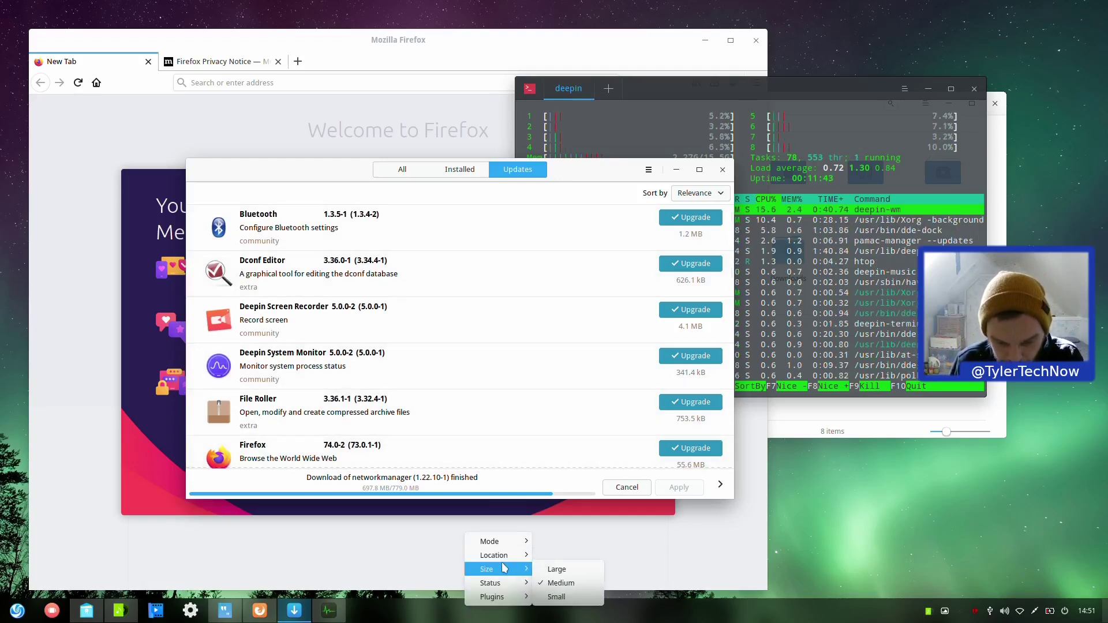
click(561, 570)
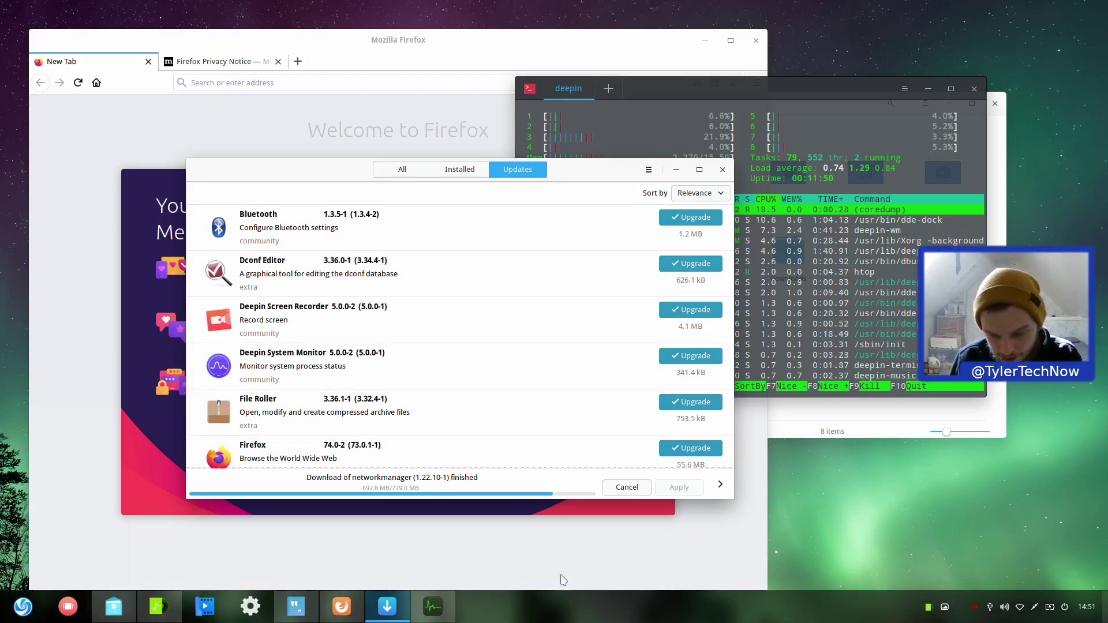
right_click(624, 615)
mouse_move(660, 587)
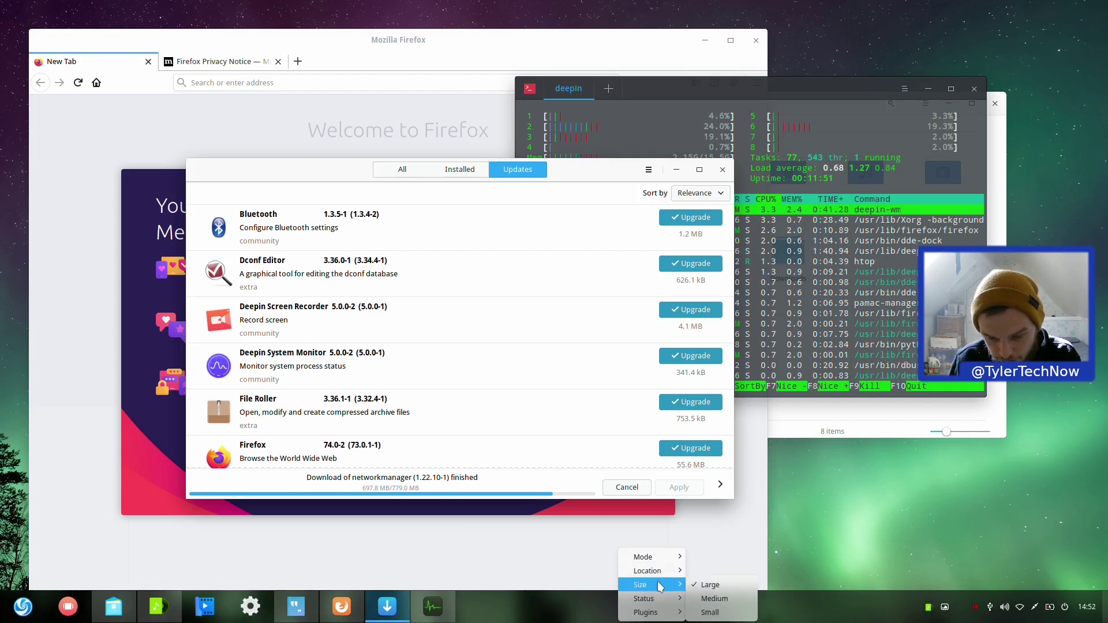
click(711, 612)
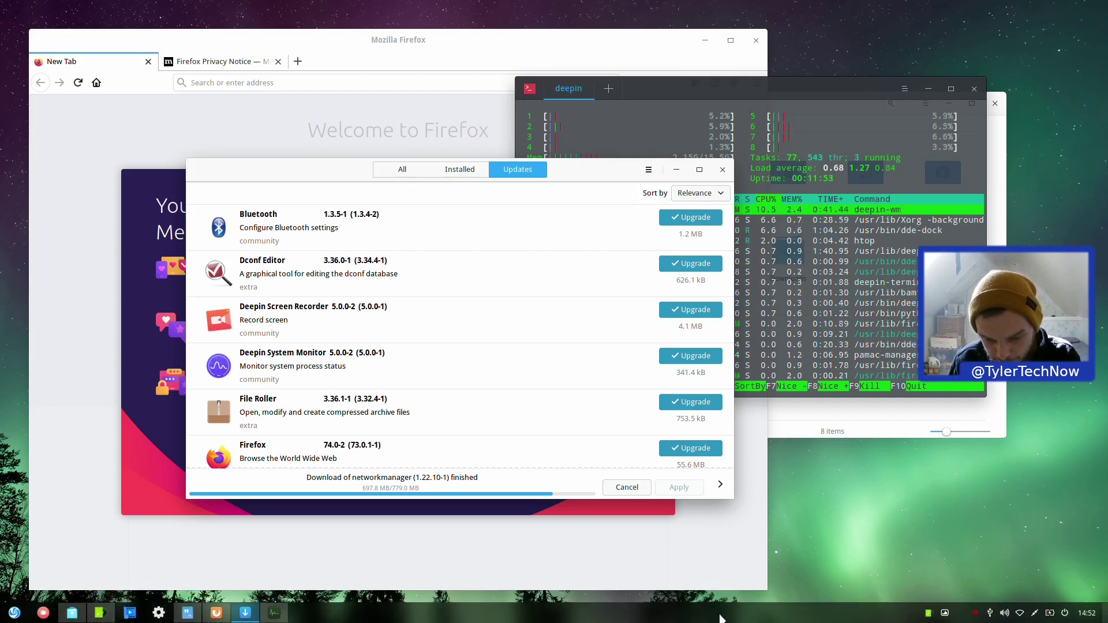
Switch the dock to Beautiful mode and reopen its settings menu.
right_click(597, 611)
mouse_move(615, 606)
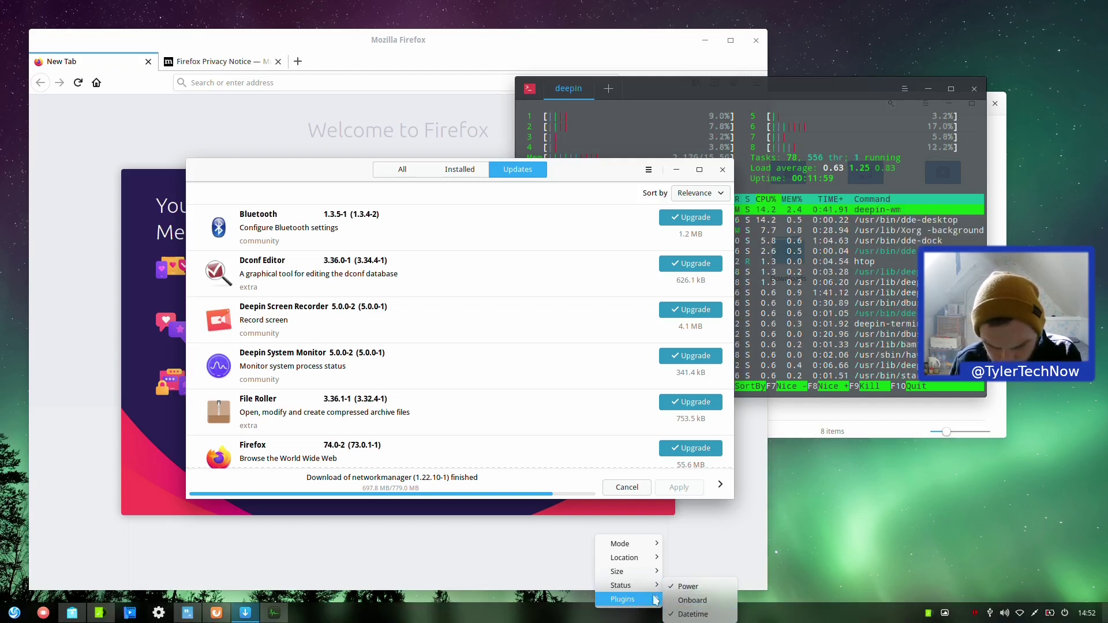
mouse_move(629, 586)
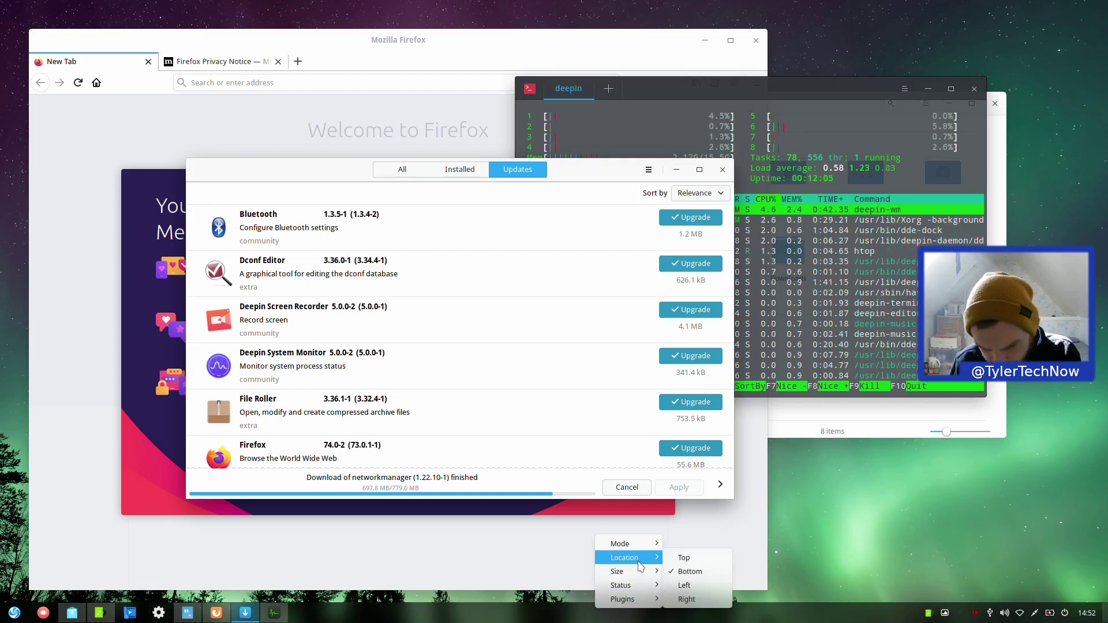
mouse_move(632, 543)
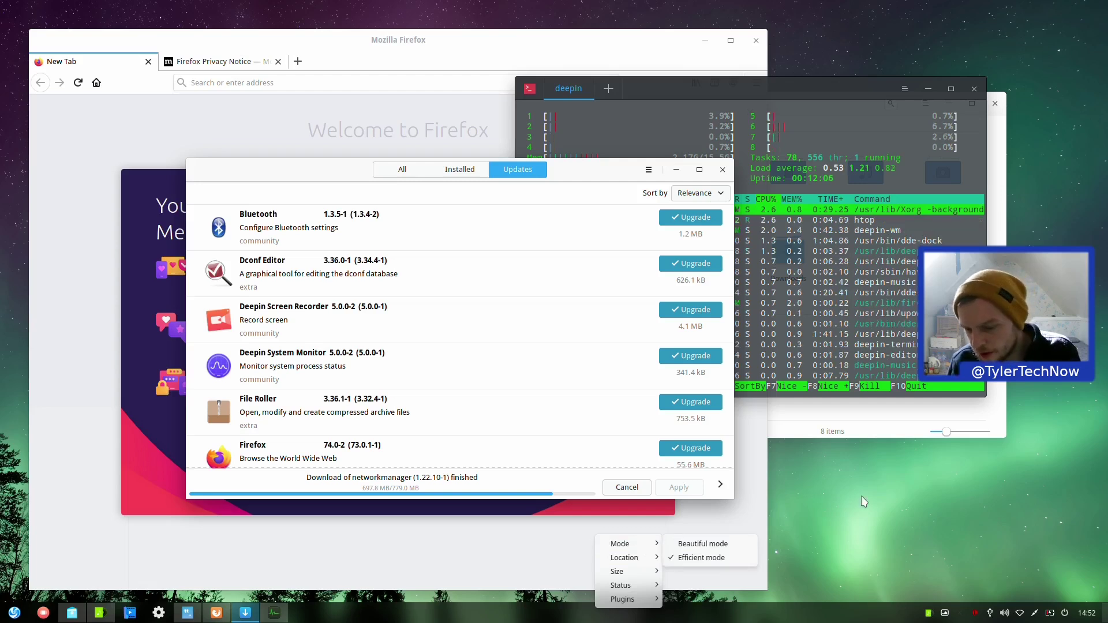
click(703, 545)
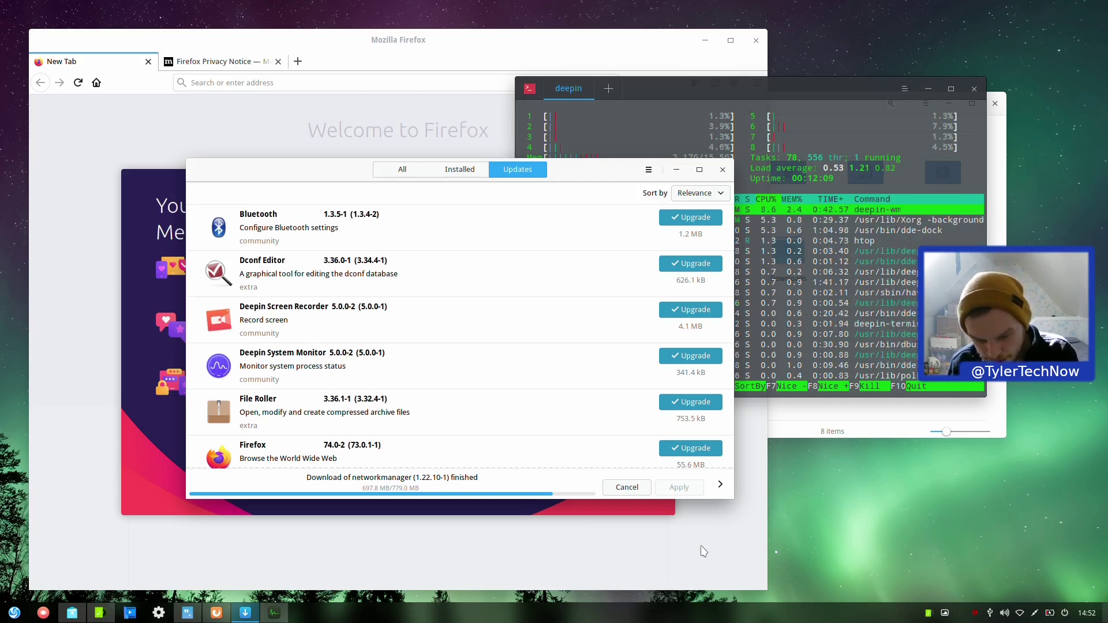
right_click(540, 611)
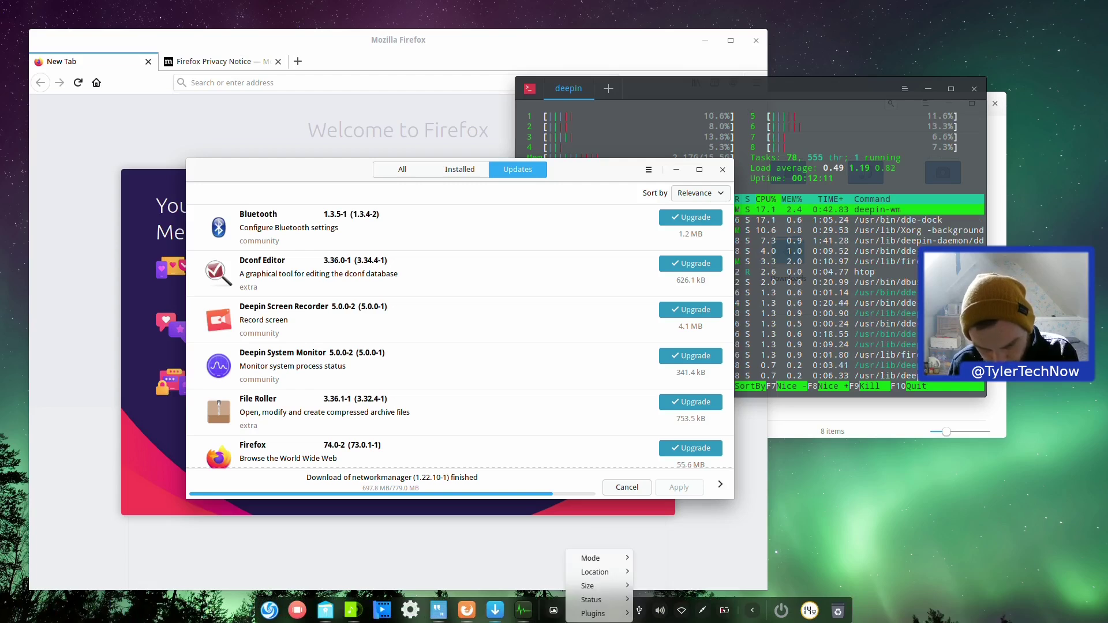
mouse_move(592, 559)
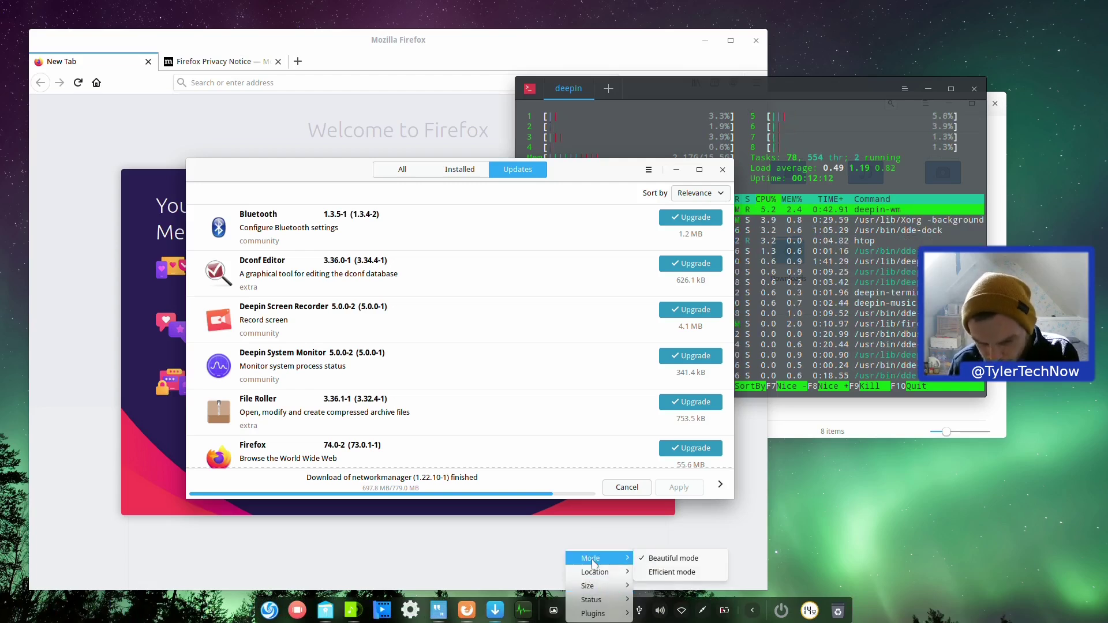
right_click(555, 611)
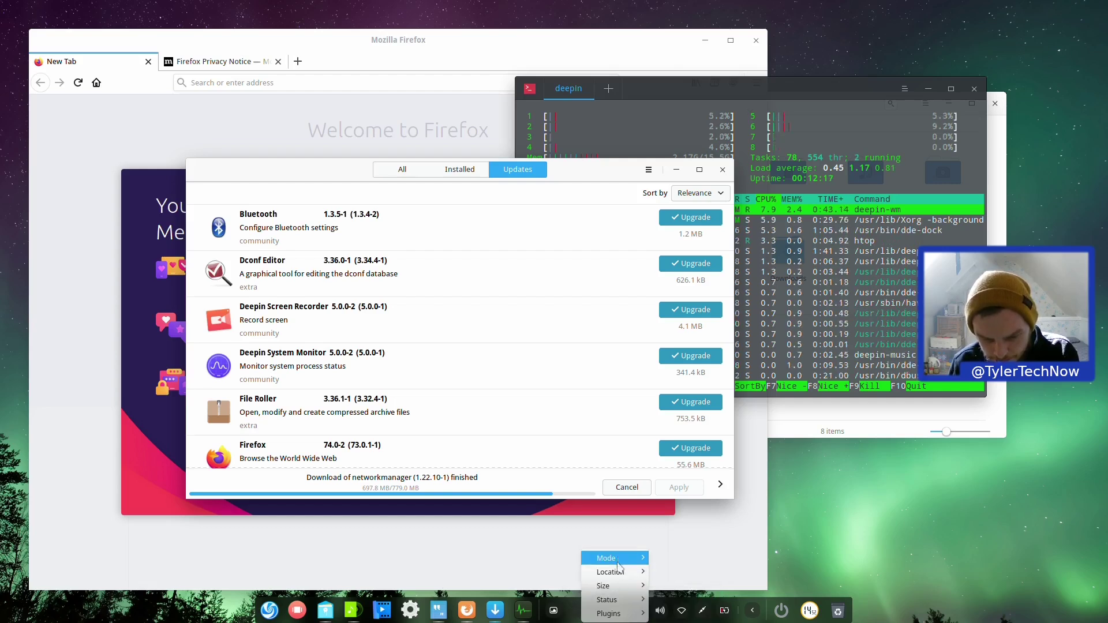
Switch the dock back to Efficient mode and close the terminal window.
mouse_move(620, 559)
click(718, 572)
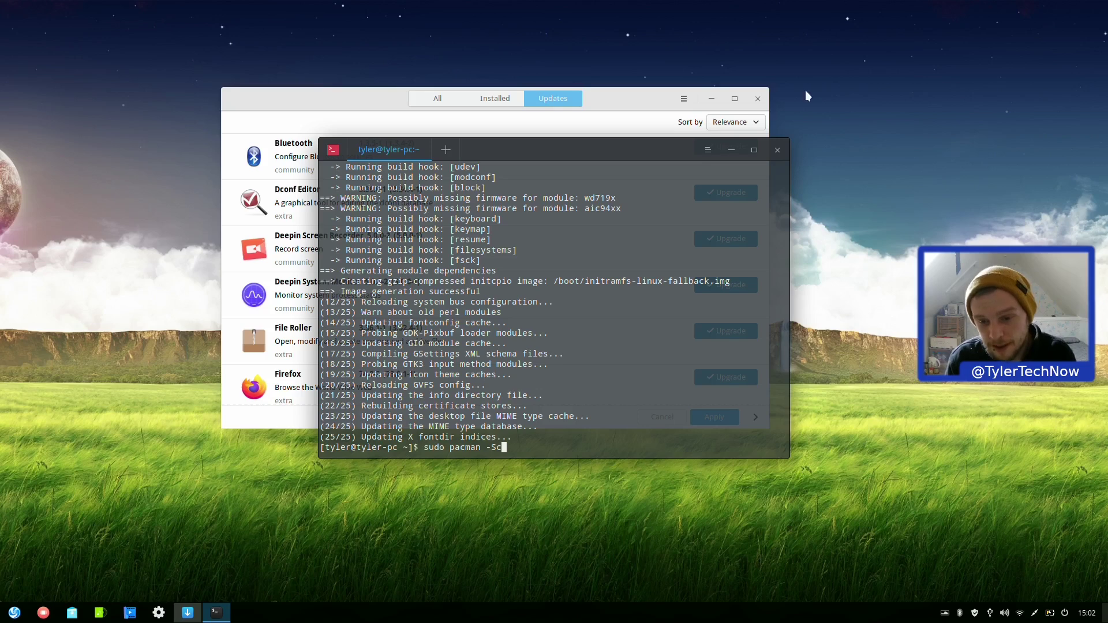
click(779, 151)
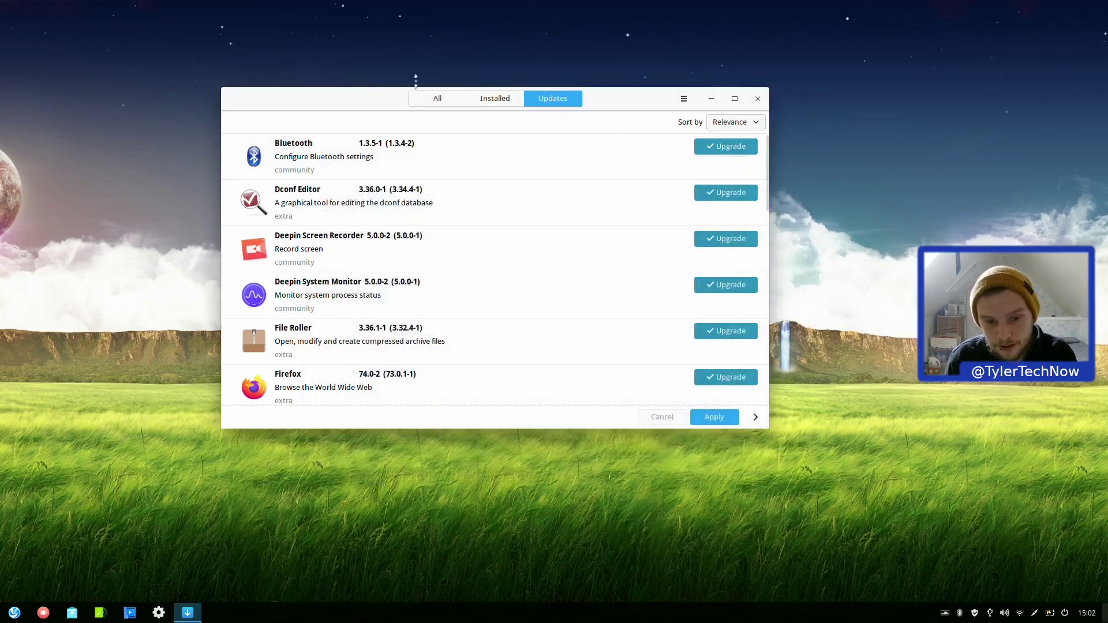
Confirm on Pamac's Updates page that the system is up-to-date, then close Pamac.
click(436, 101)
click(554, 100)
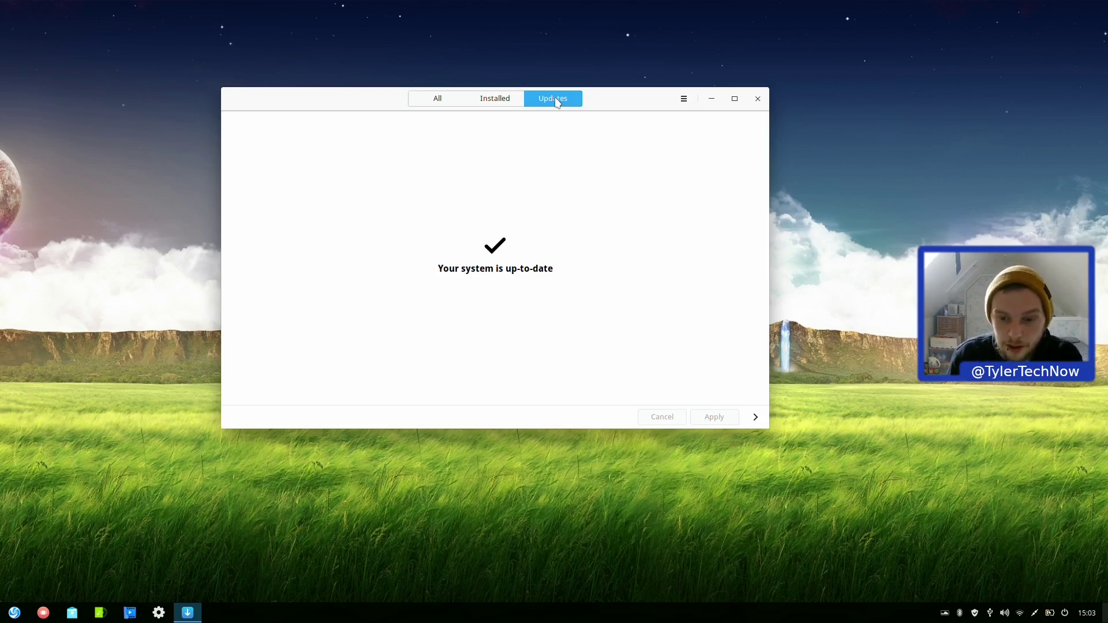
click(758, 99)
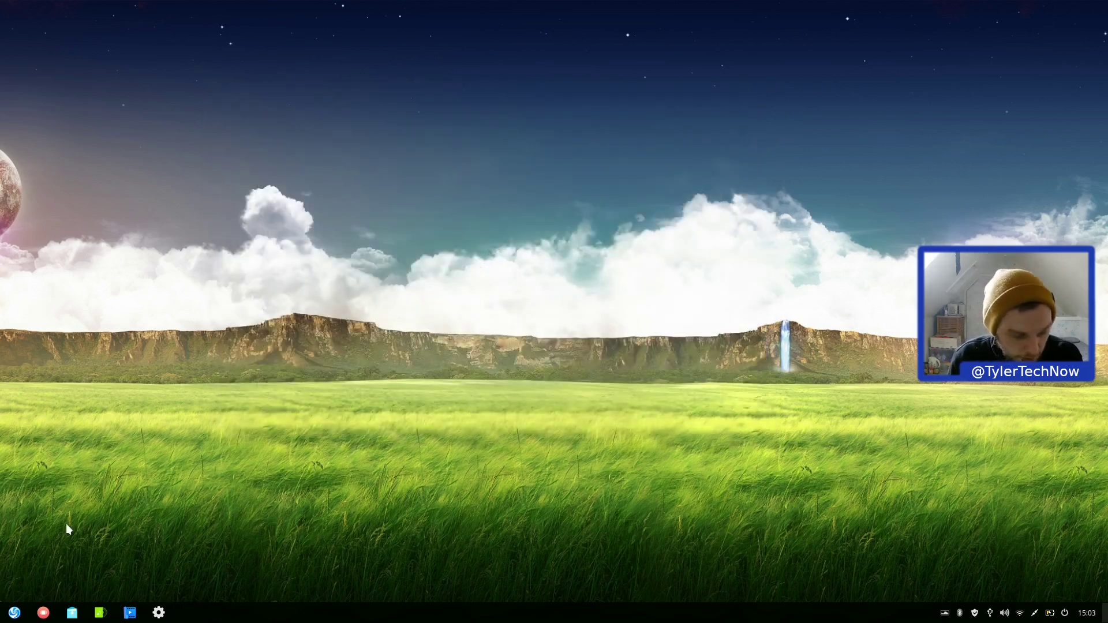
Put the launcher in category view and shrink it to the compact start menu.
click(14, 612)
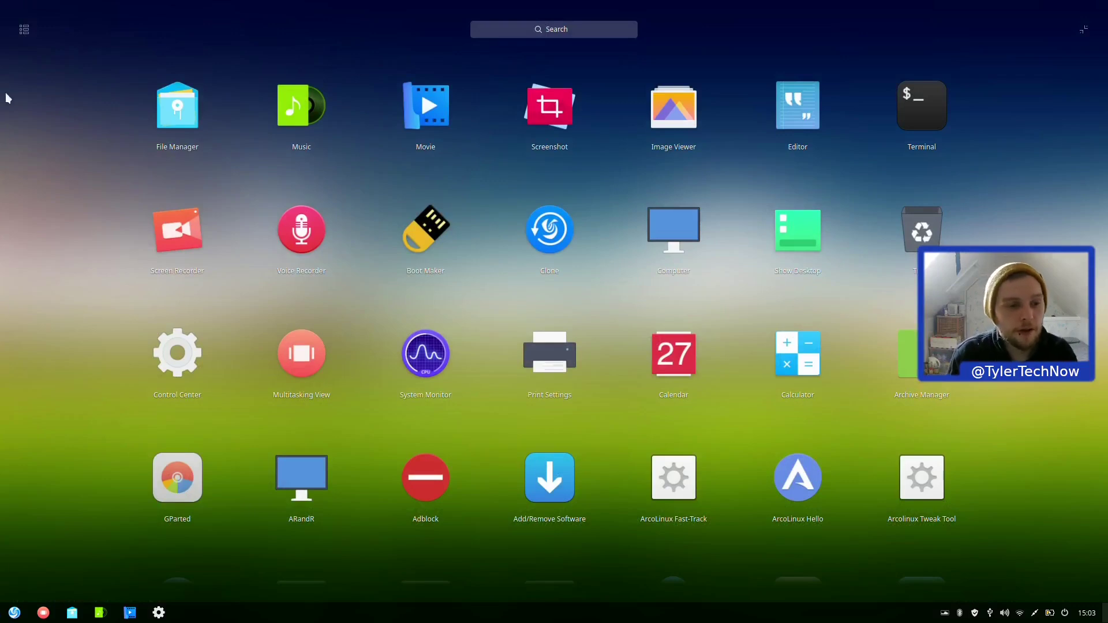
click(23, 30)
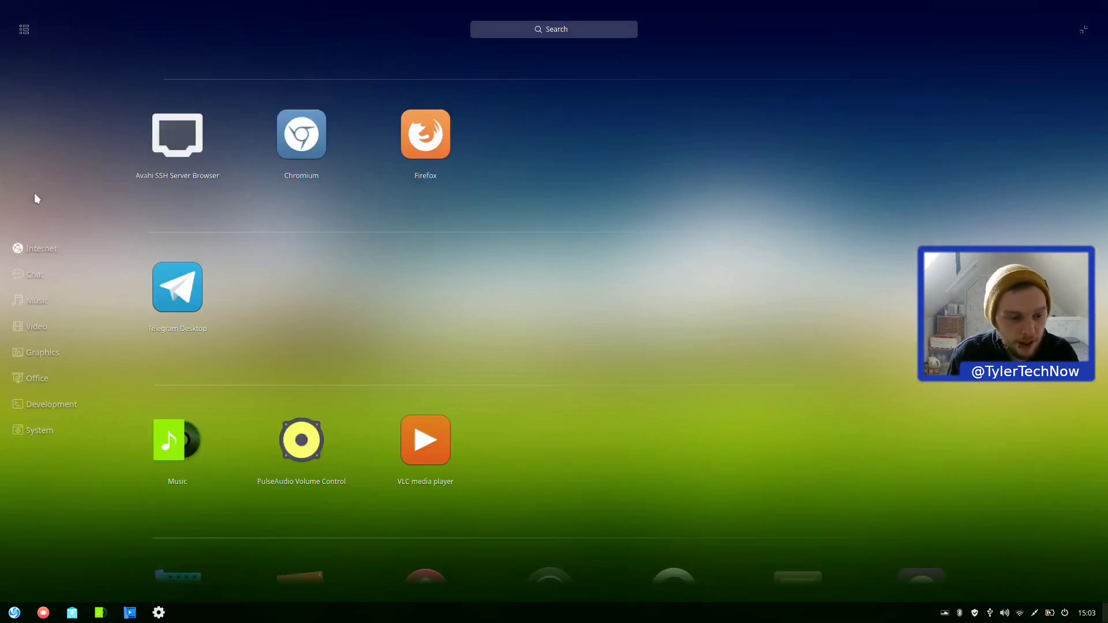
click(24, 30)
click(23, 30)
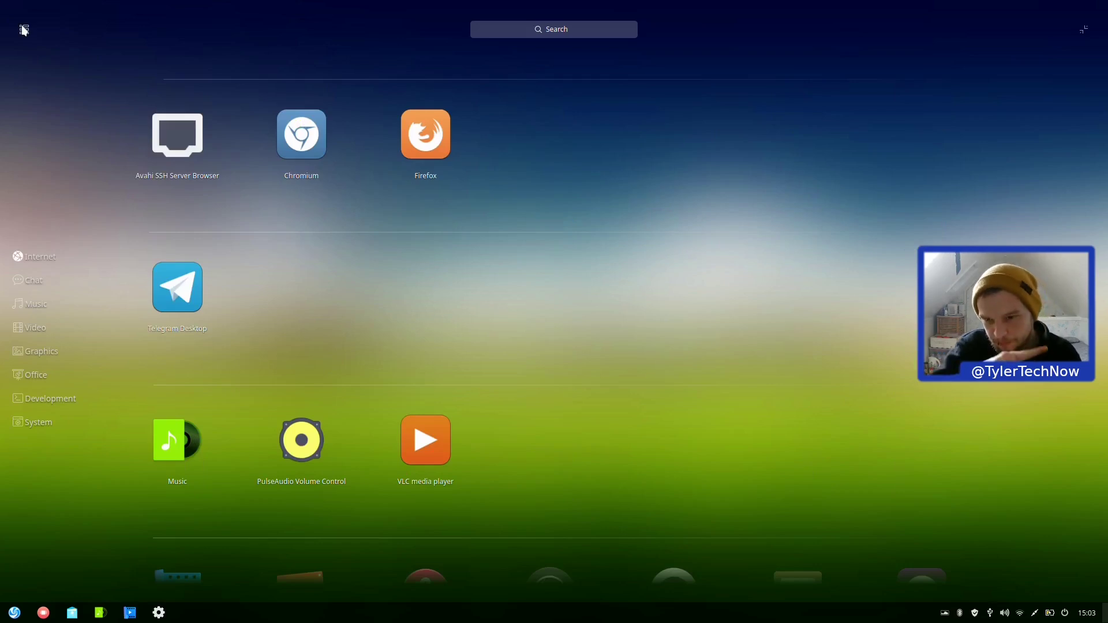
click(1078, 31)
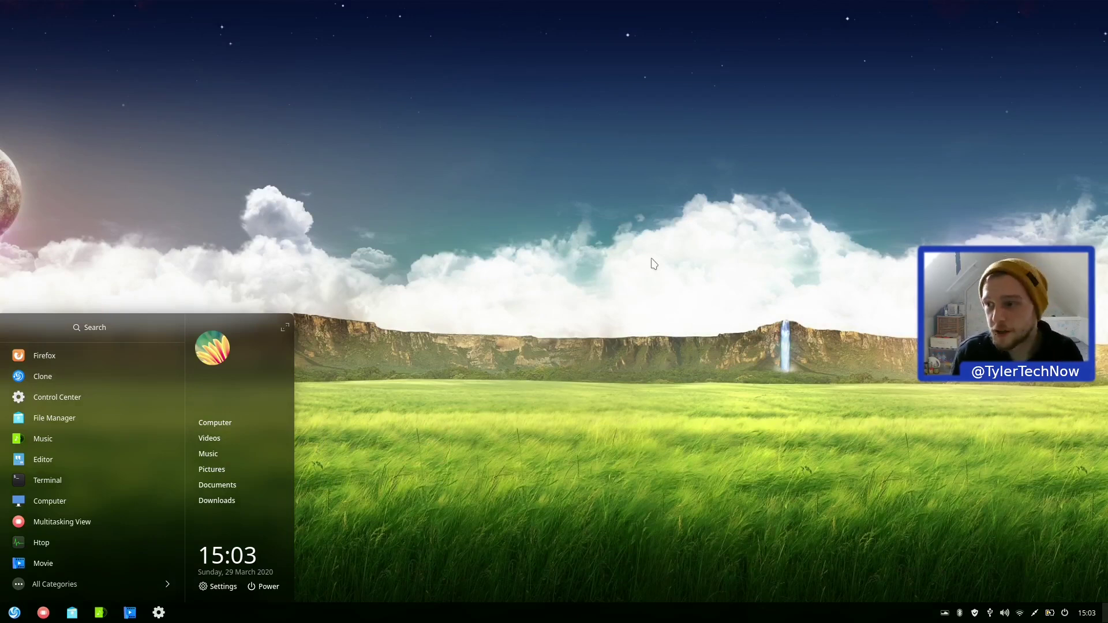
click(524, 306)
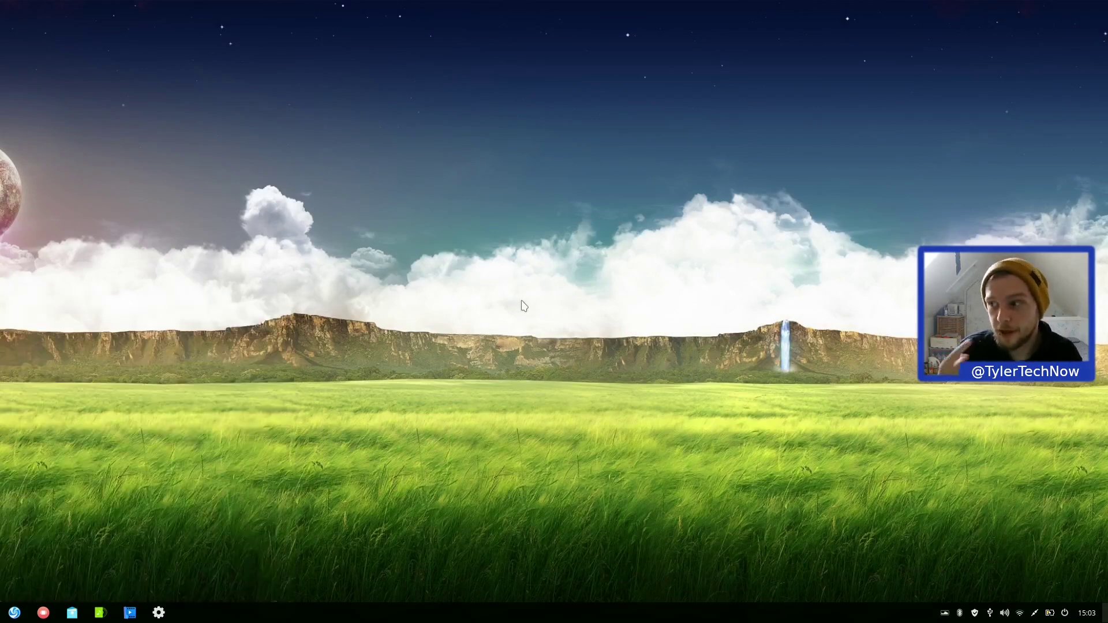
Launch File Manager, Music and Control Center from the taskbar, and drag Music lower-left.
click(72, 612)
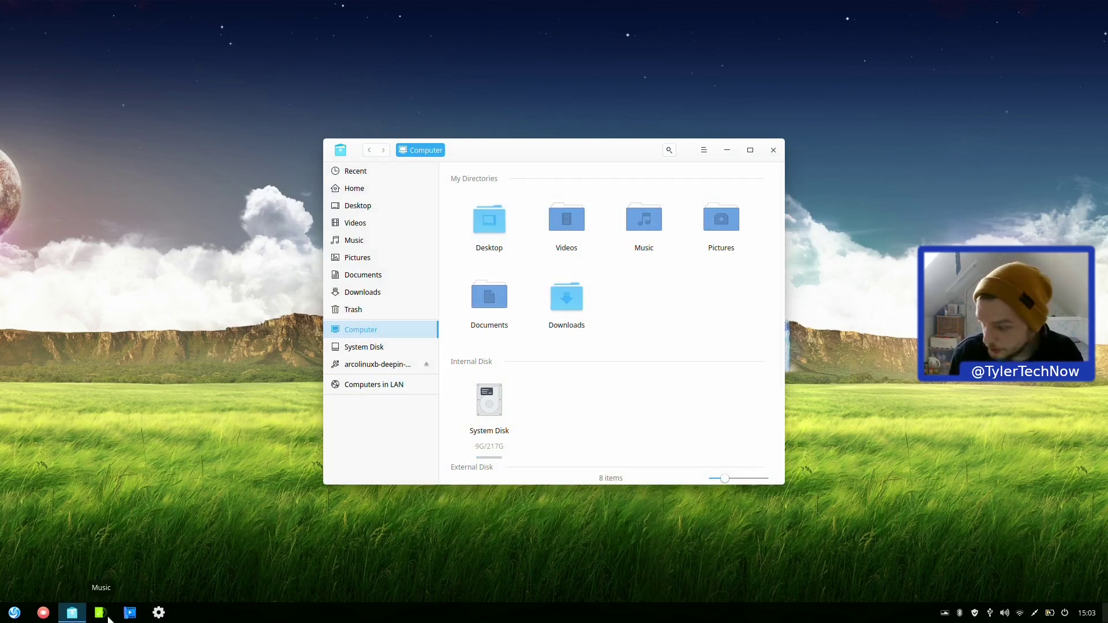
click(107, 615)
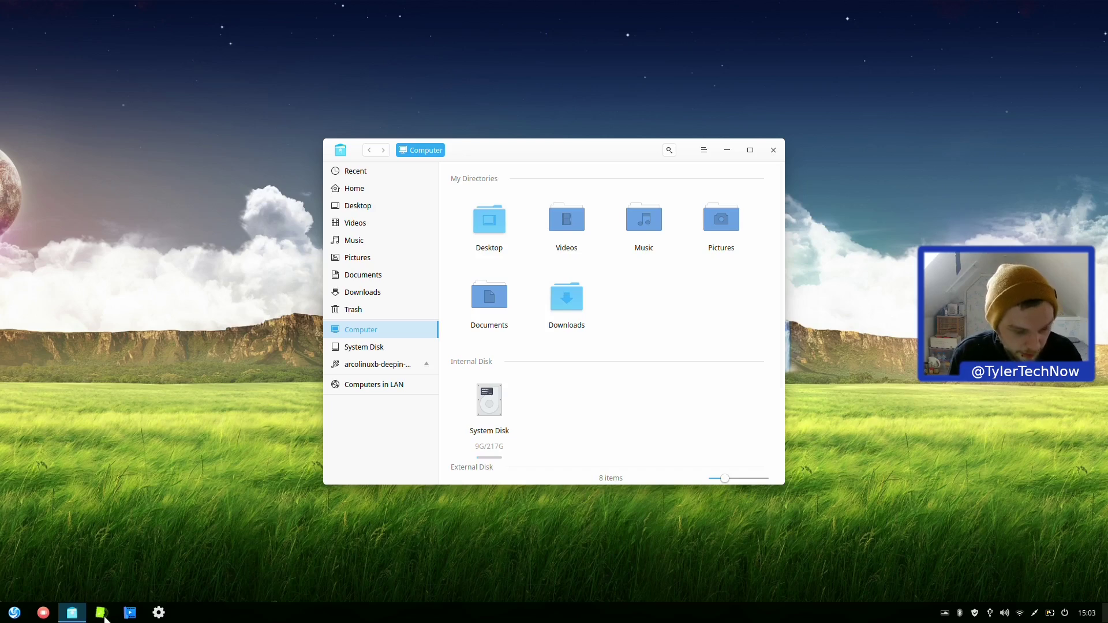
click(156, 613)
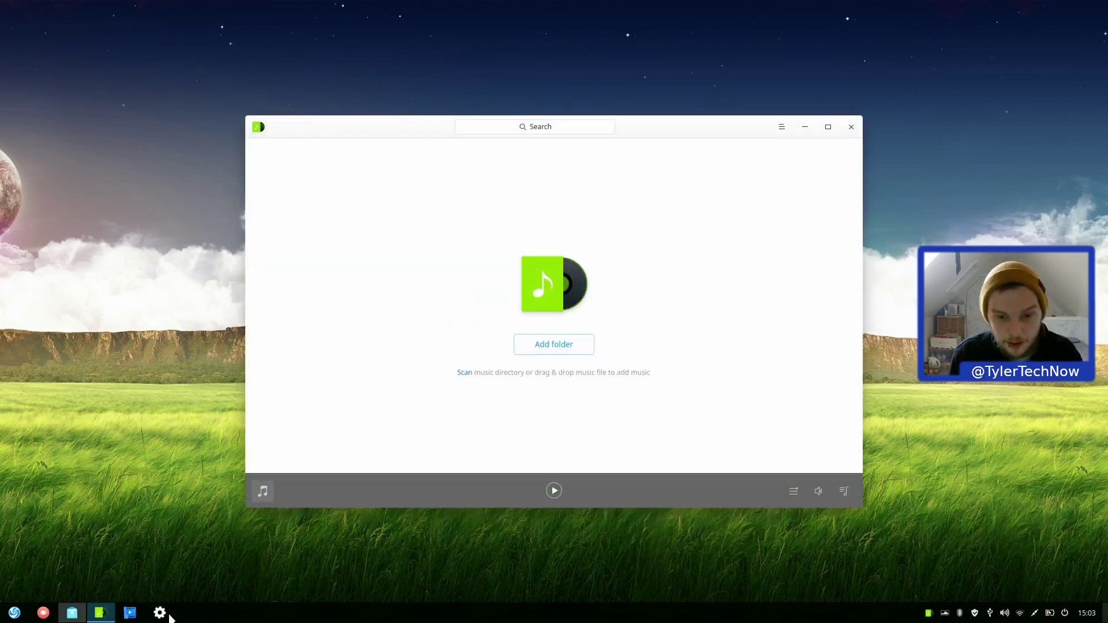
drag(664, 133, 451, 183)
Run 'systemctl hibernate' in a new terminal to hibernate the machine.
key(ctrl+alt+t)
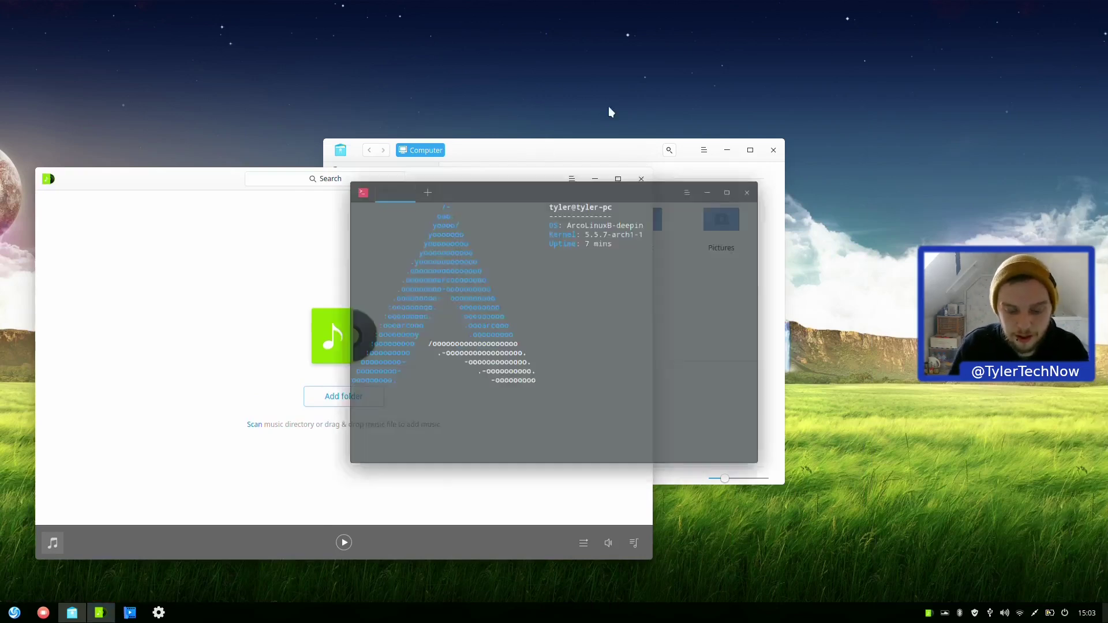
text(systemctl hibernate)
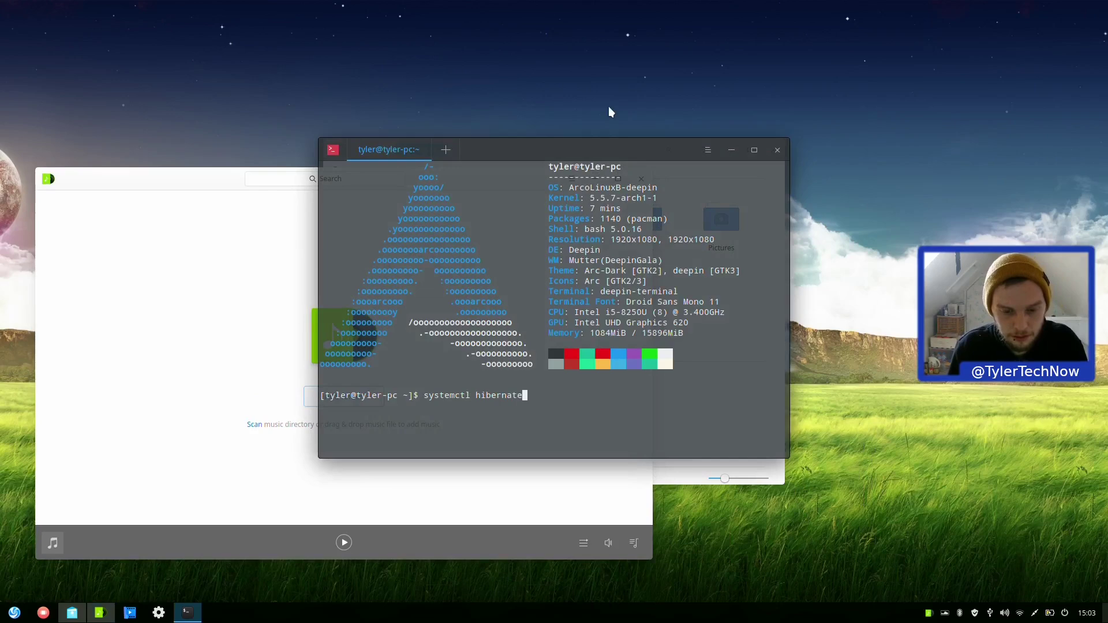
key(Return)
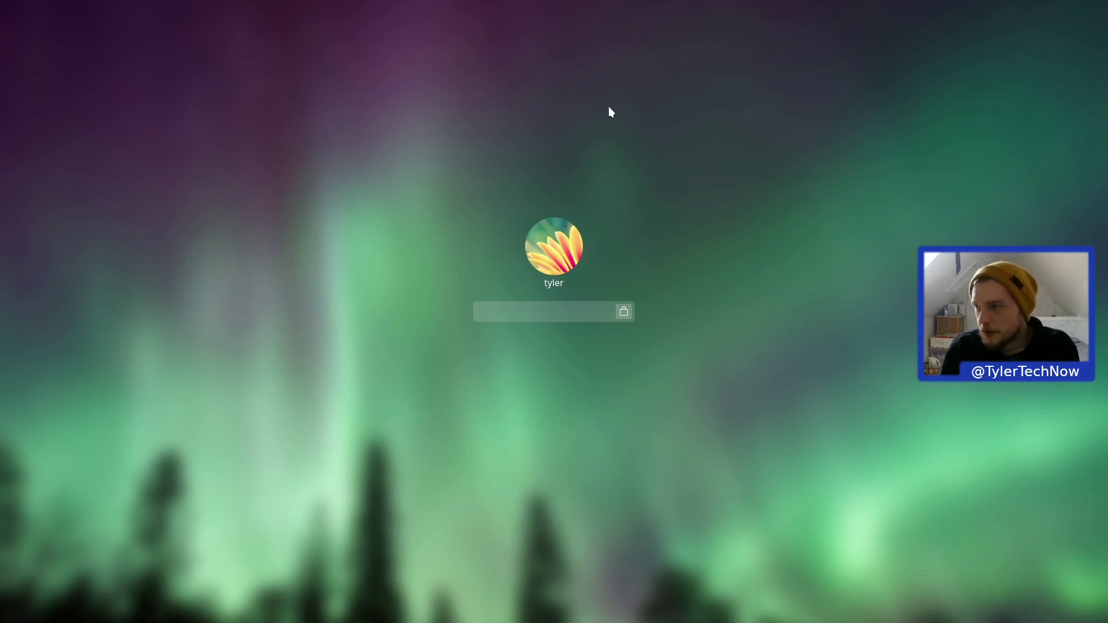
Unlock the session with the user's password and authenticate the Bluetooth unblocking prompt.
key(shift)
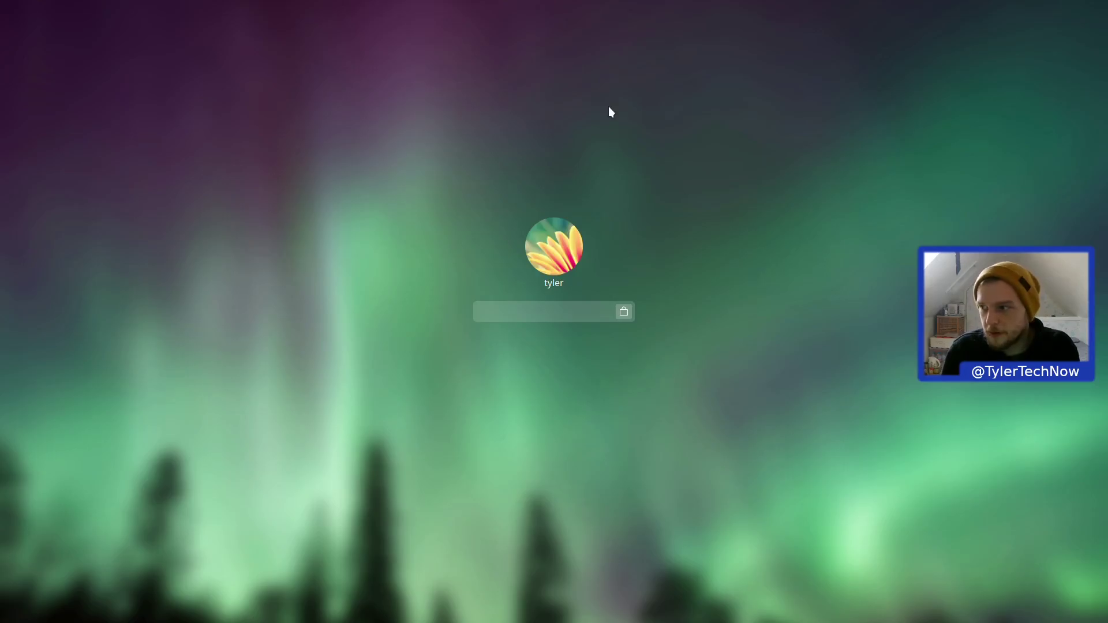
text(***)
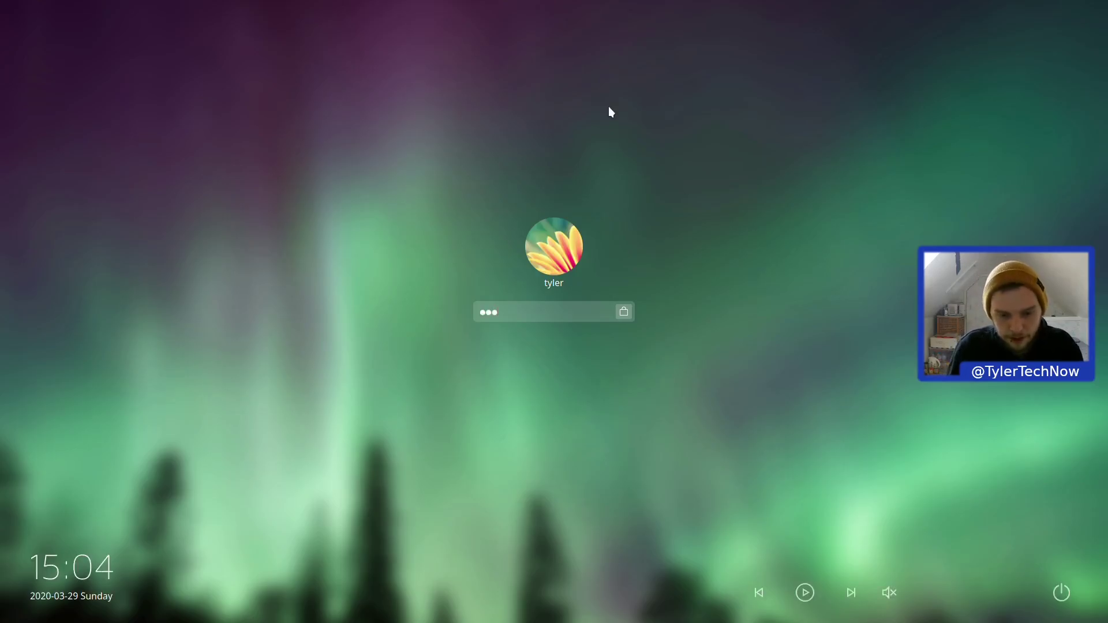
text(*****)
key(Return)
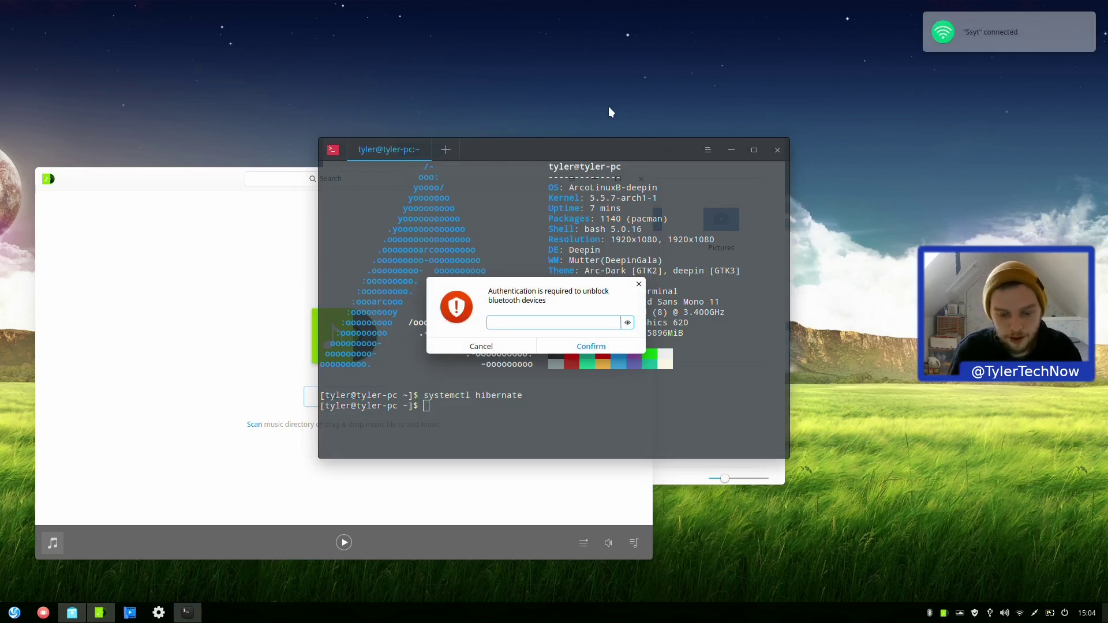
text(**********)
key(Return)
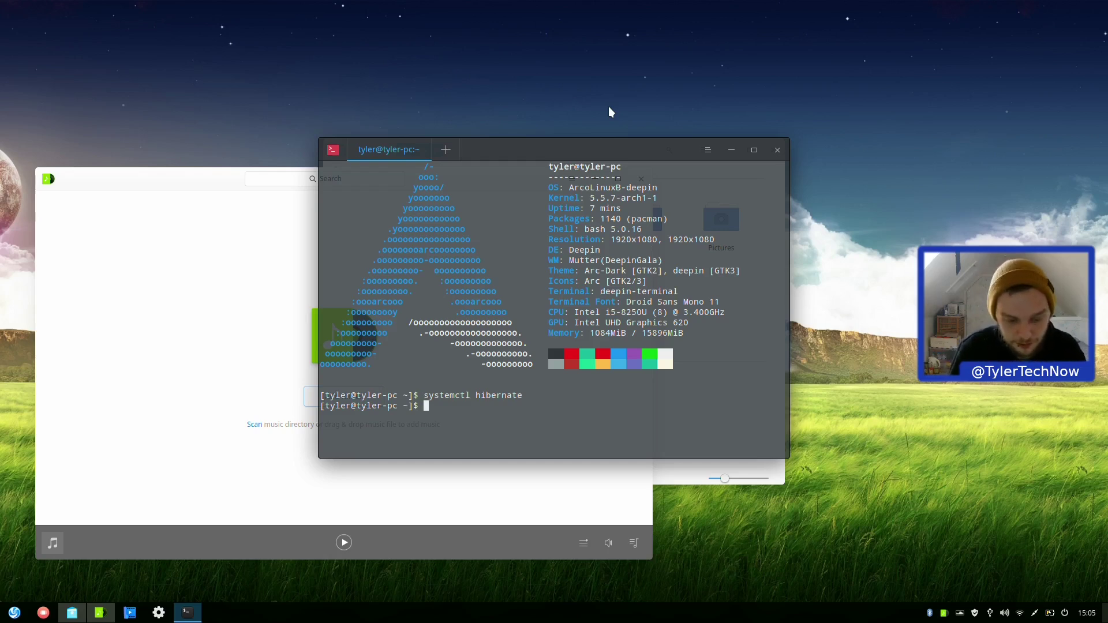
Reboot with 'reboot', then run htop in a new terminal.
text(reboot)
key(Return)
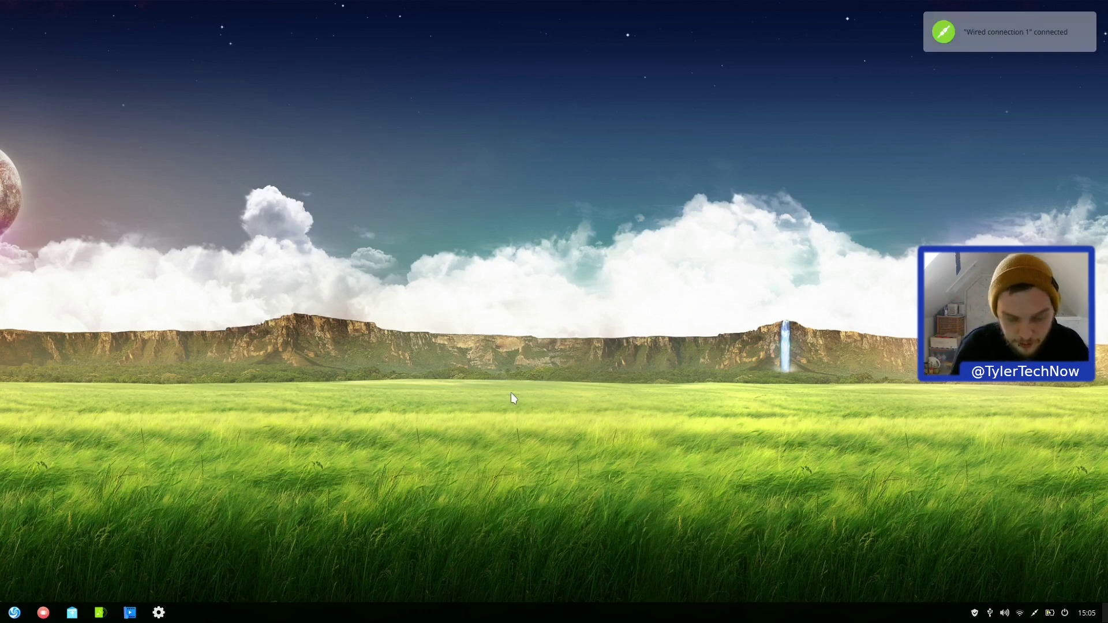
key(ctrl+alt+t)
text(htop)
key(Return)
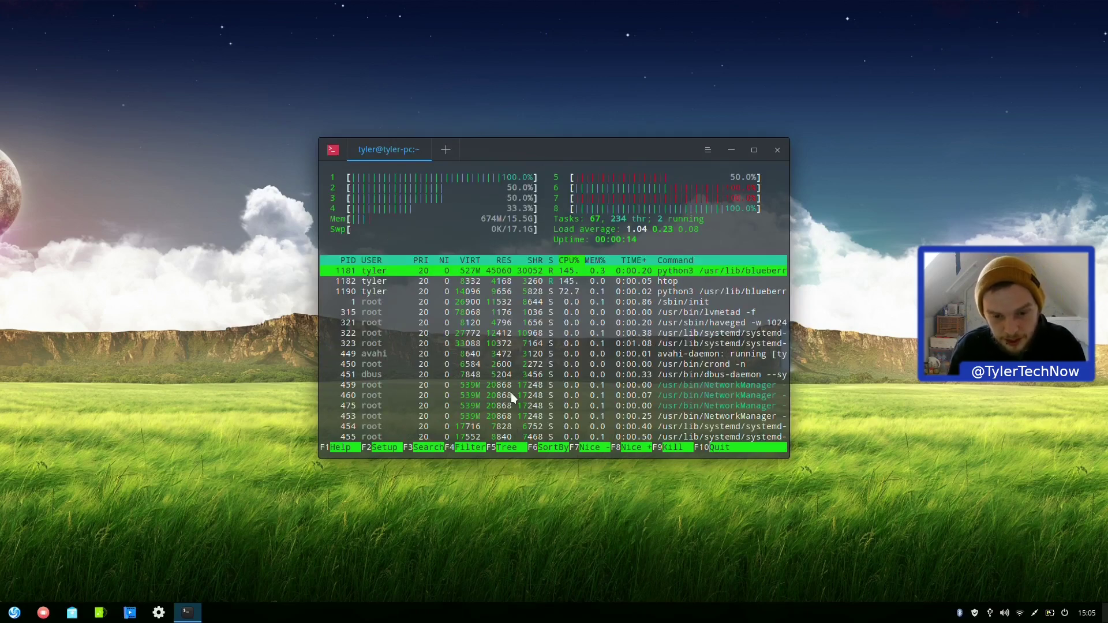